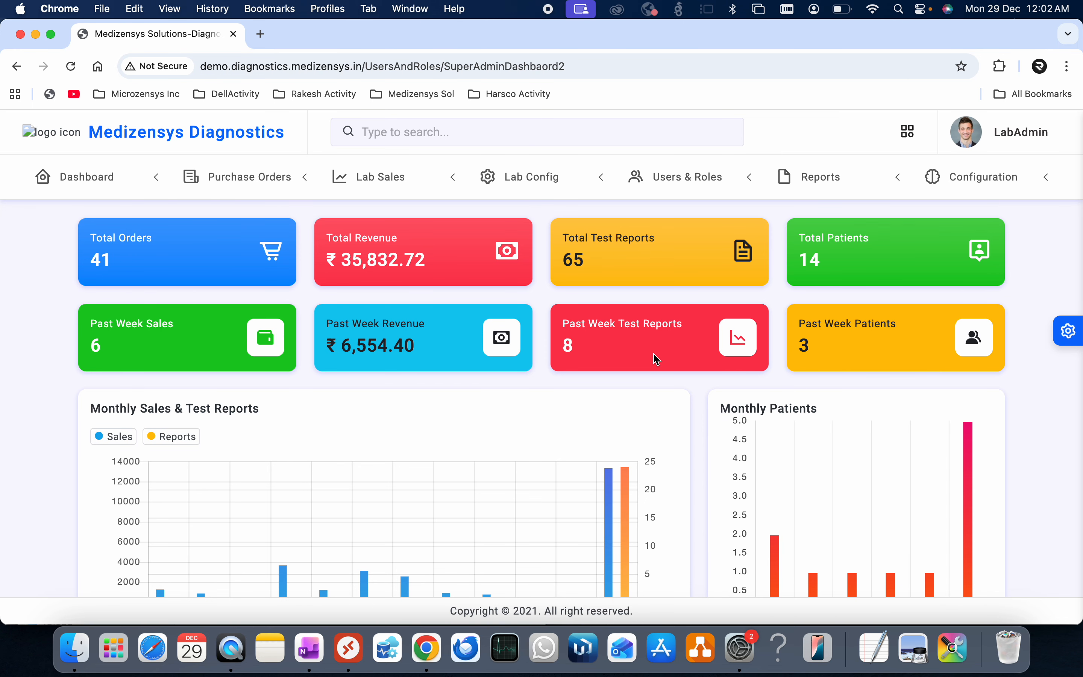
{"action": "scroll", "coordinate": [622, 436], "scroll_direction": "down", "scroll_amount": 3}
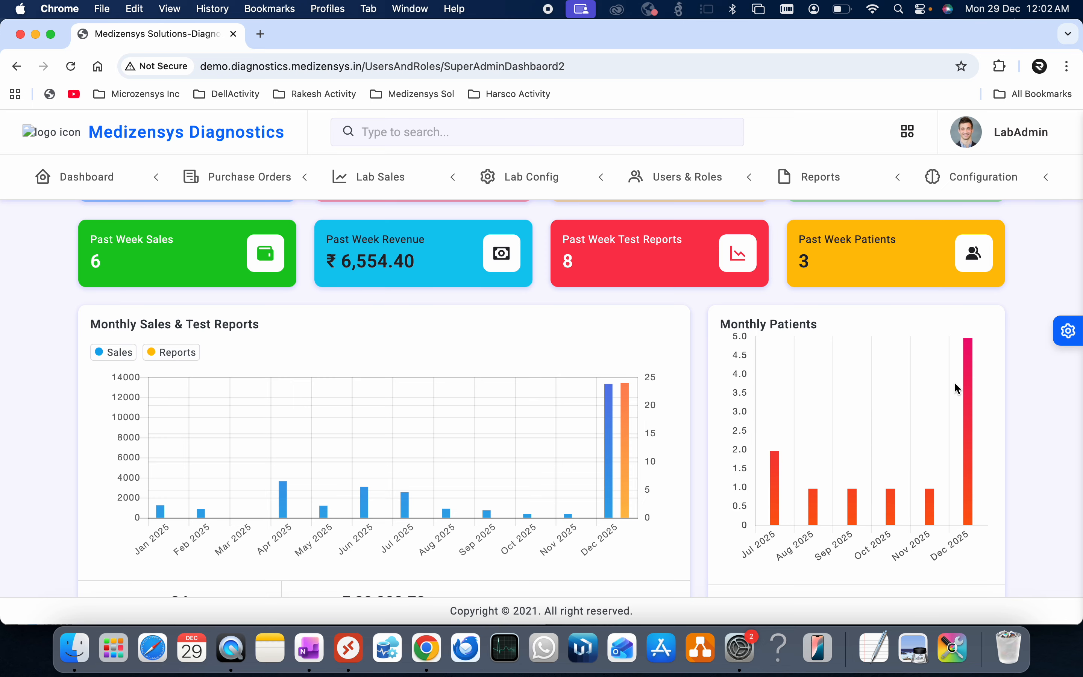
{"action": "scroll", "coordinate": [762, 468], "scroll_direction": "down", "scroll_amount": 10}
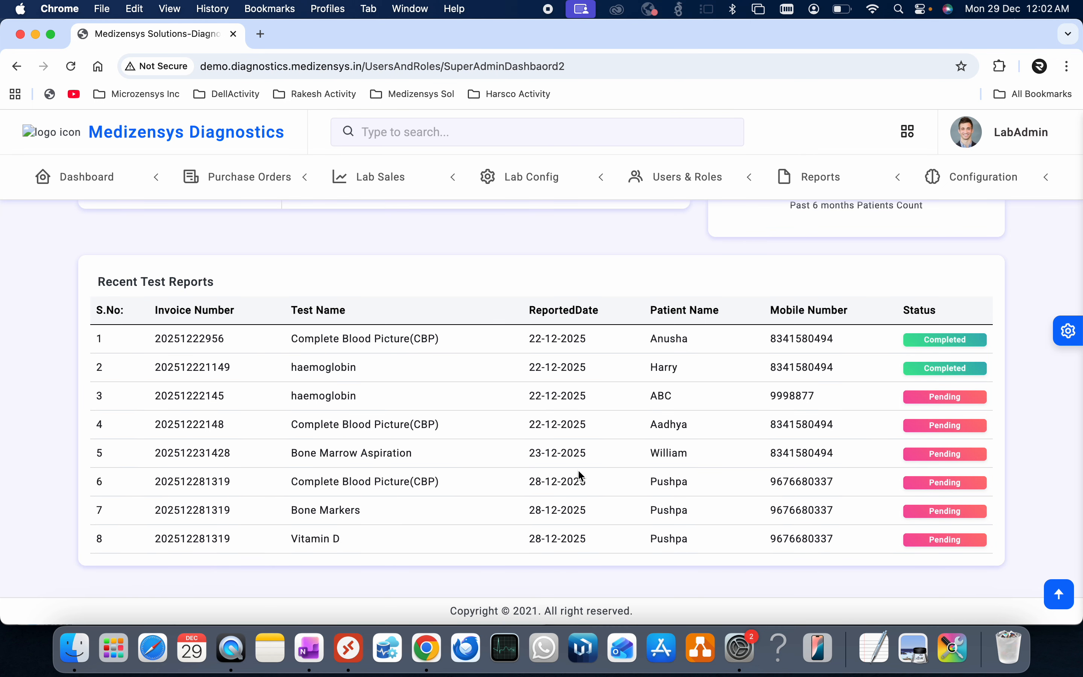
{"action": "scroll", "coordinate": [580, 476], "scroll_direction": "up", "scroll_amount": 15}
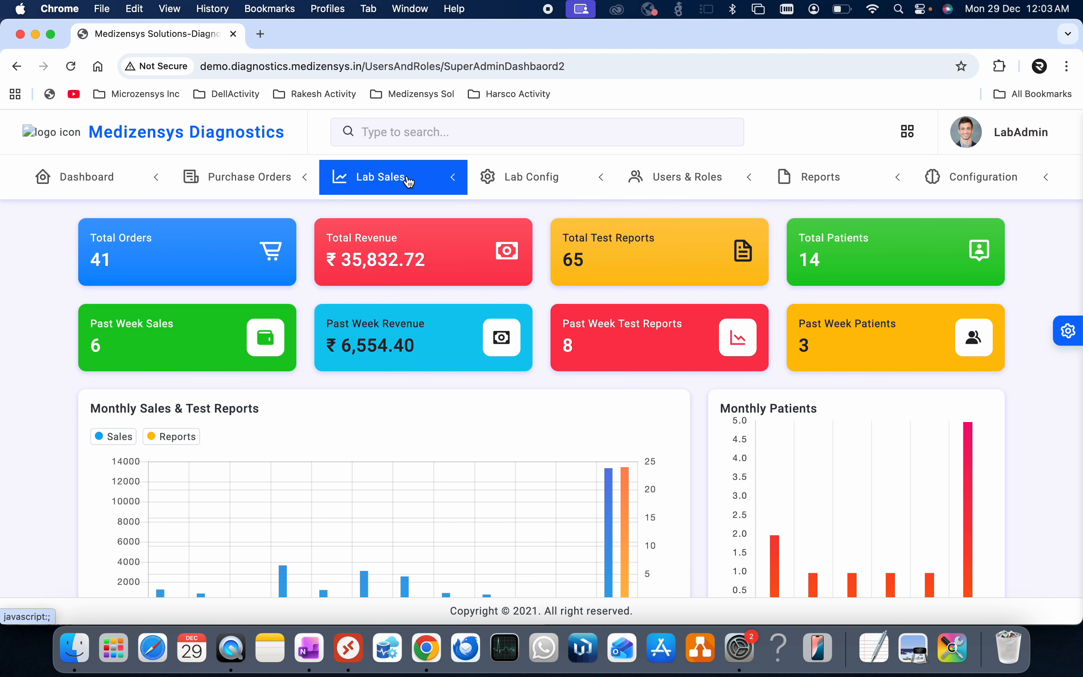
- Start a Sales Collect bill with Complete Blood Picture (CBP) at 1180, net total Rs 1180.00
{"action": "left_click", "coordinate": [418, 181]}
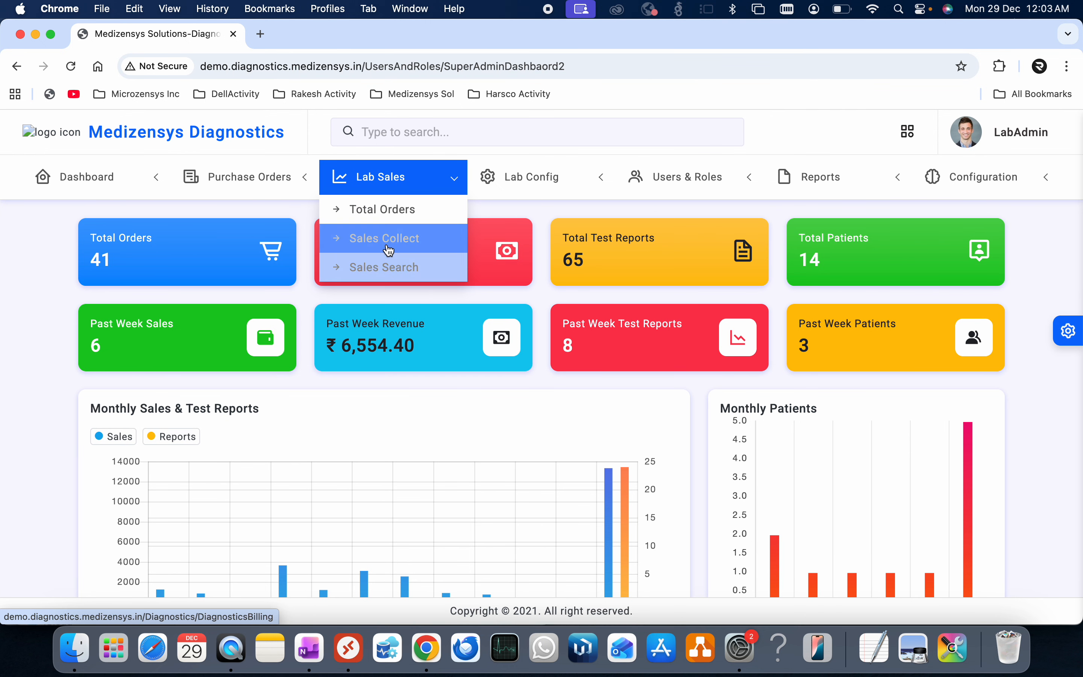
{"action": "left_click", "coordinate": [388, 245]}
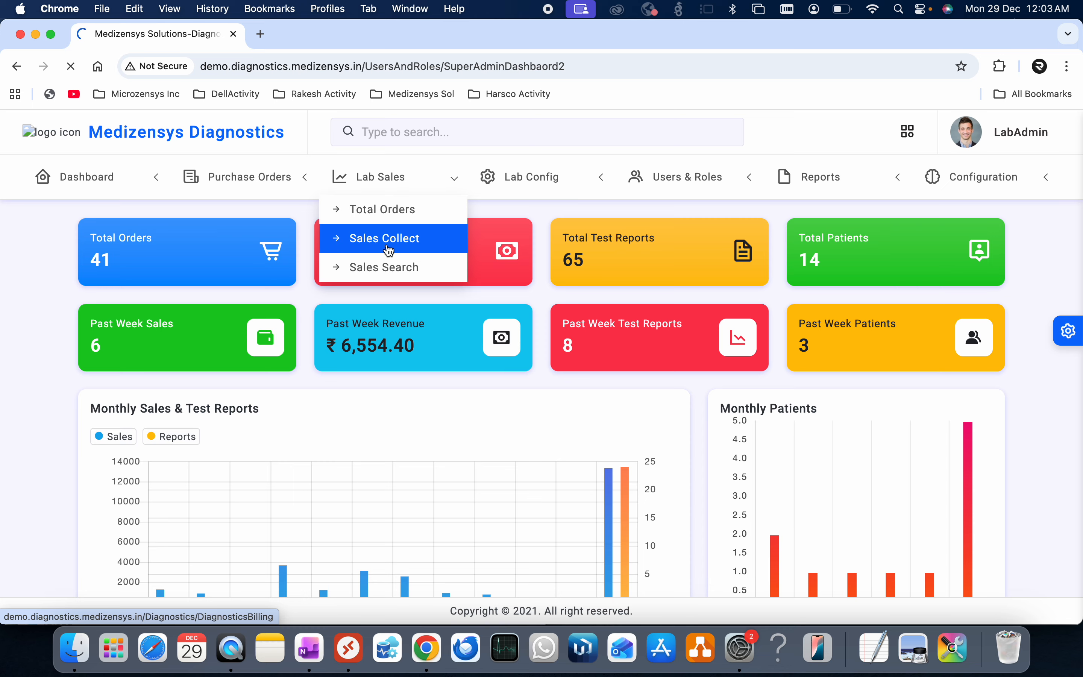
{"action": "left_click", "coordinate": [389, 250]}
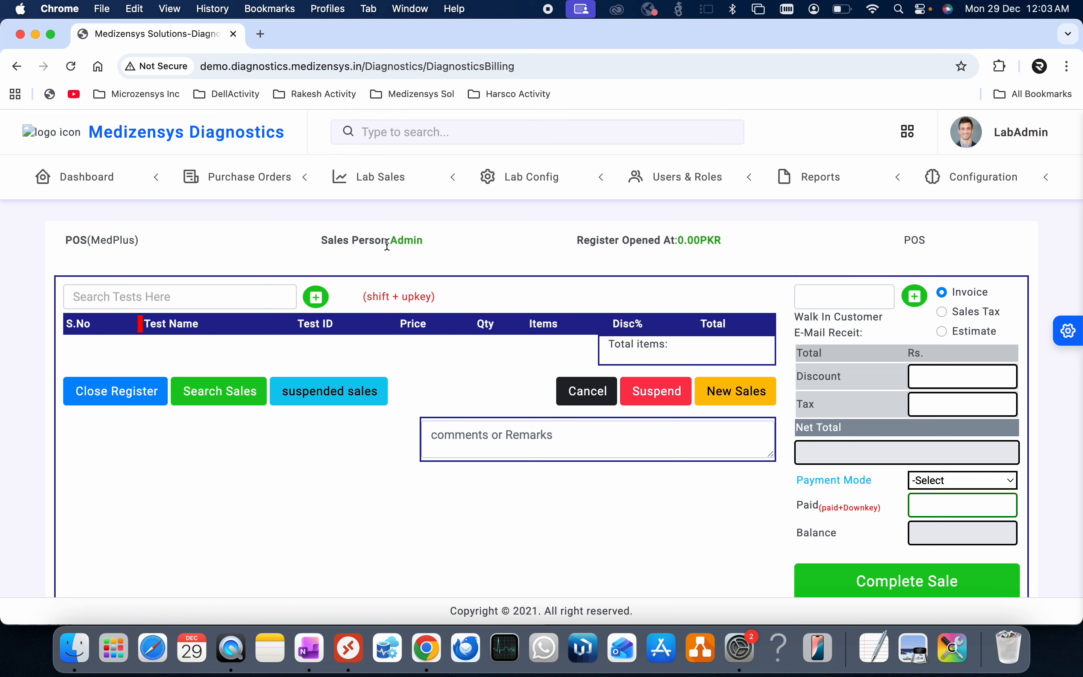
{"action": "left_click", "coordinate": [186, 299]}
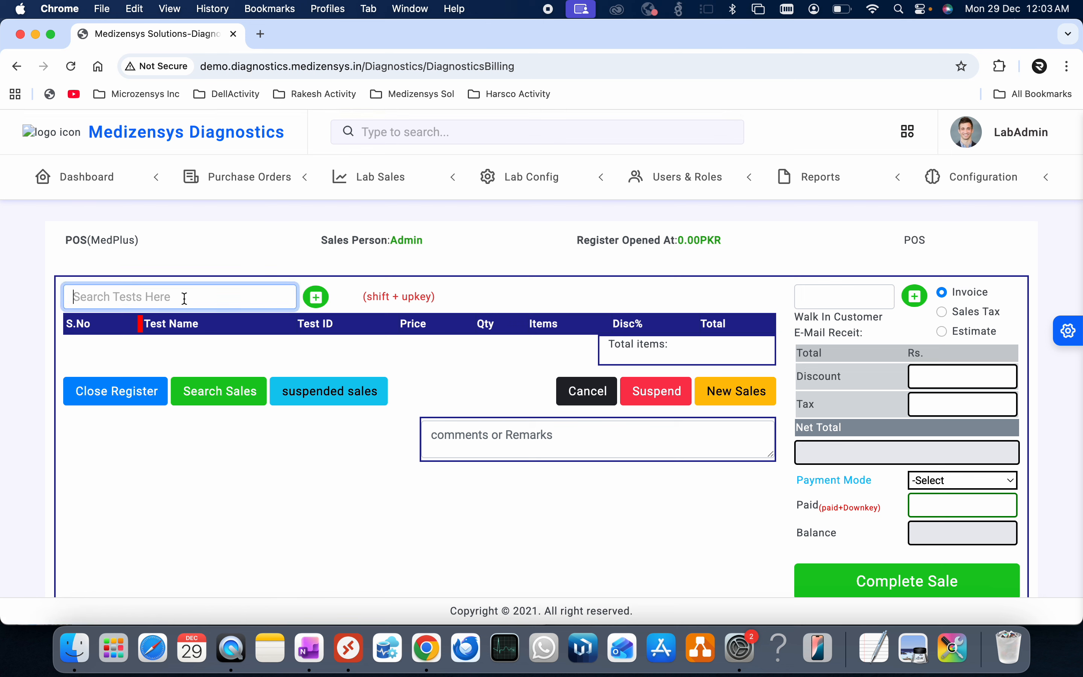
{"action": "type", "text": "cbp"}
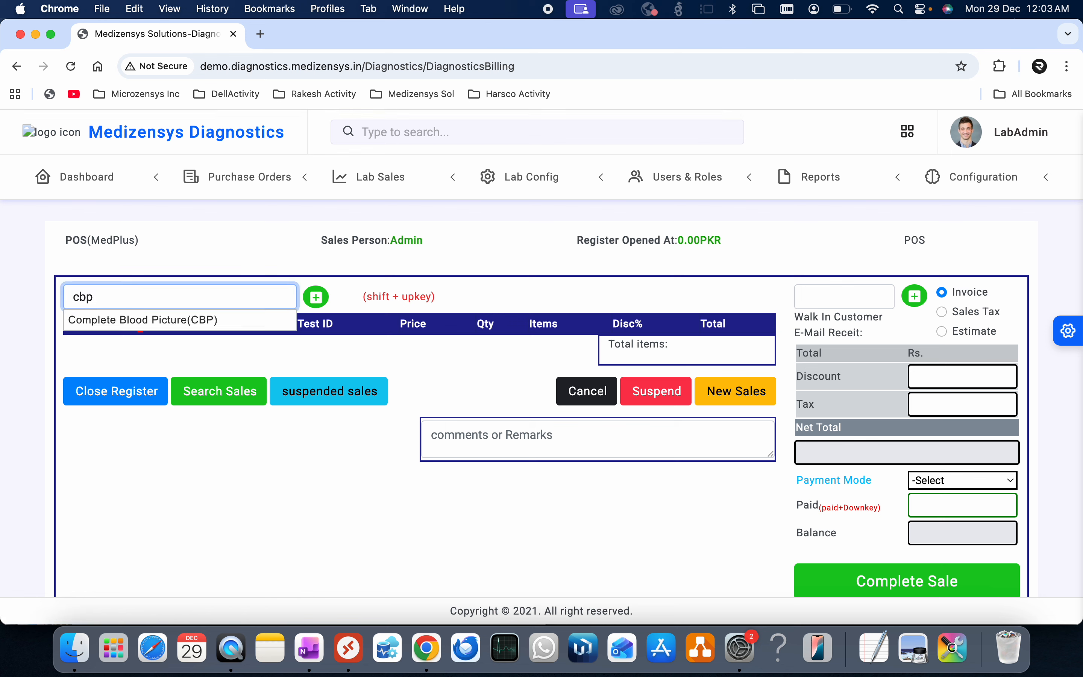
{"action": "left_click", "coordinate": [200, 321]}
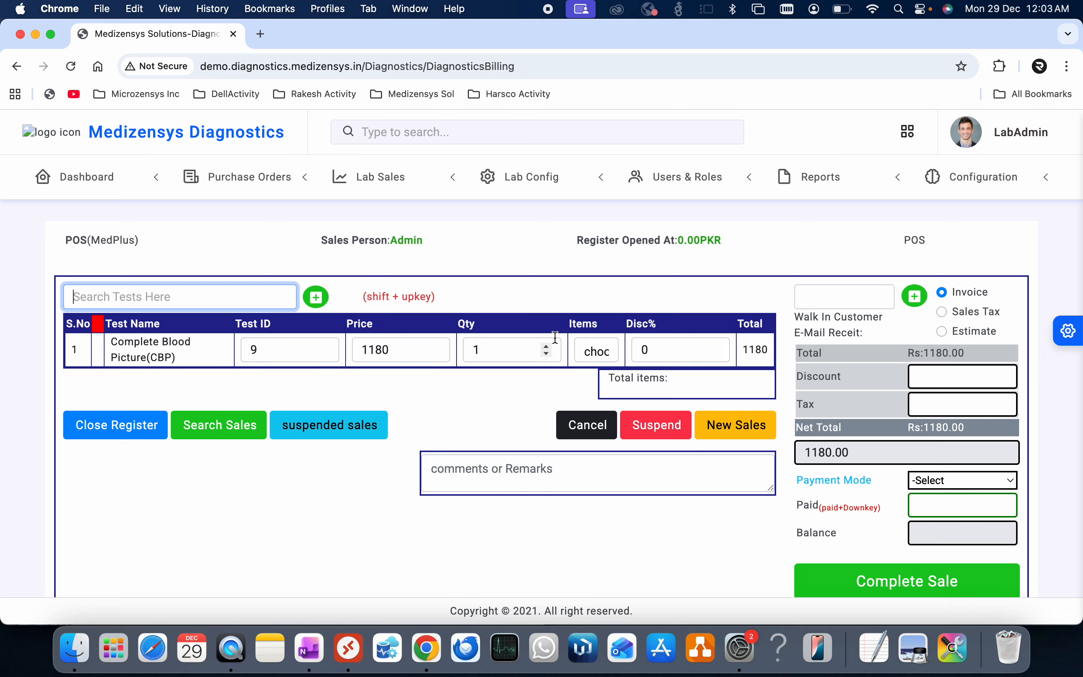
{"action": "left_click", "coordinate": [581, 175]}
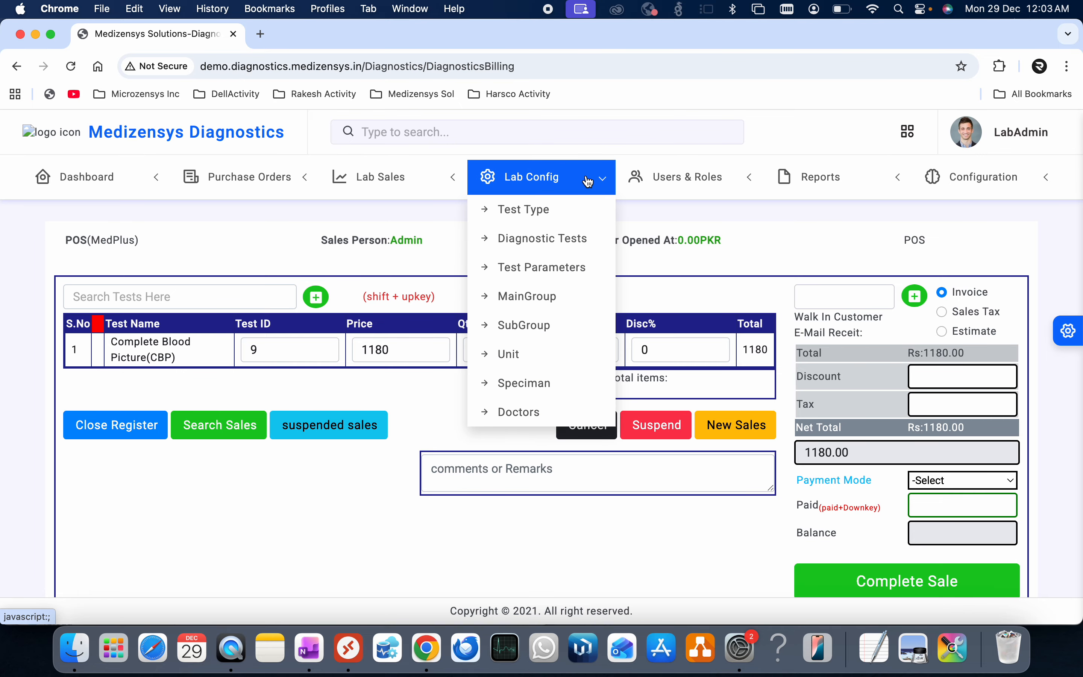
- Filter the Diagnostic Tests list for 'cbp' and open the CBP test for editing
{"action": "left_click", "coordinate": [543, 247]}
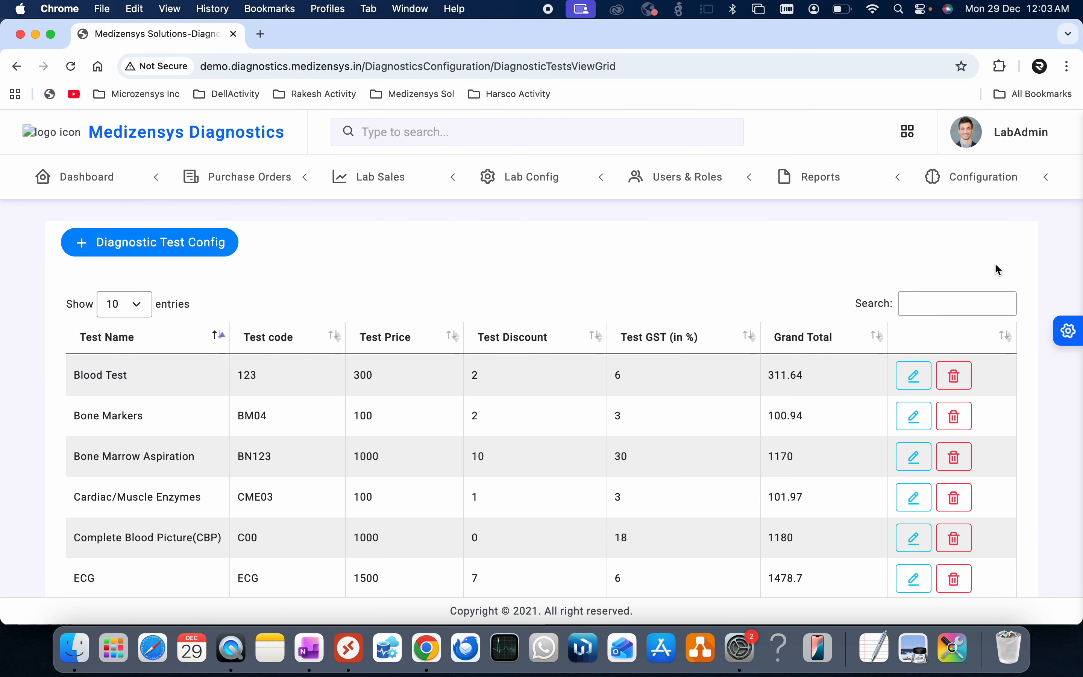
{"action": "left_click", "coordinate": [931, 304]}
{"action": "type", "text": "c"}
{"action": "type", "text": "d"}
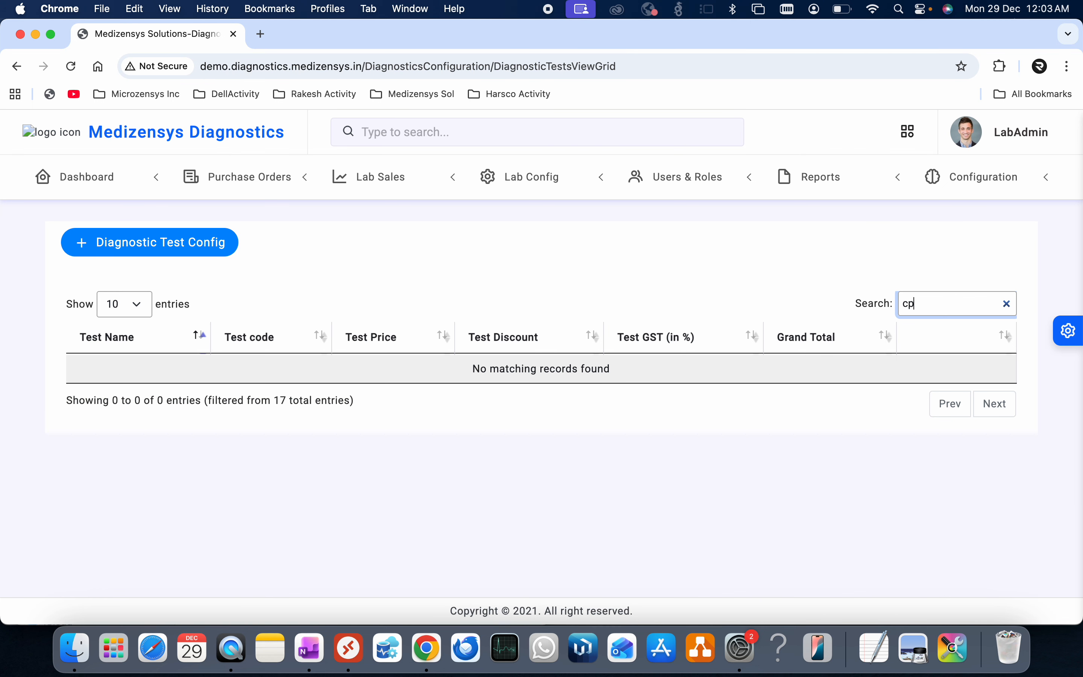
{"action": "key", "text": "BackSpace"}
{"action": "type", "text": "bp"}
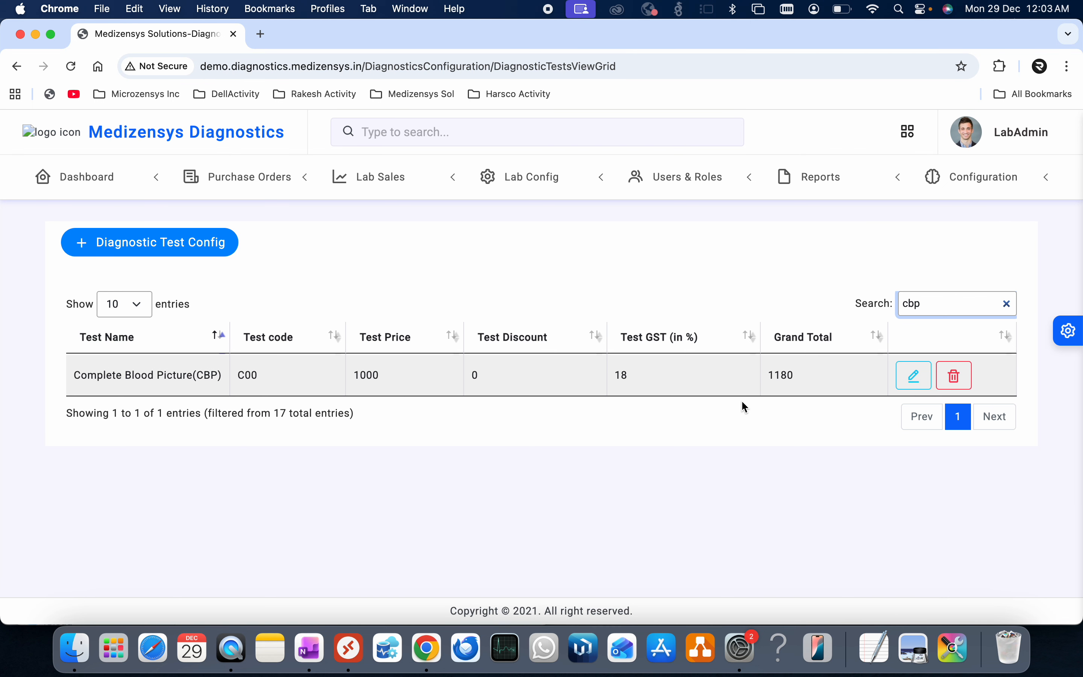
{"action": "left_click", "coordinate": [912, 381]}
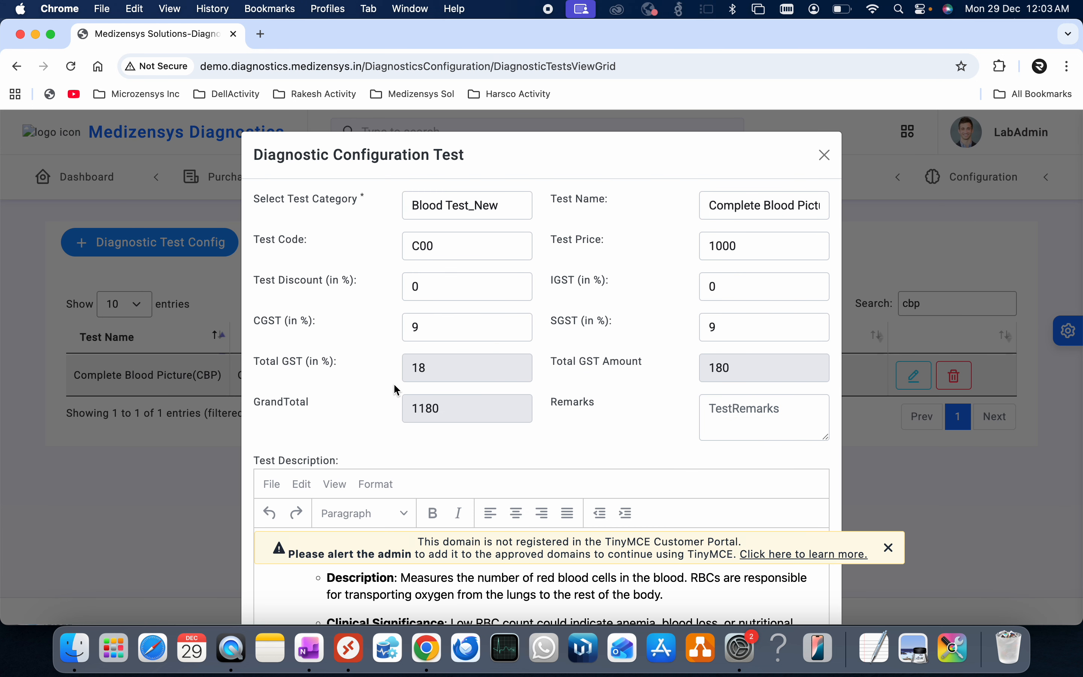
- Change the CBP test price from 1000 to 500 and save it
{"action": "left_click_drag", "start_coordinate": [760, 247], "coordinate": [694, 244]}
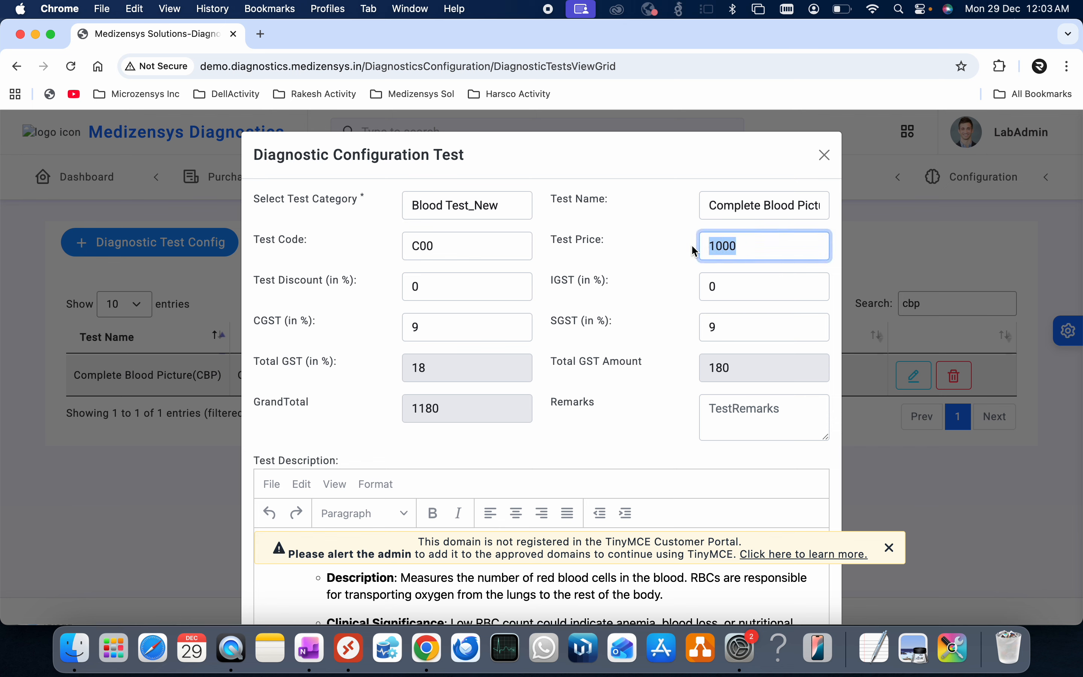
{"action": "type", "text": "3"}
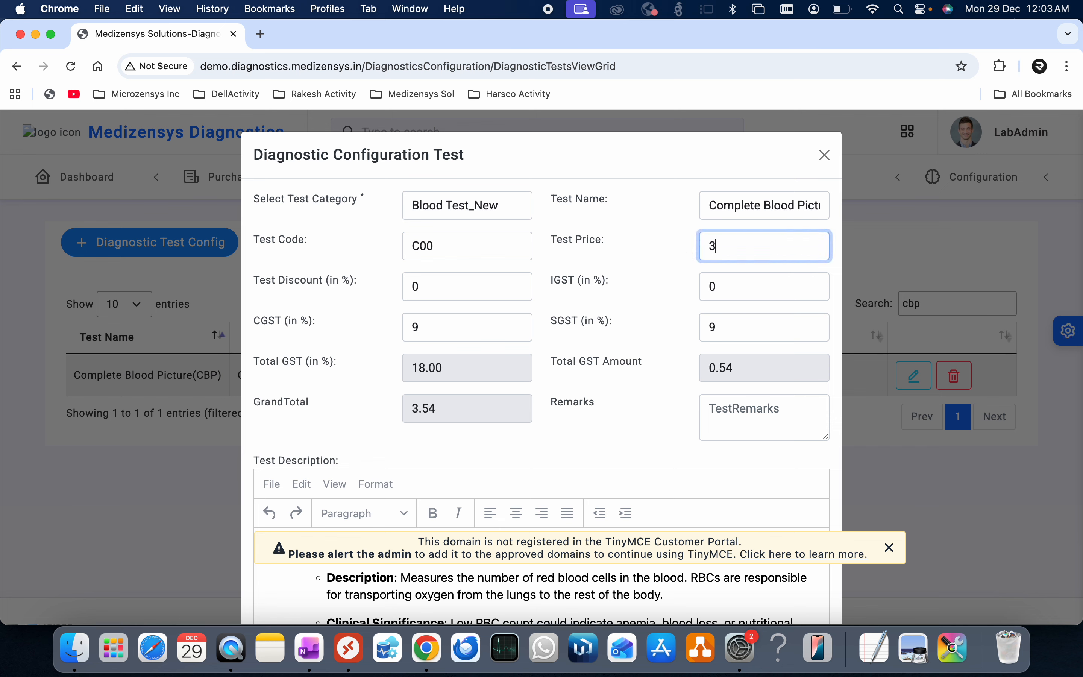
{"action": "key", "text": "BackSpace"}
{"action": "type", "text": "500"}
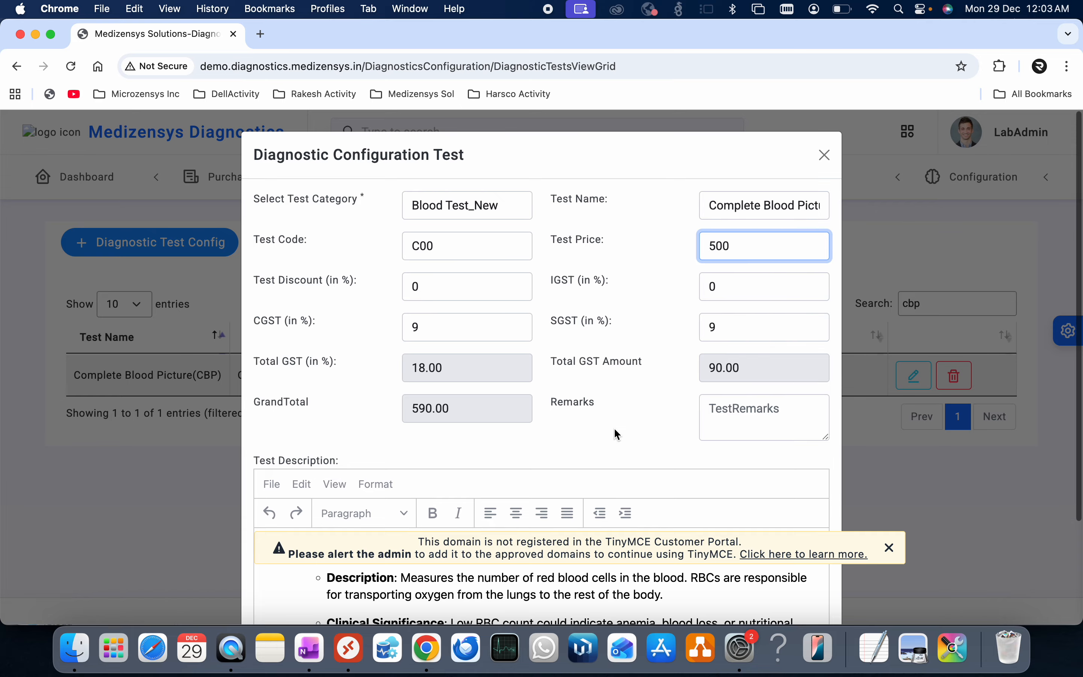
{"action": "scroll", "coordinate": [613, 427], "scroll_direction": "down", "scroll_amount": 3}
{"action": "scroll", "coordinate": [494, 456], "scroll_direction": "down", "scroll_amount": 5}
{"action": "scroll", "coordinate": [494, 456], "scroll_direction": "down", "scroll_amount": 10}
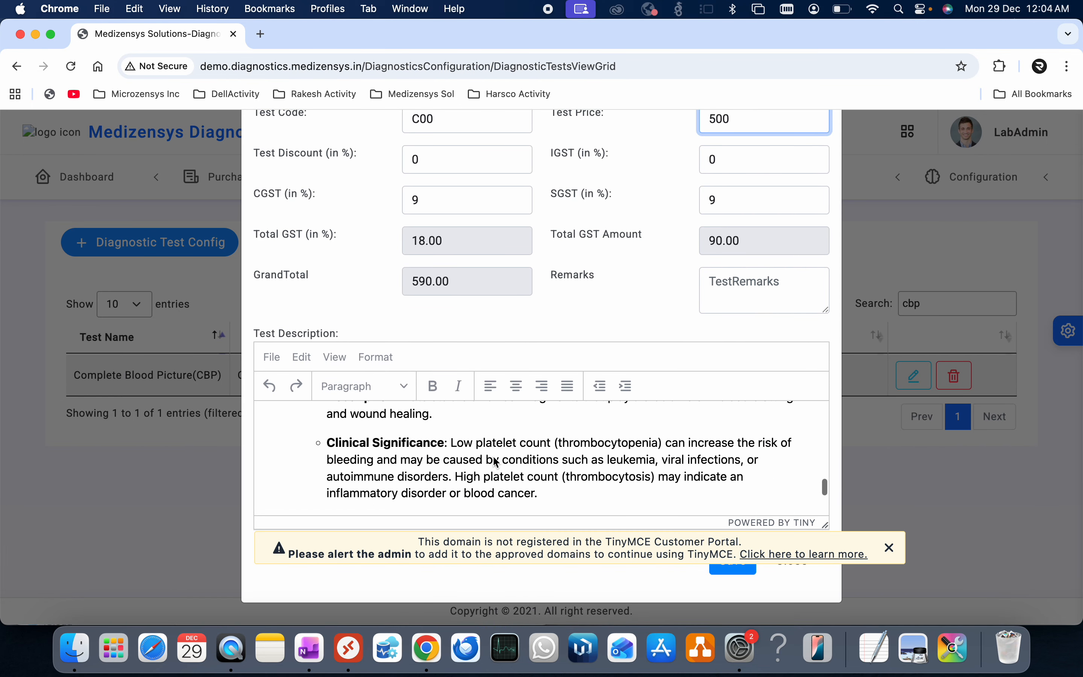
{"action": "left_click", "coordinate": [891, 550]}
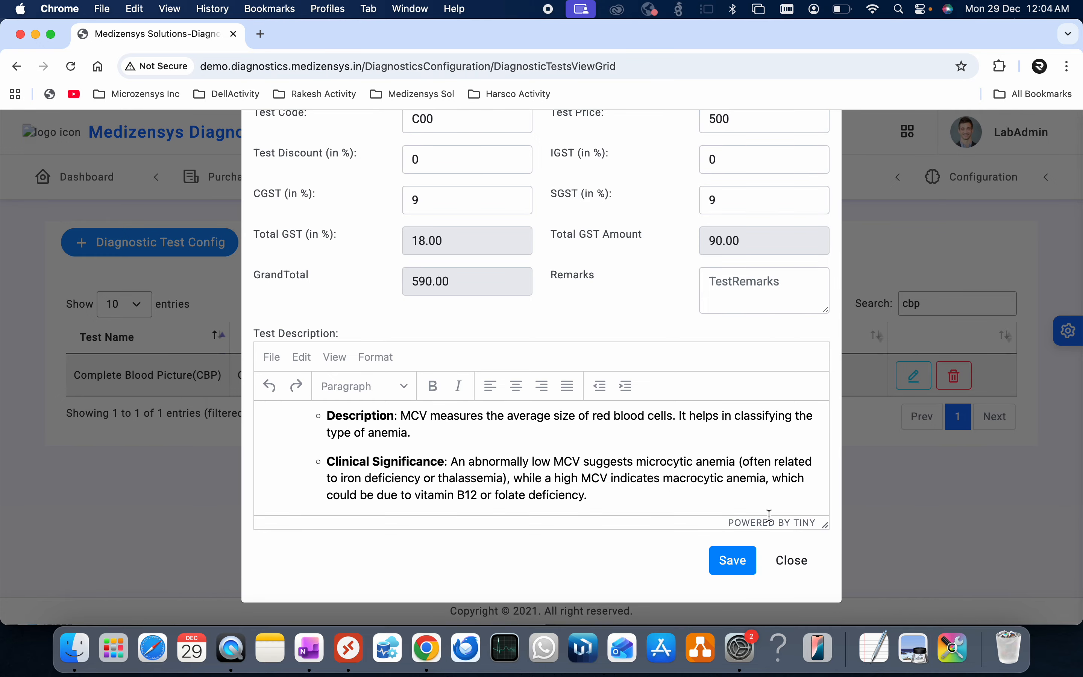
{"action": "left_click", "coordinate": [732, 566]}
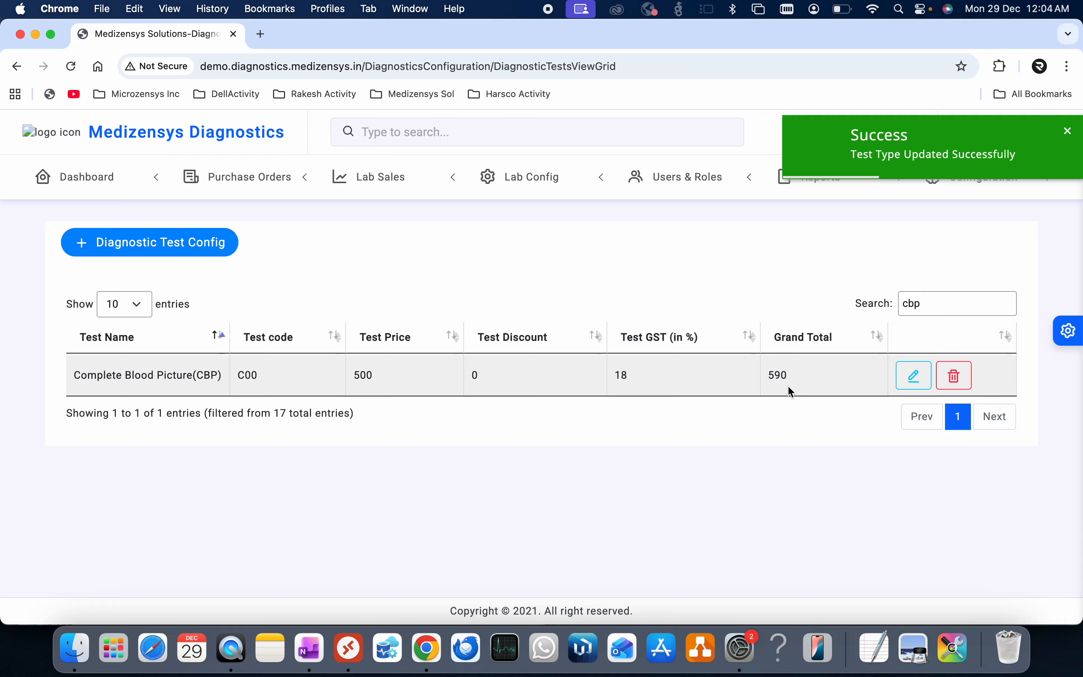
{"action": "left_click", "coordinate": [626, 263]}
- Try zeroing the CBP test's SGST and CGST, then close the editor without saving
{"action": "left_click", "coordinate": [913, 375]}
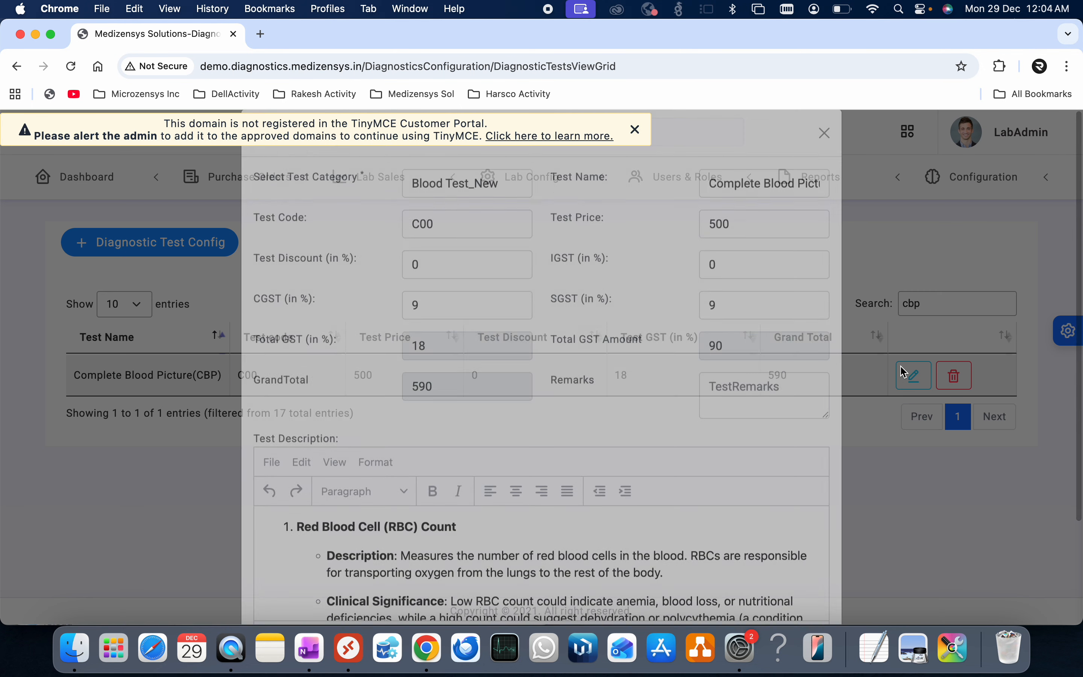
{"action": "double_click", "coordinate": [741, 322]}
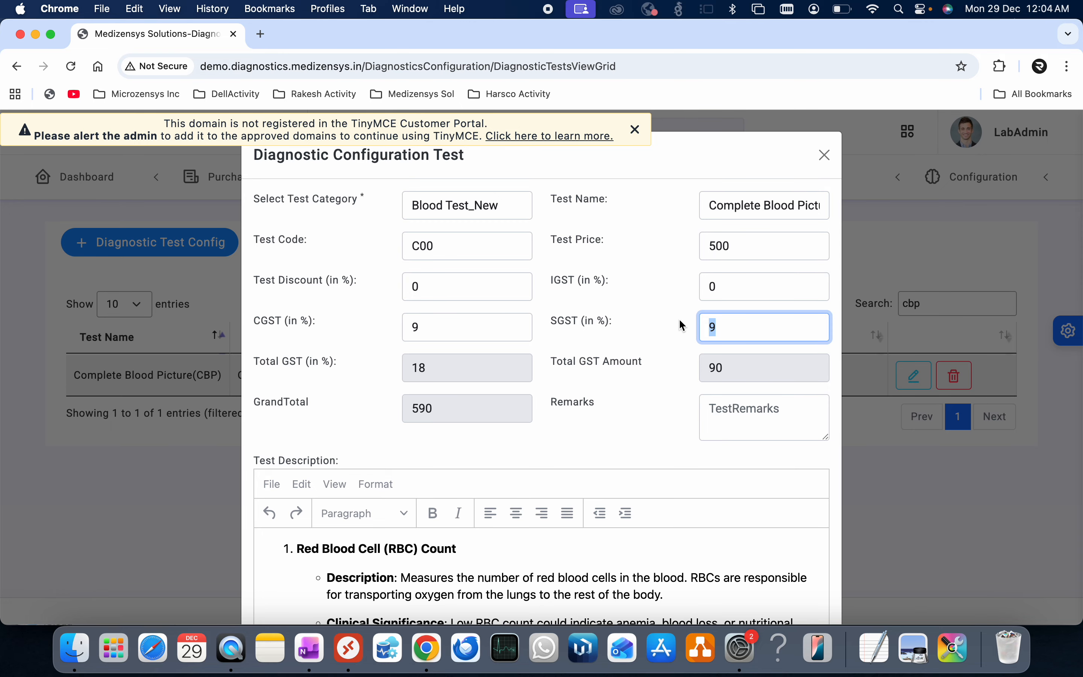
{"action": "type", "text": "00"}
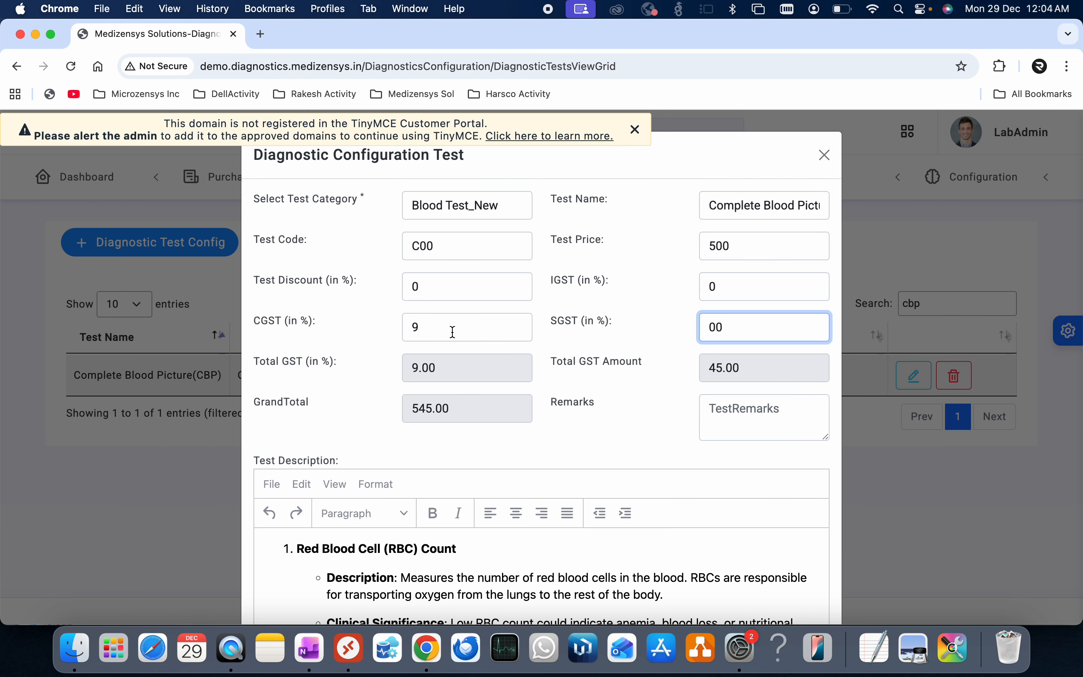
{"action": "key", "text": "BackSpace"}
{"action": "left_click_drag", "start_coordinate": [442, 329], "coordinate": [401, 324]}
{"action": "type", "text": "0"}
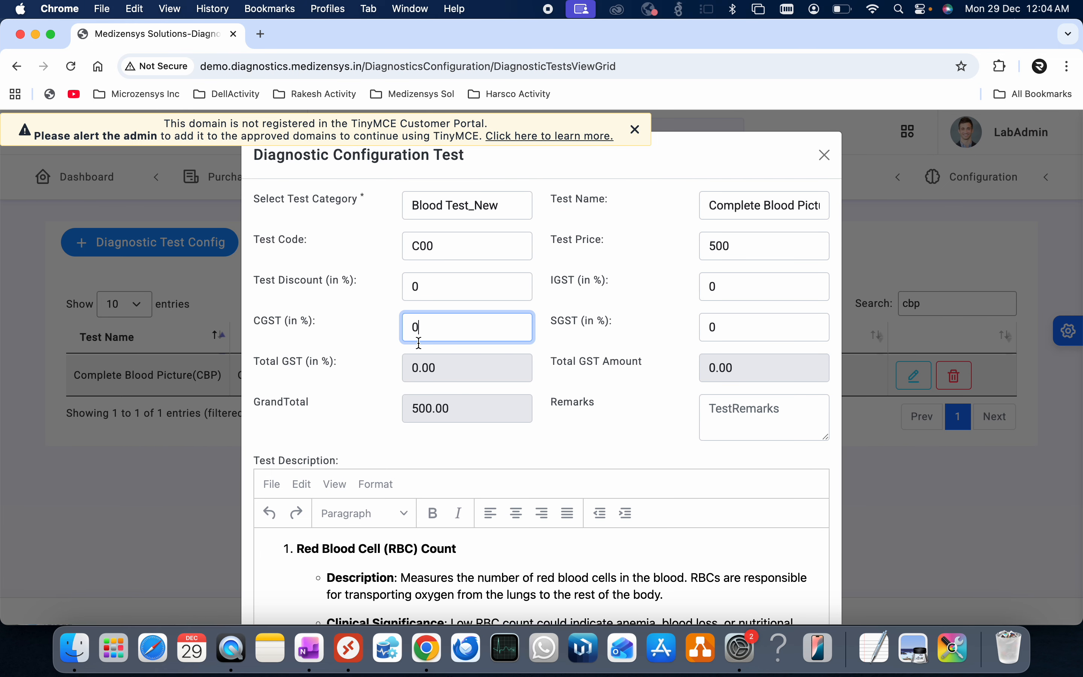
{"action": "left_click", "coordinate": [551, 459]}
{"action": "scroll", "coordinate": [689, 423], "scroll_direction": "down", "scroll_amount": 3}
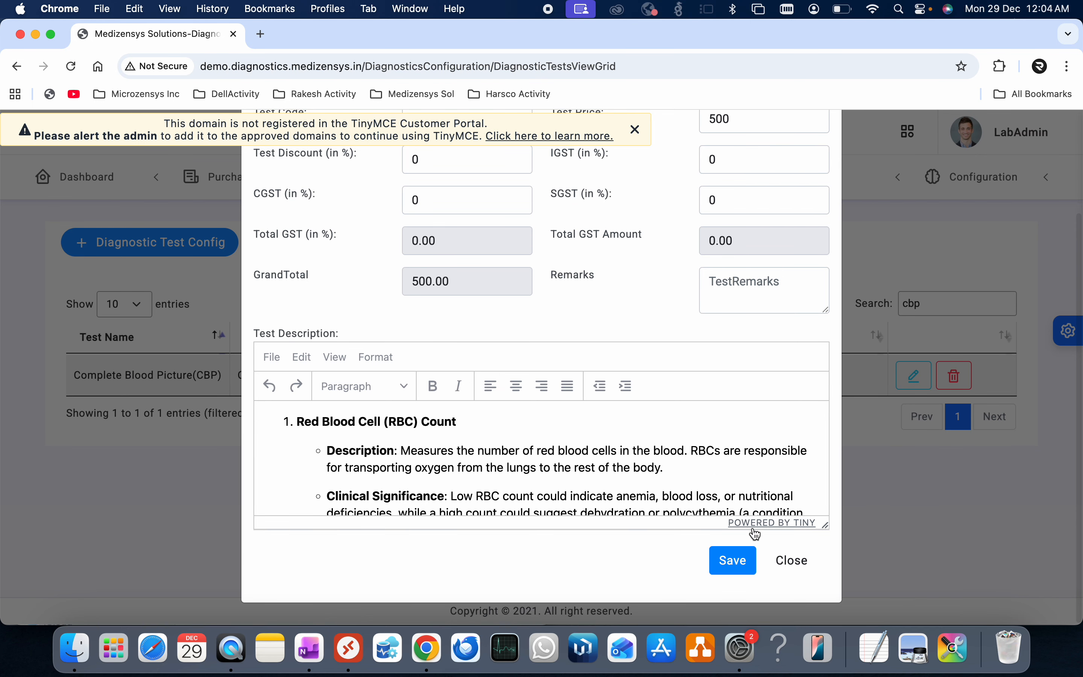
{"action": "left_click", "coordinate": [792, 561]}
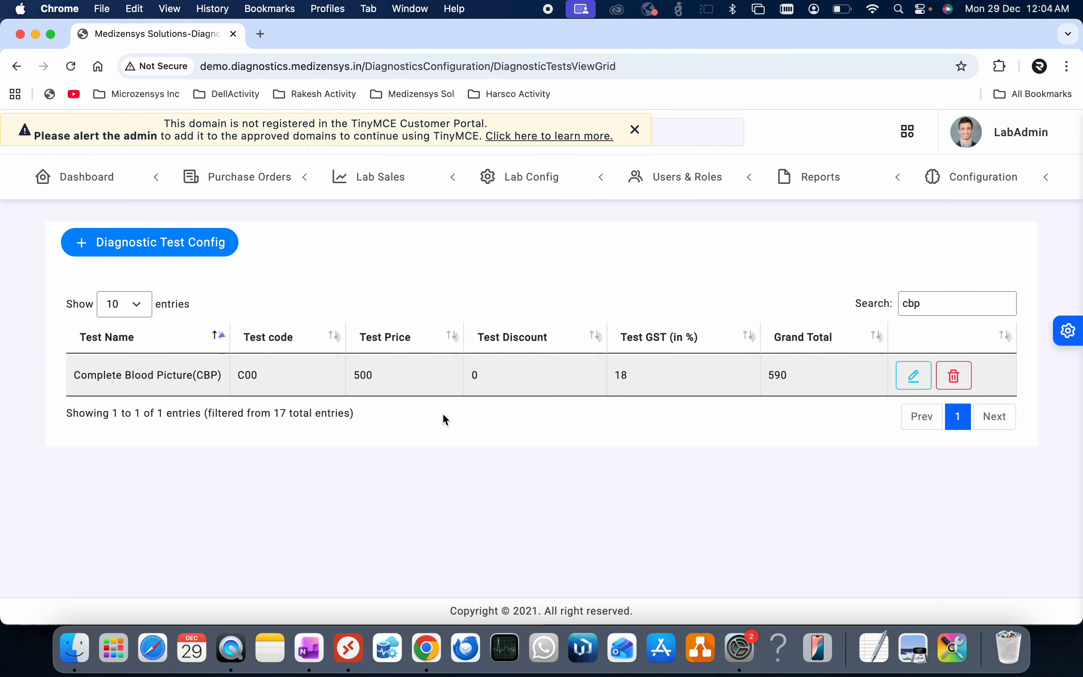
- Clear the 'cbp' filter to show all tests, dismiss the warning banner, and show Lab Sales options
{"action": "left_click_drag", "start_coordinate": [927, 303], "coordinate": [874, 306]}
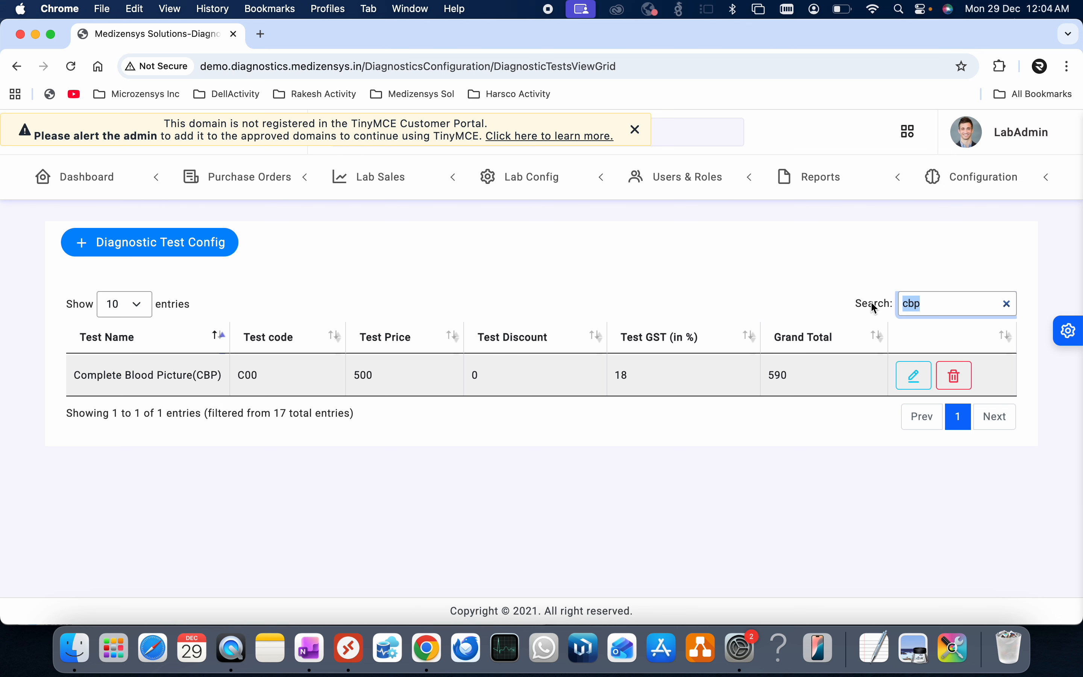
{"action": "key", "text": "BackSpace"}
{"action": "scroll", "coordinate": [527, 455], "scroll_direction": "down", "scroll_amount": 5}
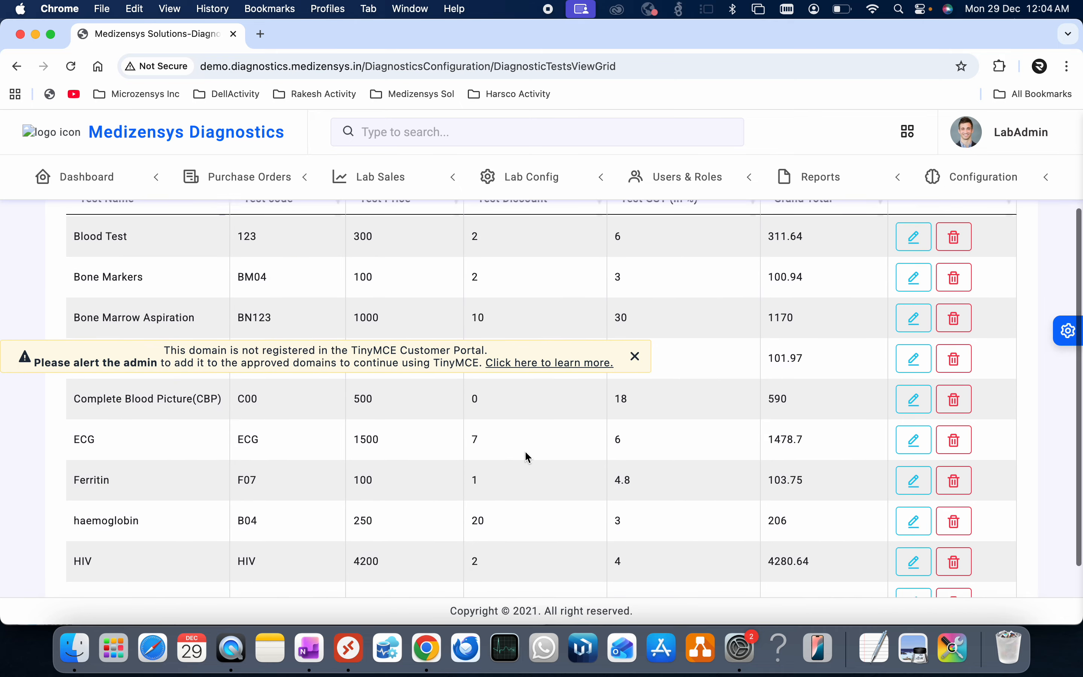
{"action": "left_click", "coordinate": [635, 357]}
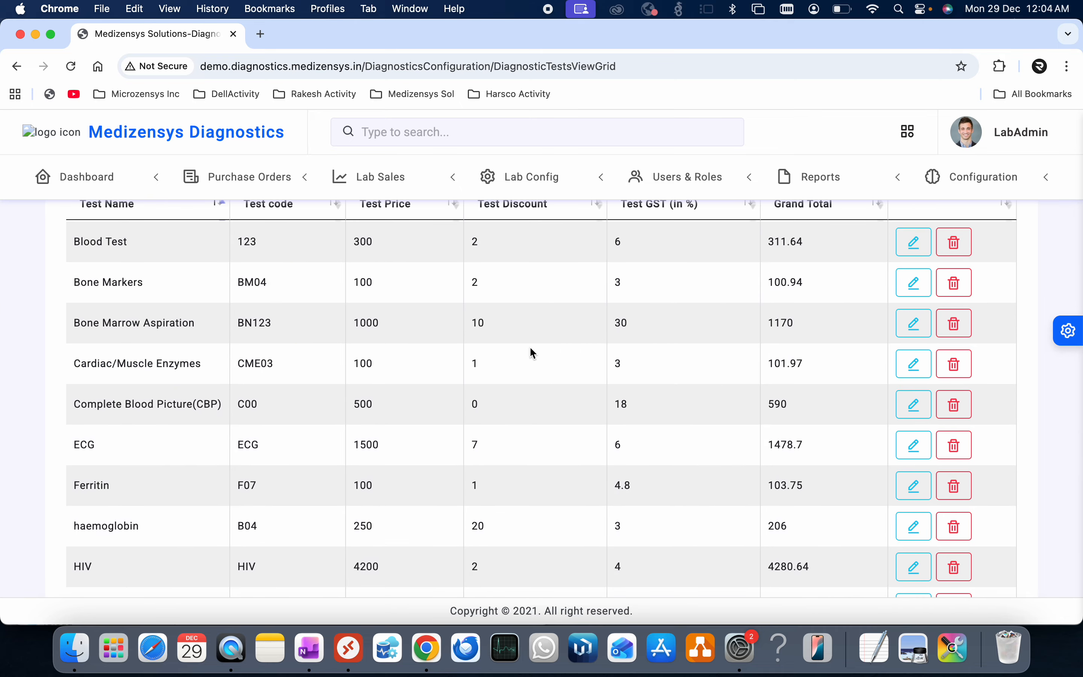
{"action": "scroll", "coordinate": [532, 353], "scroll_direction": "up", "scroll_amount": 3}
{"action": "left_click", "coordinate": [422, 185]}
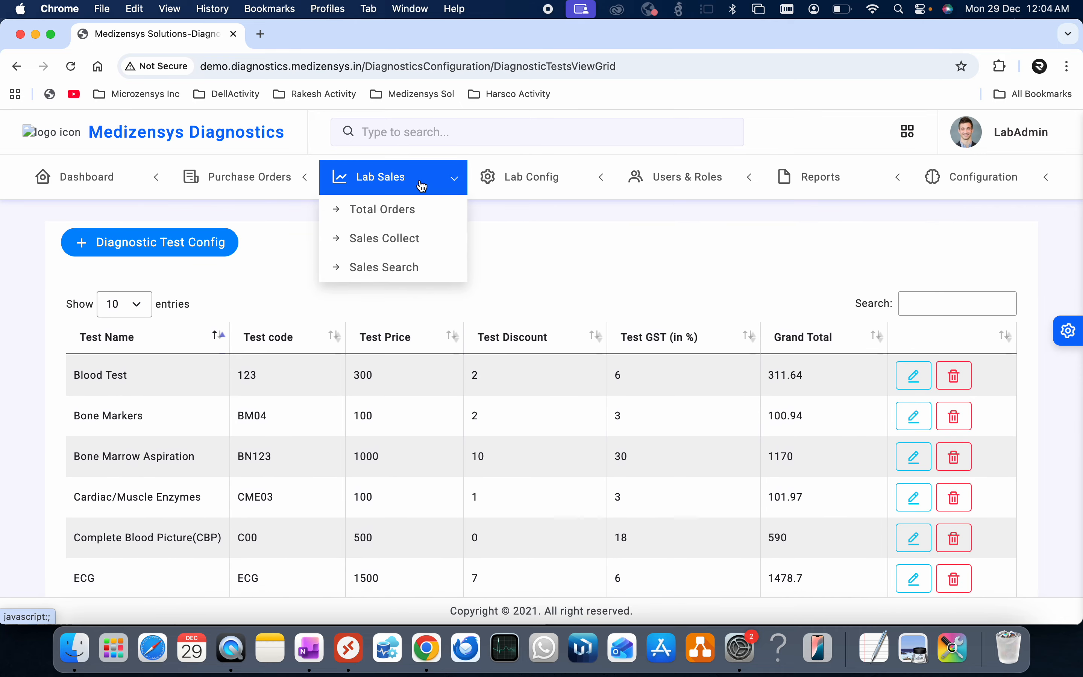
- Bill CBP at 590 and Vitamin D at 409.84 in Sales Collect, totalling Rs 999.84
{"action": "left_click", "coordinate": [406, 237]}
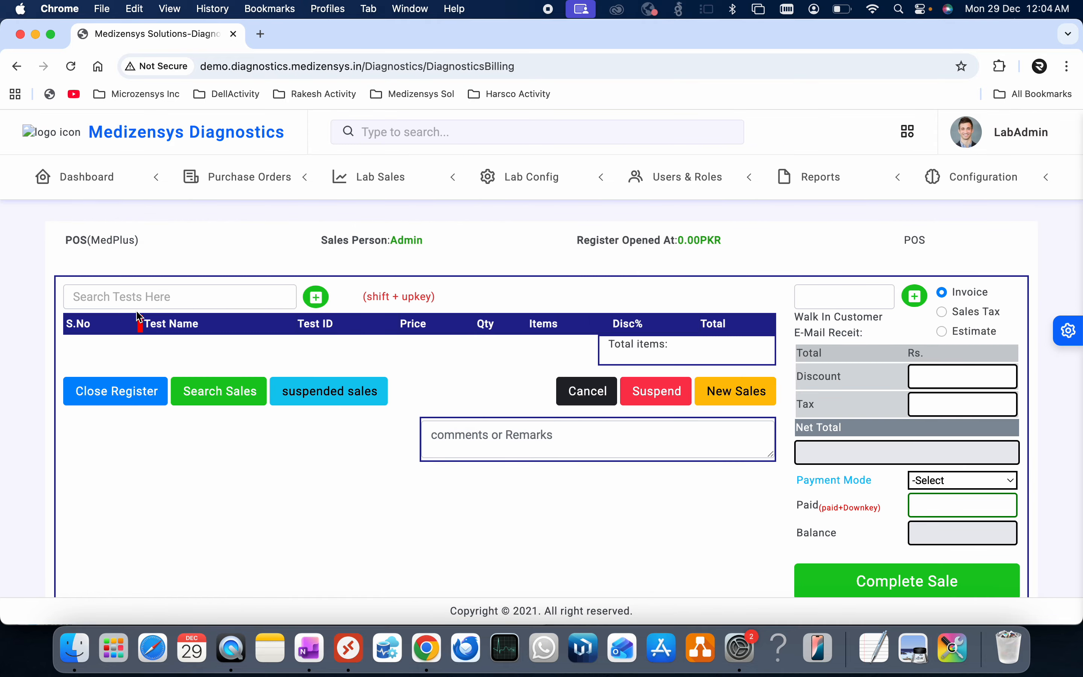
{"action": "left_click", "coordinate": [136, 295]}
{"action": "type", "text": "cbp"}
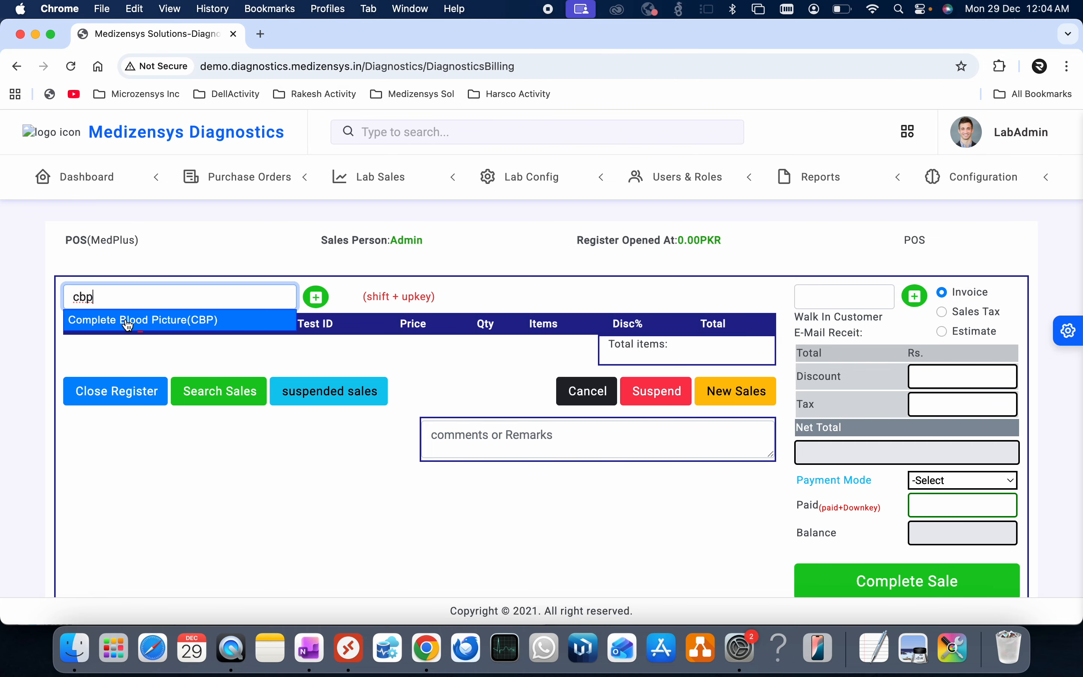
{"action": "left_click", "coordinate": [128, 321]}
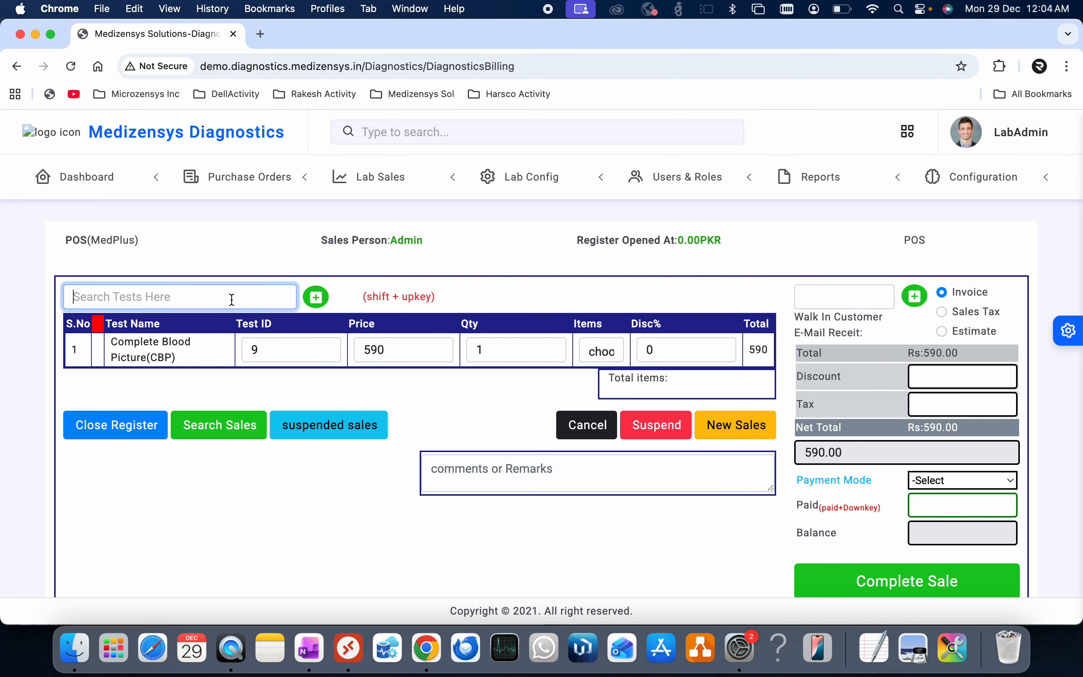
{"action": "type", "text": "vi"}
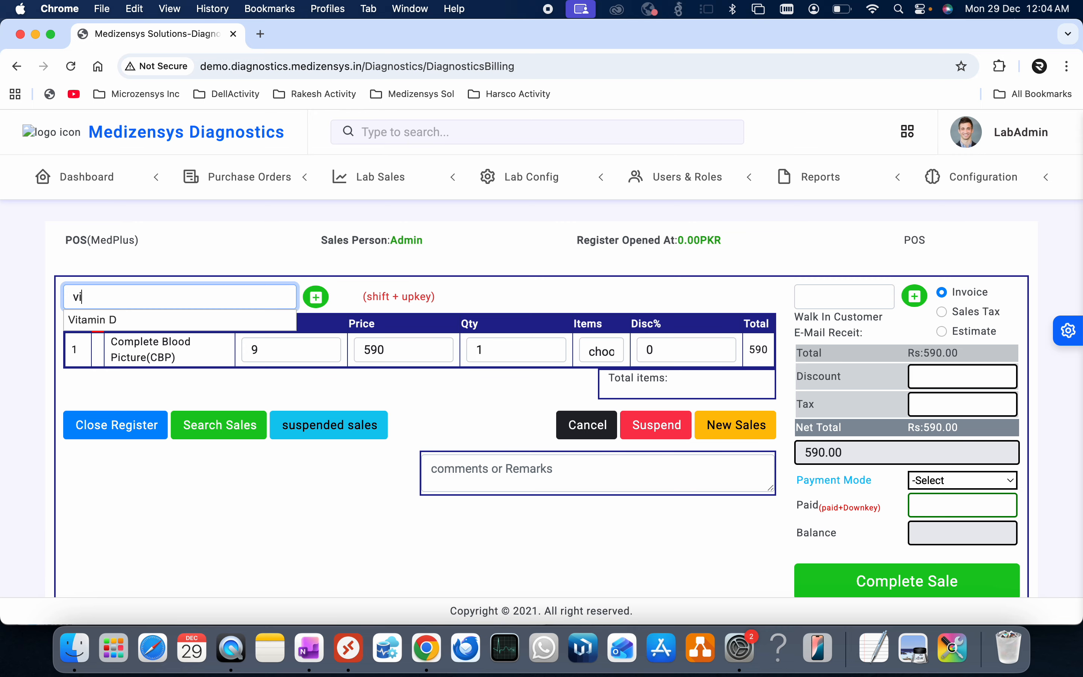
{"action": "left_click", "coordinate": [158, 320]}
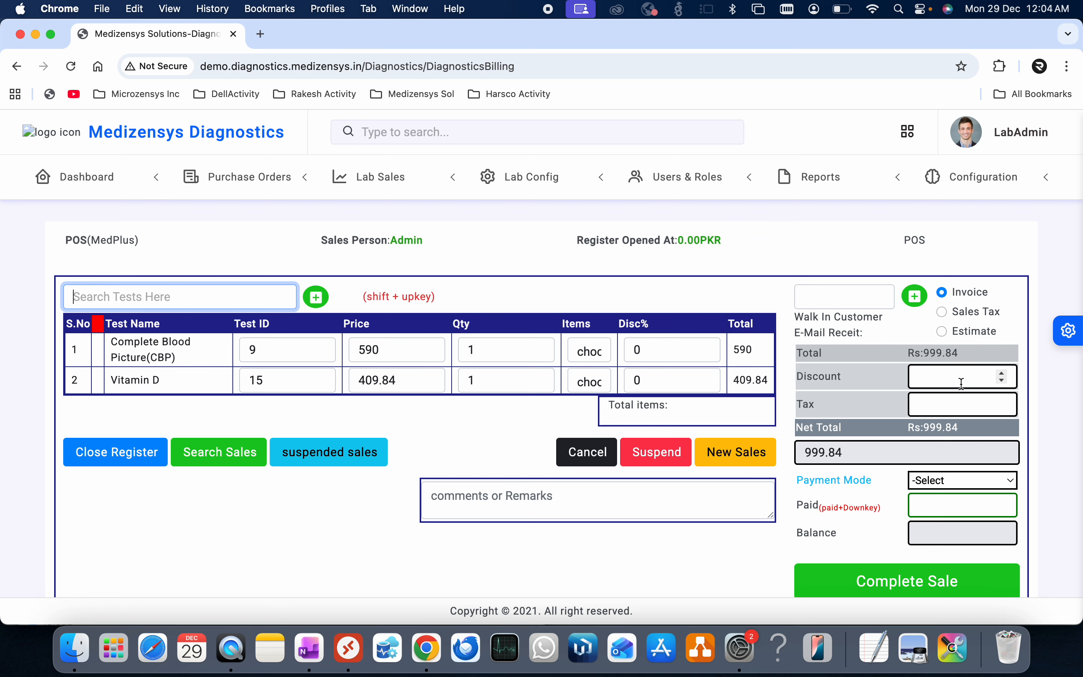
- Try a 10% discount on the CBP line, then reset it to 0
{"action": "left_click", "coordinate": [694, 350]}
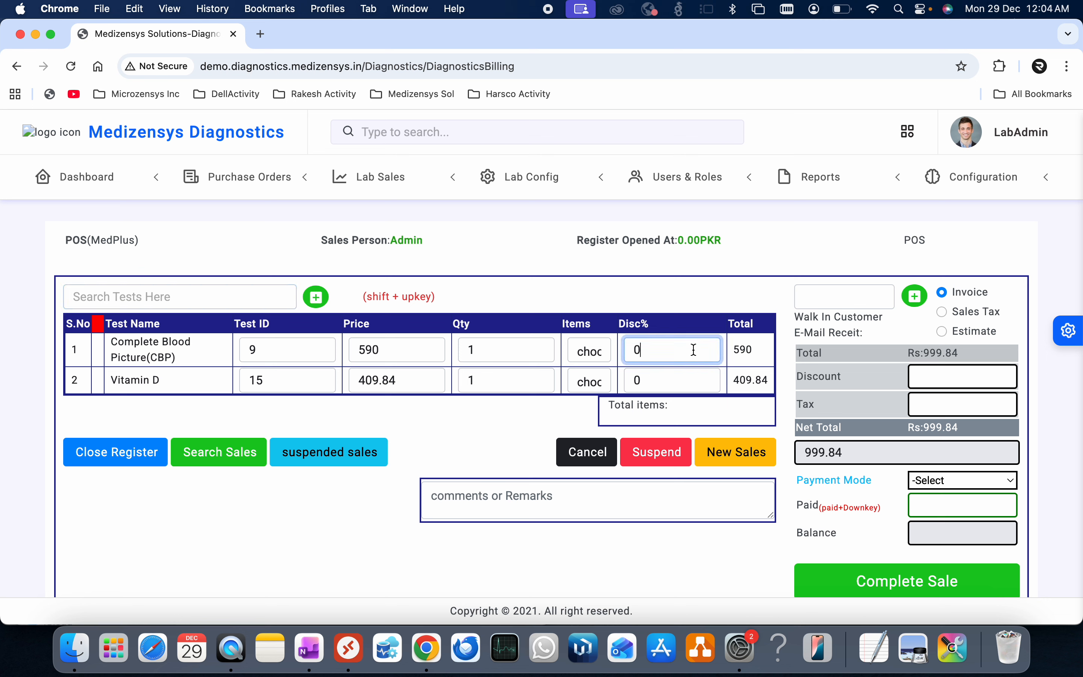
{"action": "key", "text": "BackSpace"}
{"action": "type", "text": "10"}
{"action": "left_click", "coordinate": [498, 425]}
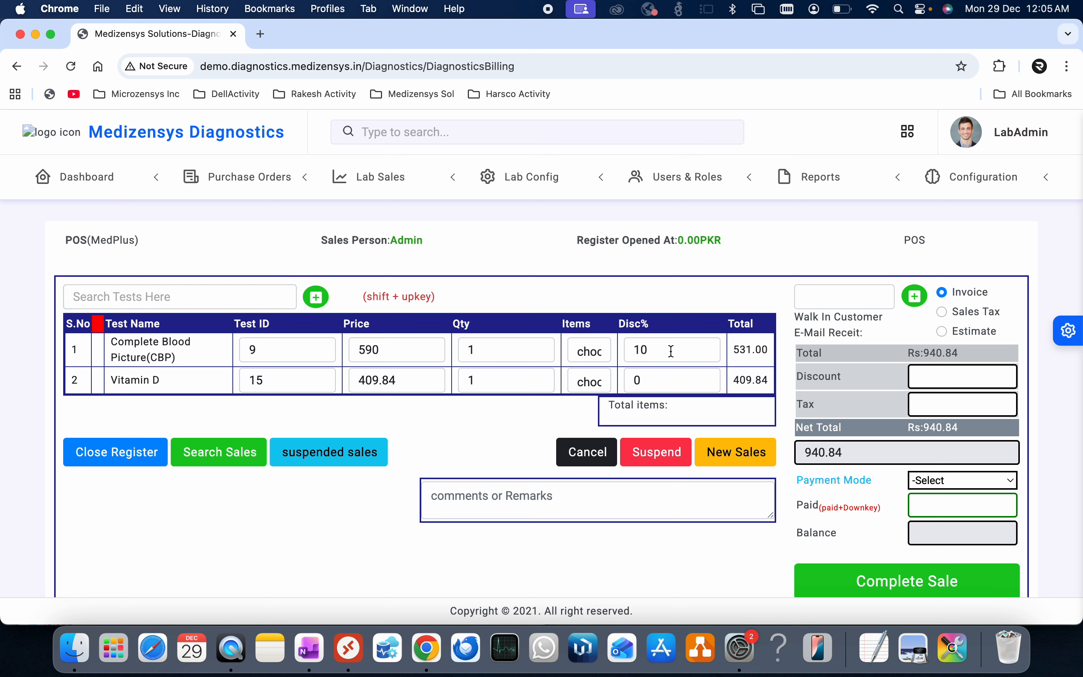
{"action": "left_click_drag", "start_coordinate": [647, 349], "coordinate": [633, 349]}
{"action": "type", "text": "0"}
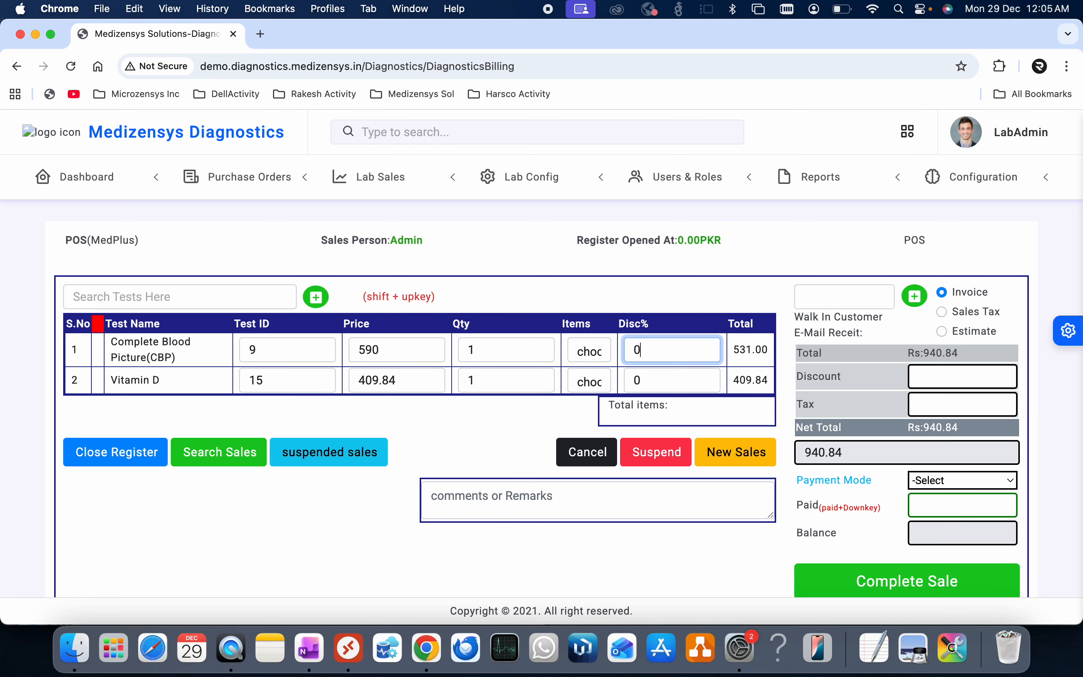
{"action": "left_click", "coordinate": [518, 414]}
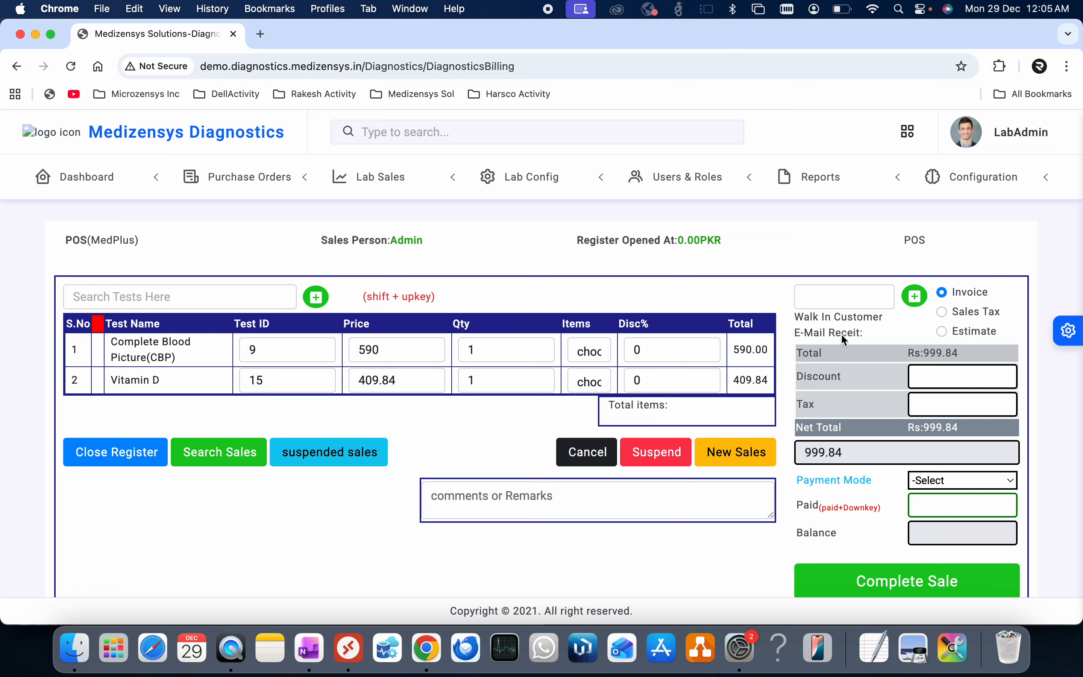
- Generate a walk-in customer number for the bill
{"action": "left_click", "coordinate": [915, 296]}
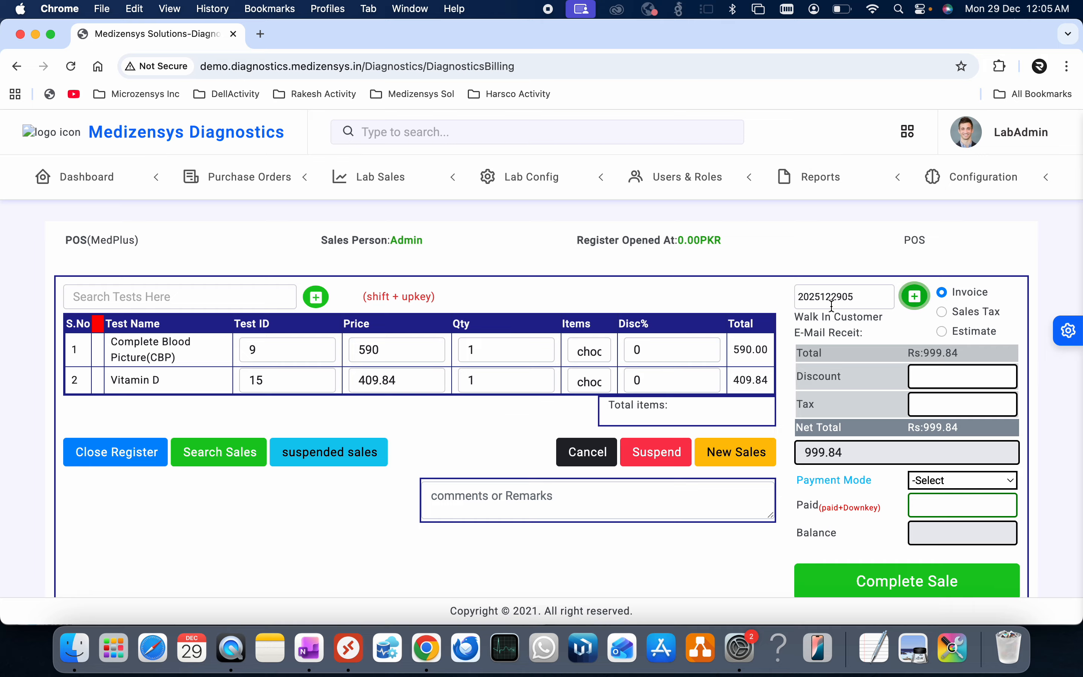
{"action": "left_click_drag", "start_coordinate": [870, 297], "coordinate": [792, 297]}
{"action": "left_click", "coordinate": [727, 305]}
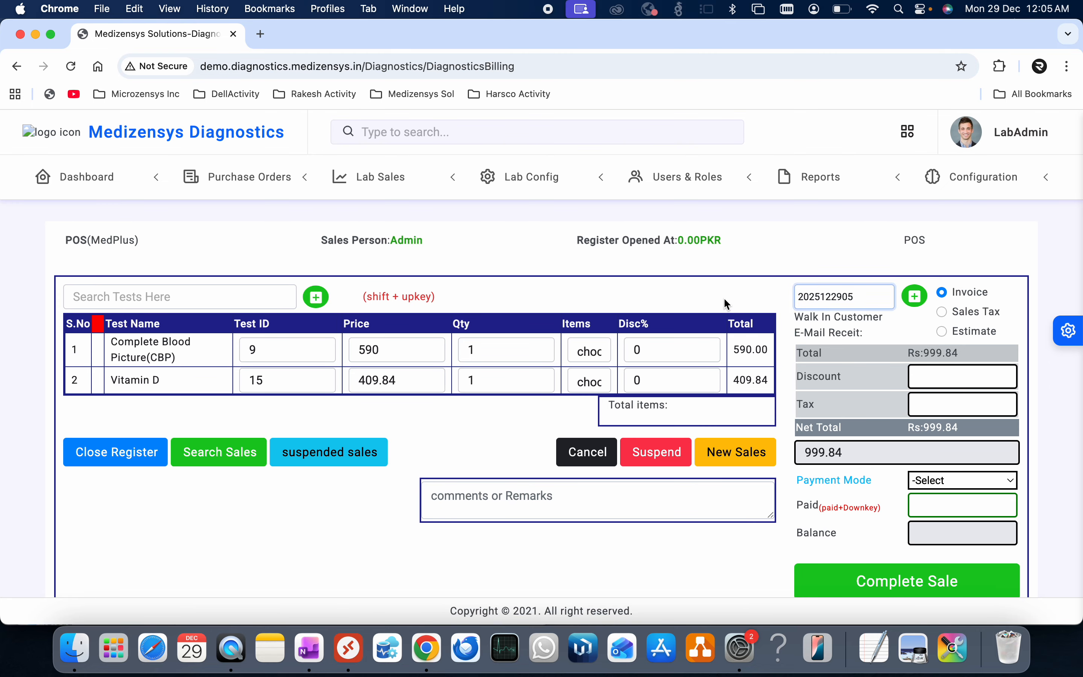
{"action": "scroll", "coordinate": [893, 443], "scroll_direction": "down", "scroll_amount": 1}
- Record a Cash payment of 500, leaving a 499 balance, and complete the sale
{"action": "left_click", "coordinate": [979, 466]}
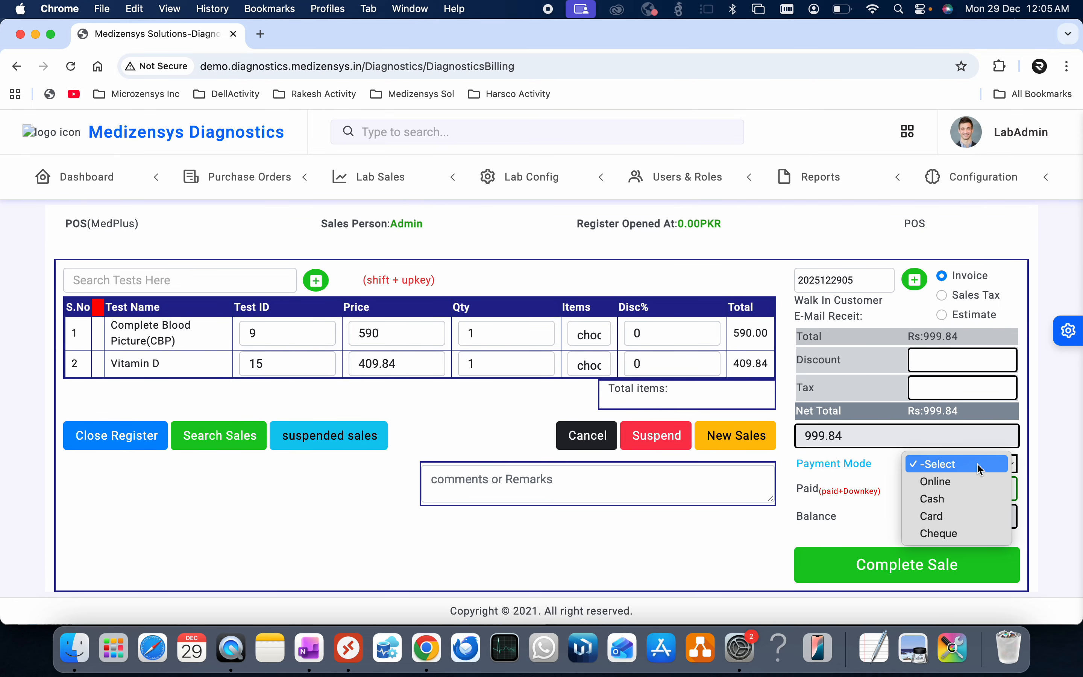
{"action": "left_click", "coordinate": [940, 502]}
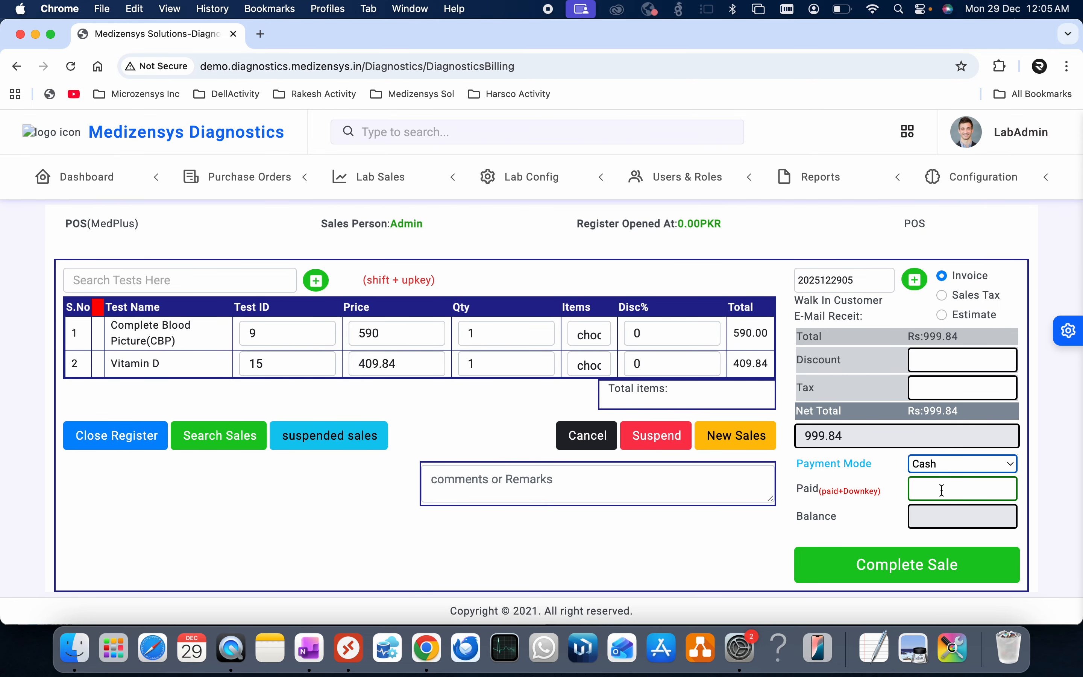
{"action": "left_click", "coordinate": [942, 490]}
{"action": "type", "text": "9"}
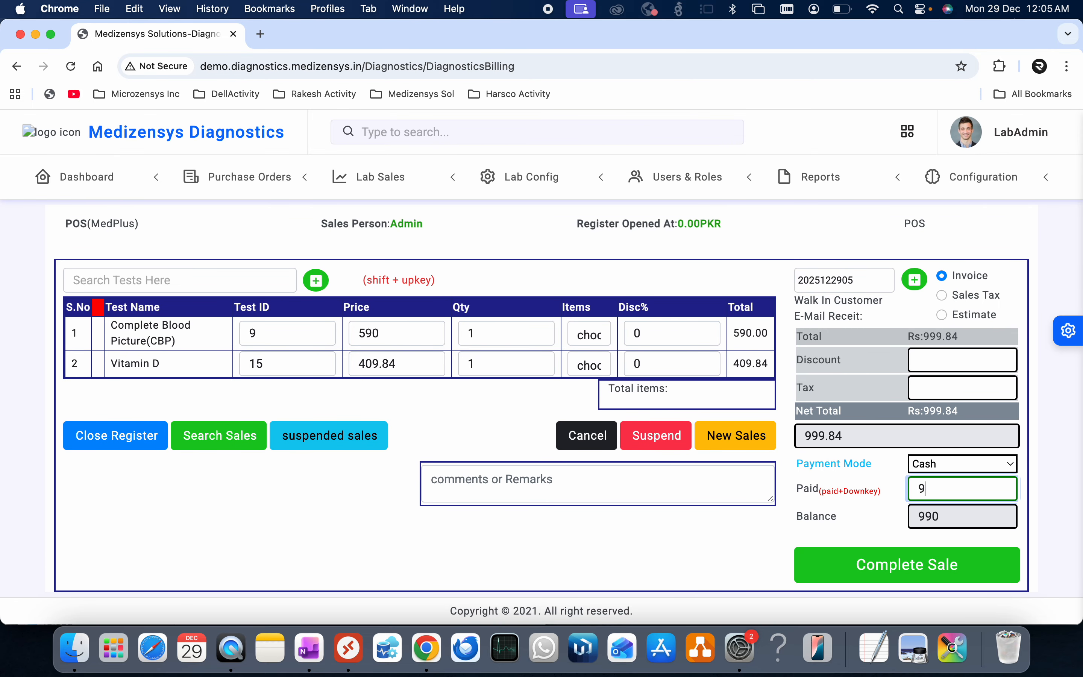
{"action": "type", "text": "99.84"}
{"action": "key", "text": "BackSpace"}
{"action": "key", "text": "BackSpace"}
{"action": "key", "text": "BackSpace"}
{"action": "key", "text": "BackSpace"}
{"action": "key", "text": "BackSpace"}
{"action": "key", "text": "BackSpace"}
{"action": "type", "text": "500"}
{"action": "left_click_drag", "start_coordinate": [950, 515], "coordinate": [894, 523]}
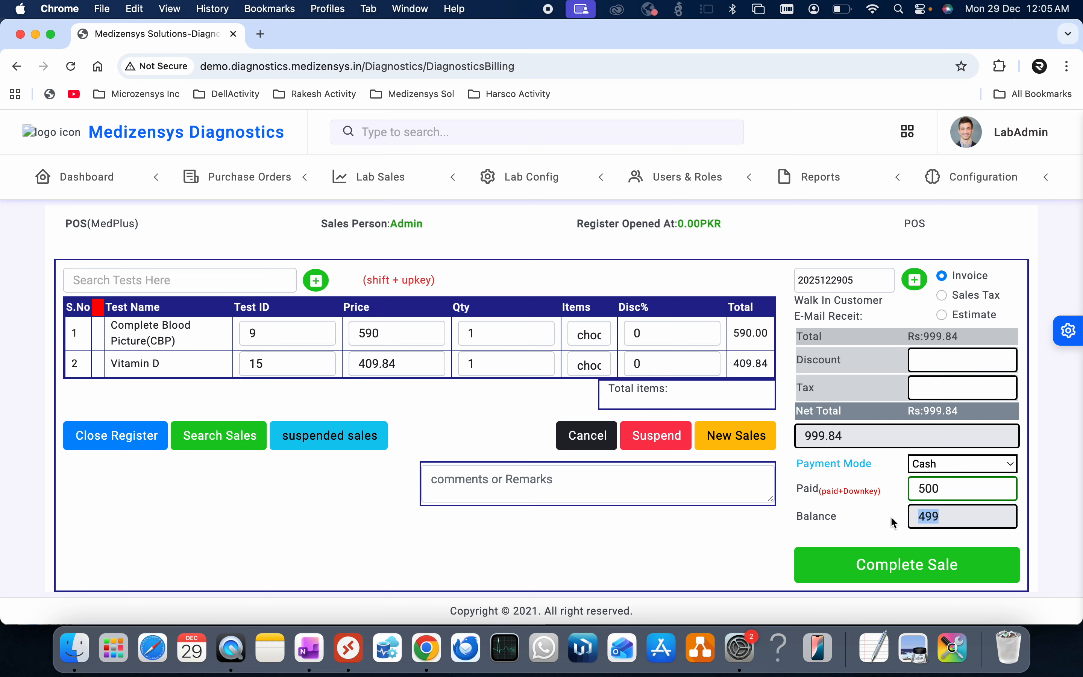
{"action": "left_click", "coordinate": [739, 549]}
{"action": "left_click", "coordinate": [925, 571]}
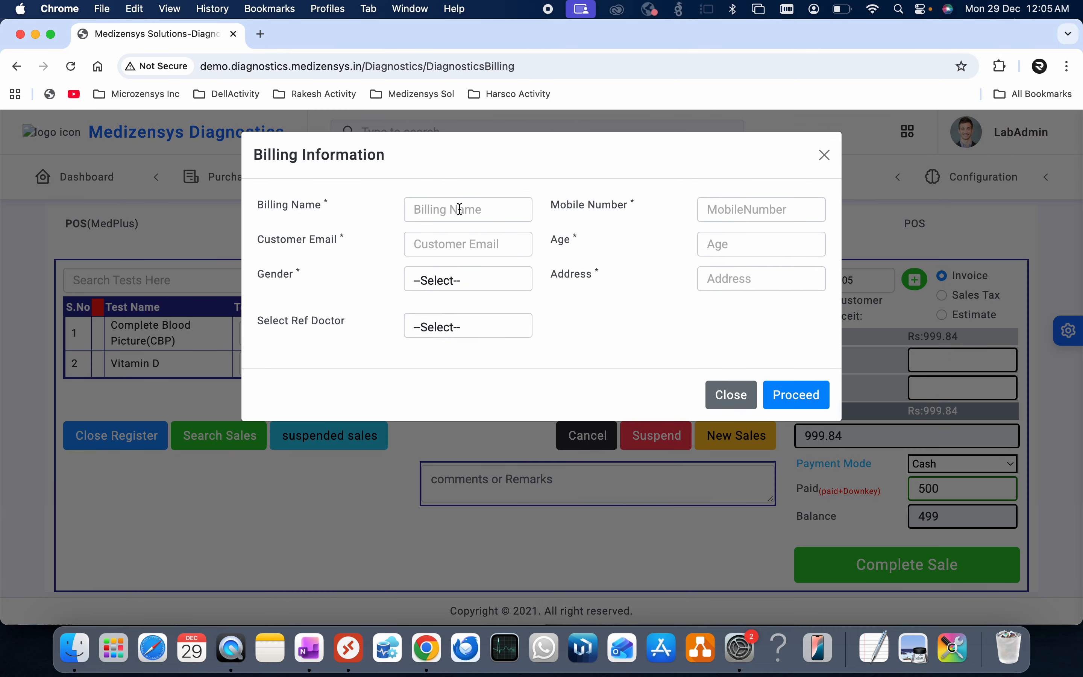
- Enter the customer's billing name, mobile number and e-mail address
{"action": "left_click", "coordinate": [460, 209]}
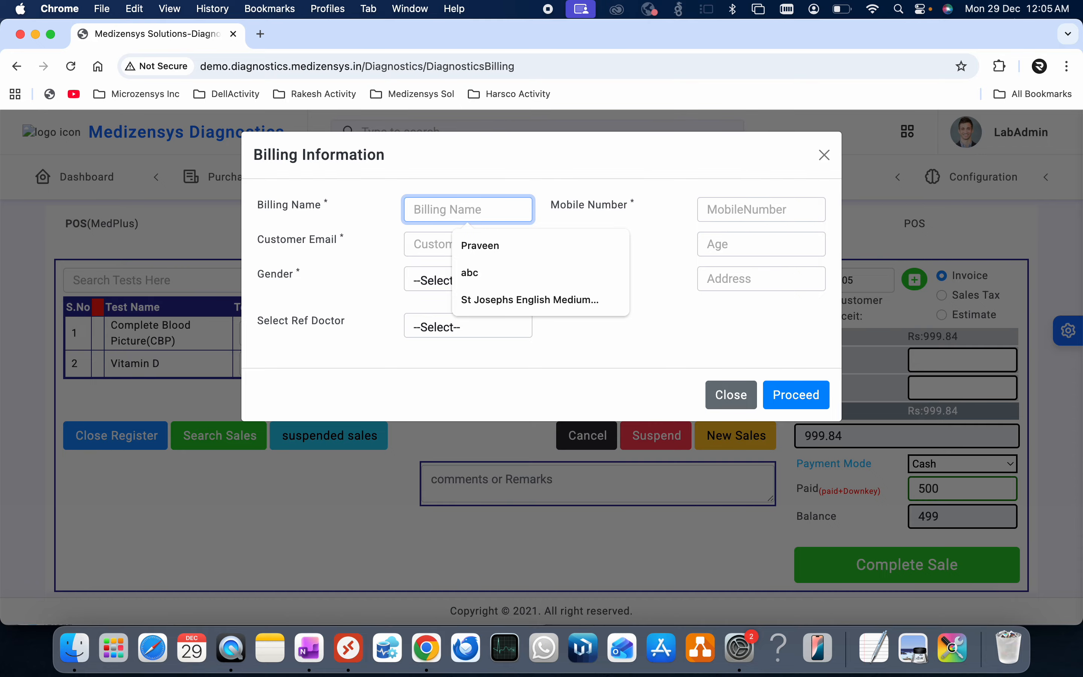
{"action": "type", "text": "Jo"}
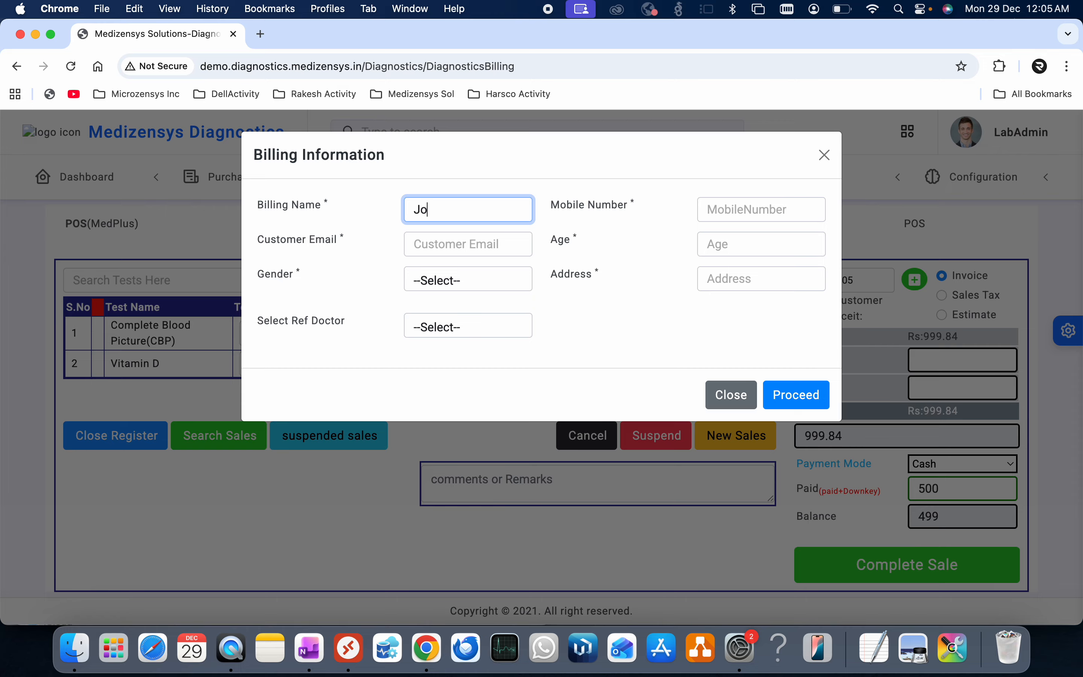
{"action": "type", "text": "seph"}
{"action": "left_click", "coordinate": [747, 214]}
{"action": "type", "text": "987654321"}
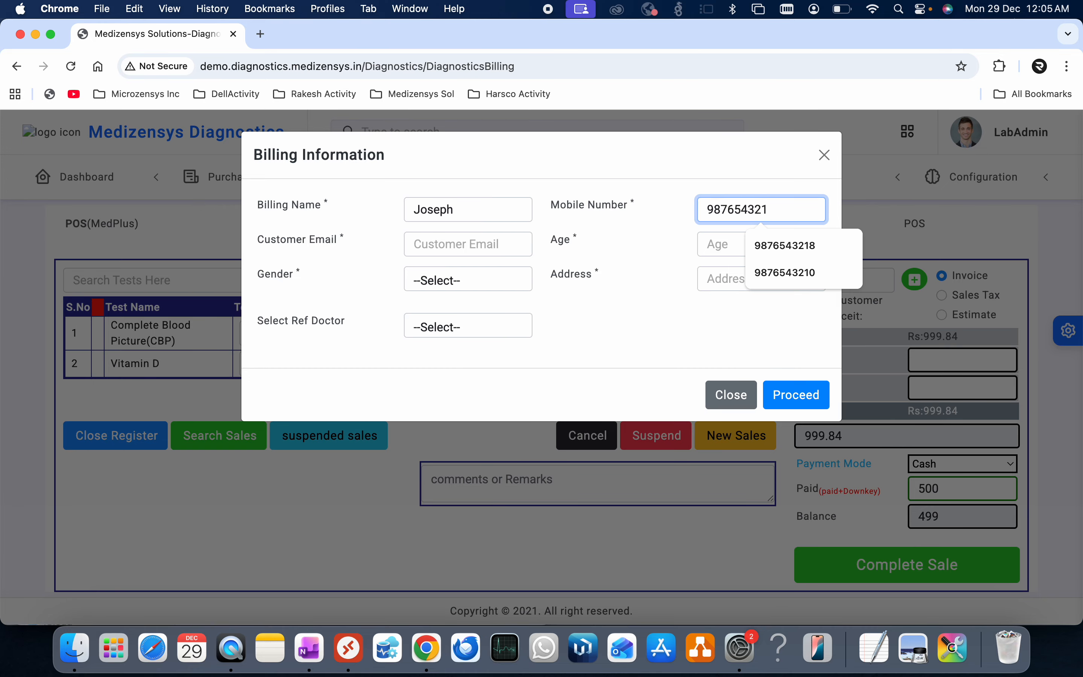
{"action": "type", "text": "0"}
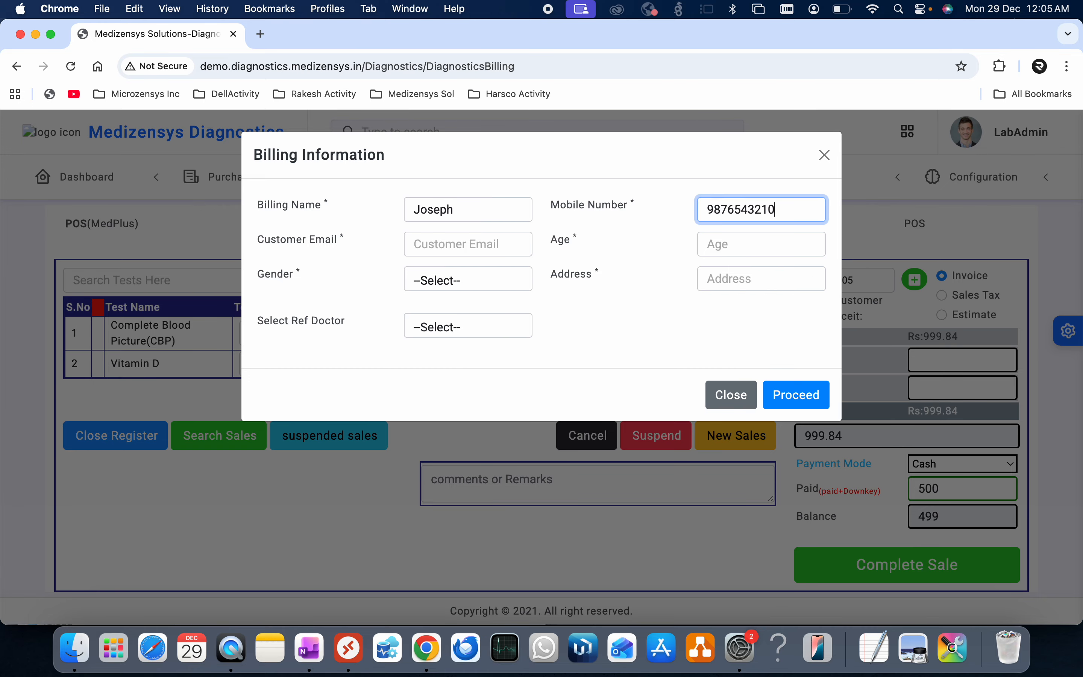
{"action": "left_click", "coordinate": [452, 252]}
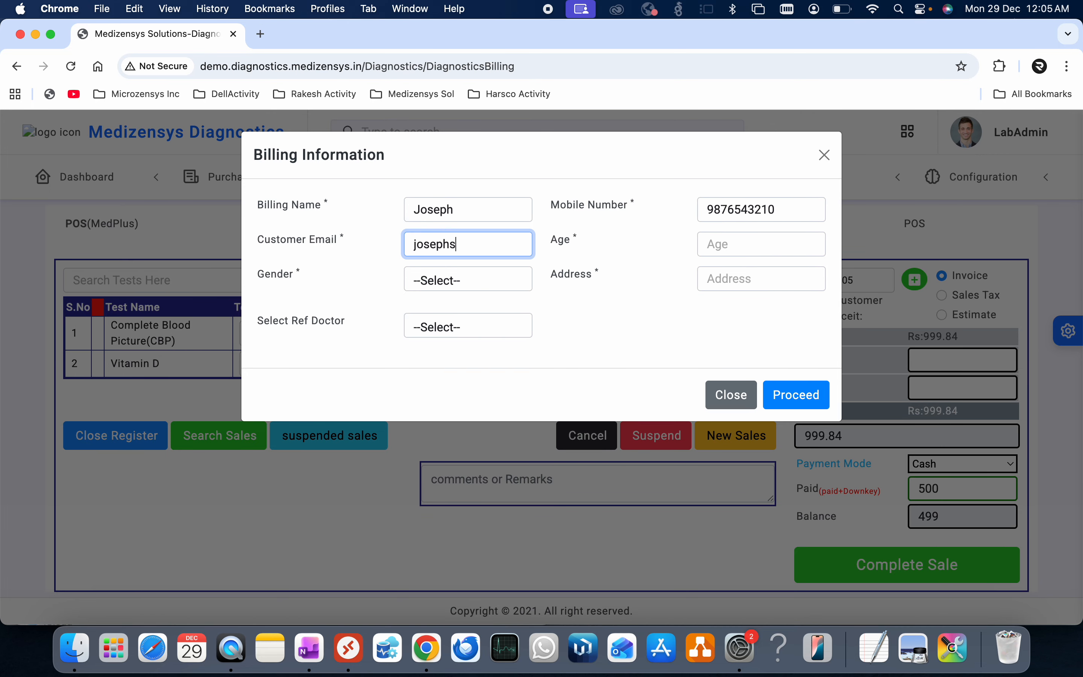
{"action": "left_click", "coordinate": [467, 212]}
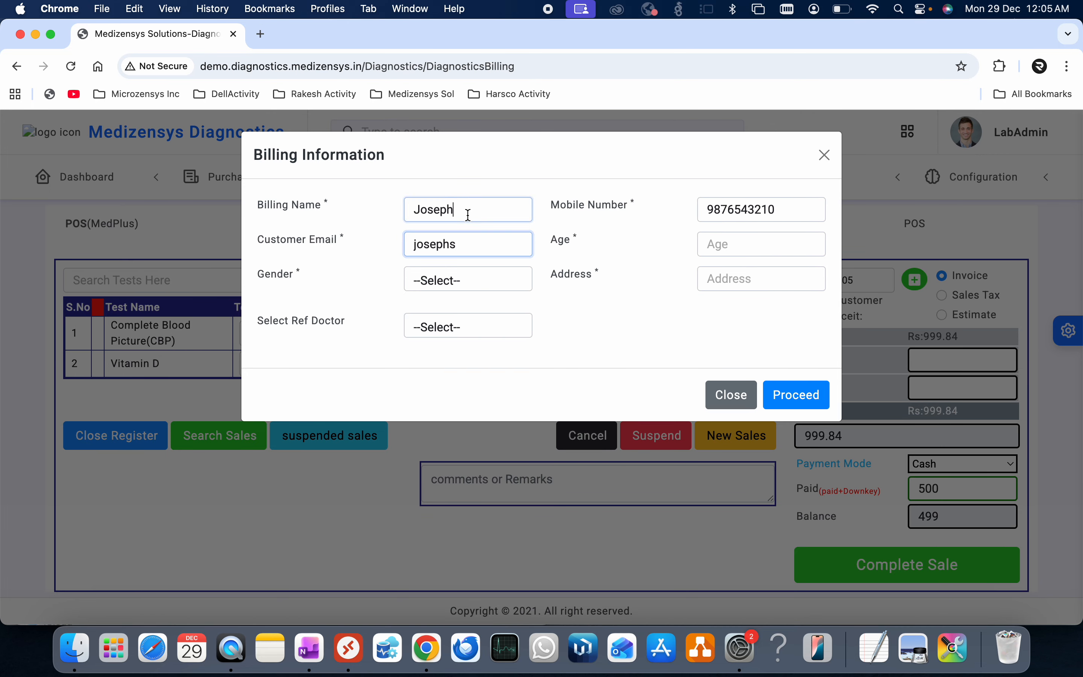
{"action": "left_click", "coordinate": [464, 242]}
{"action": "key", "text": "BackSpace"}
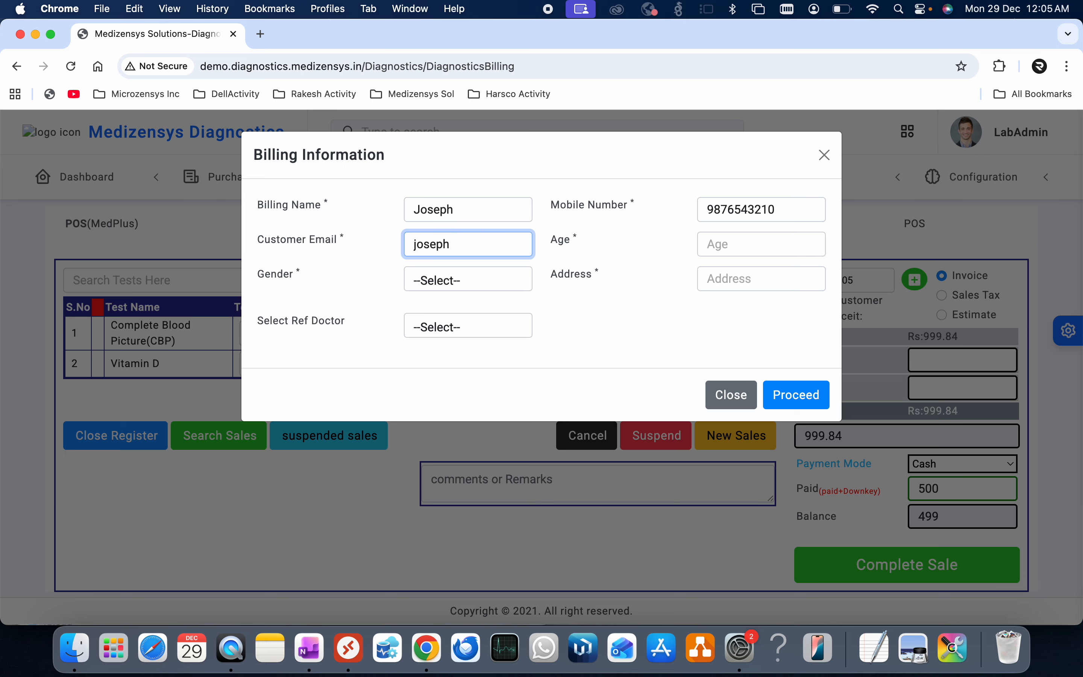
{"action": "type", "text": "@gmail.com"}
- Set the customer's age to 44, gender to Male, and fill in the address
{"action": "left_click", "coordinate": [723, 246]}
{"action": "type", "text": "44"}
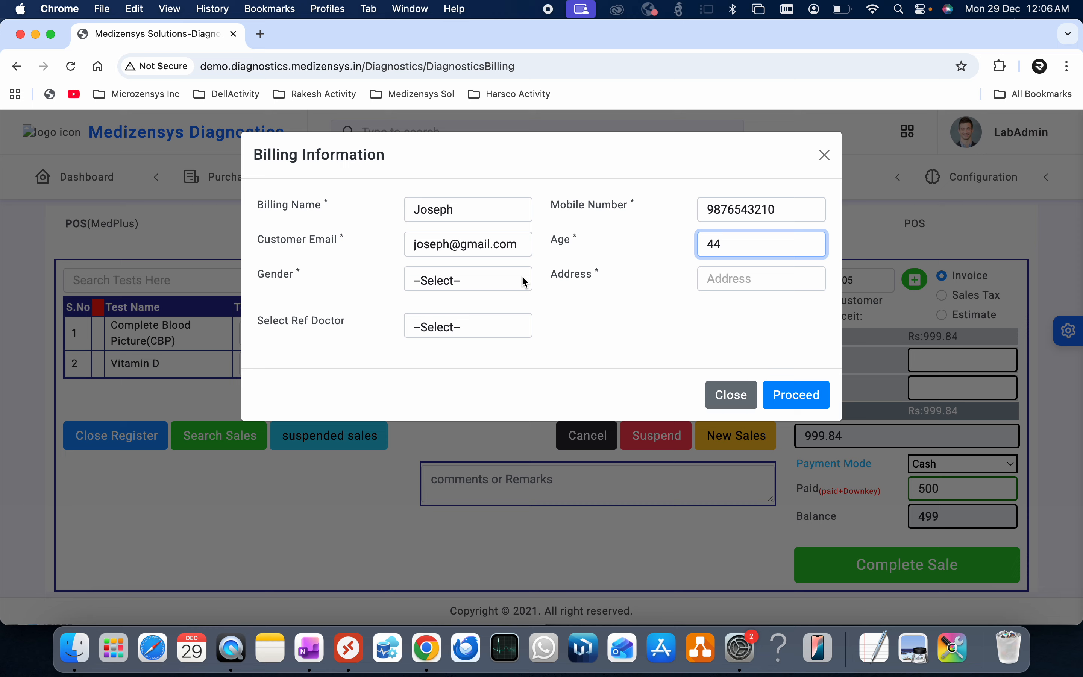
{"action": "left_click", "coordinate": [494, 284]}
{"action": "left_click", "coordinate": [466, 299]}
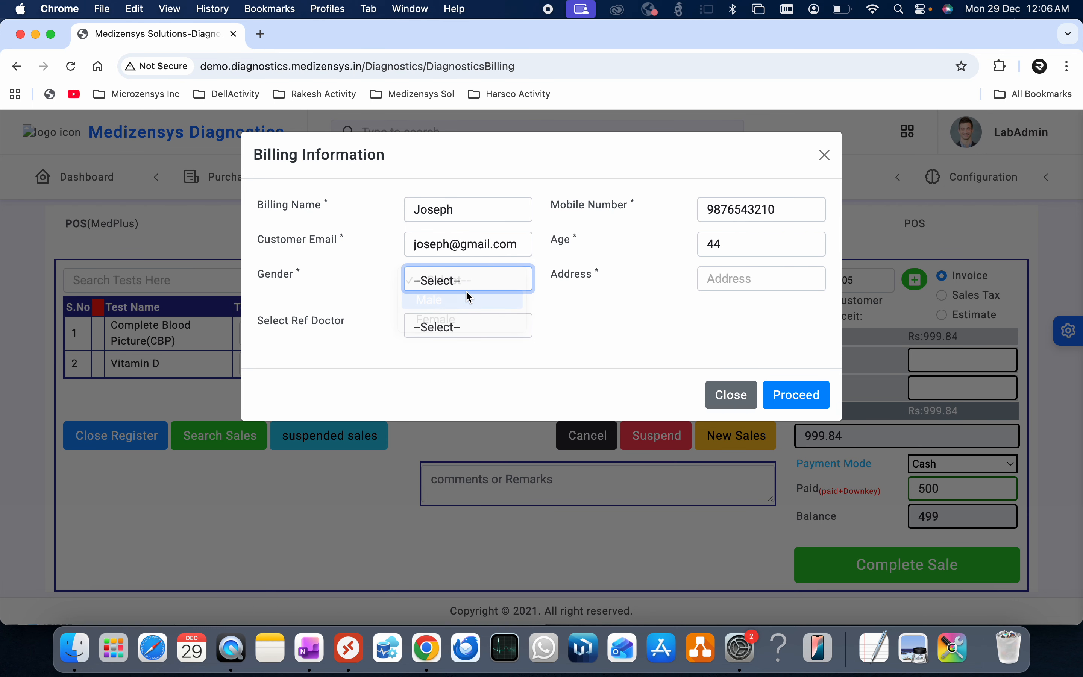
{"action": "left_click", "coordinate": [725, 279]}
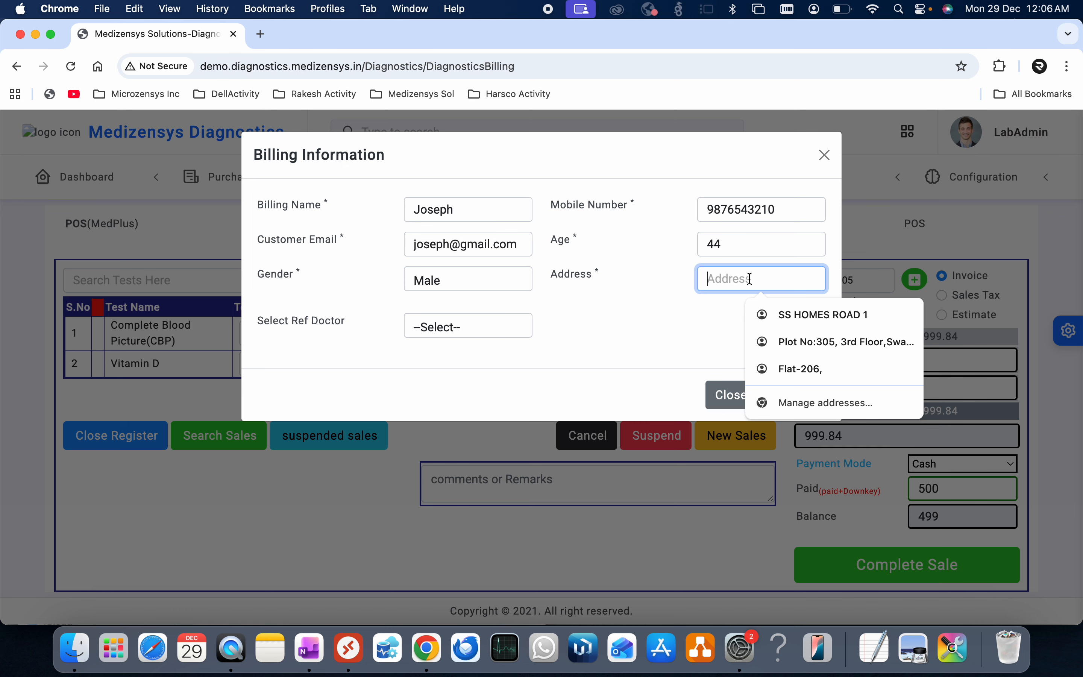
{"action": "type", "text": "Hyderbad"}
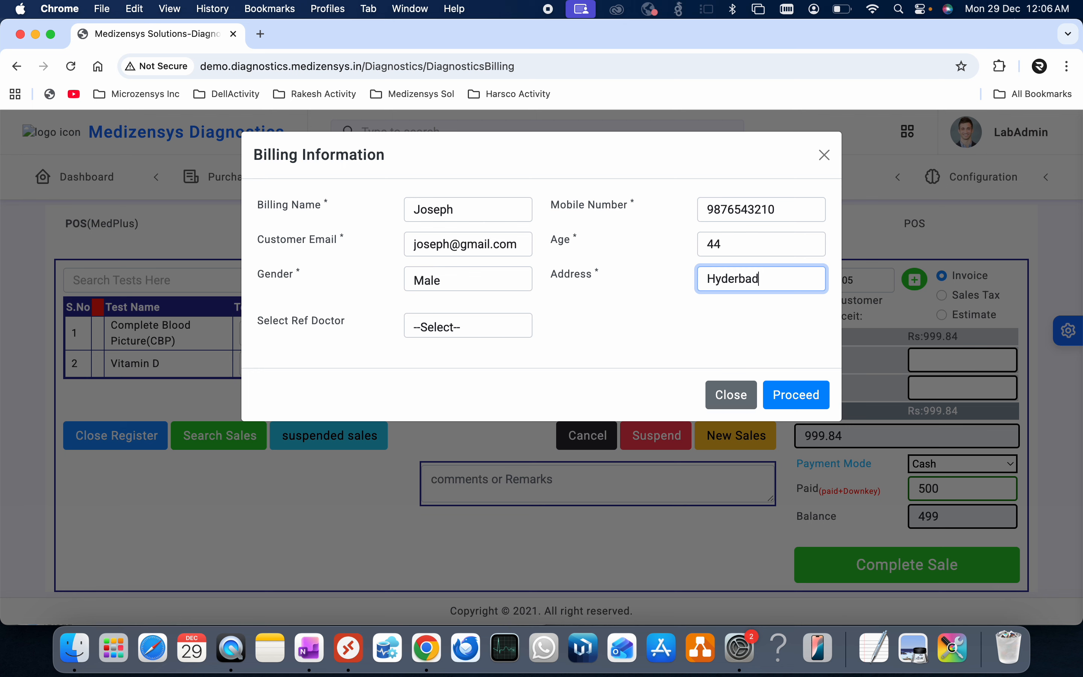
{"action": "left_click", "coordinate": [740, 279]}
{"action": "type", "text": "a"}
- Choose the referring doctor and submit the billing details
{"action": "left_click", "coordinate": [470, 327]}
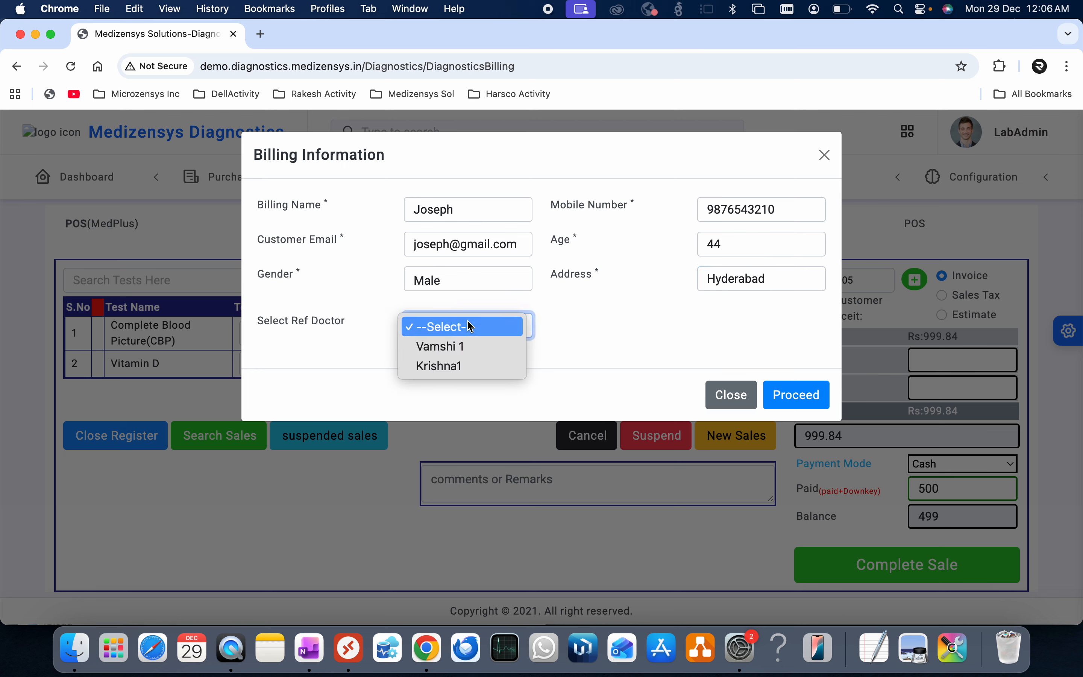
{"action": "left_click", "coordinate": [454, 348]}
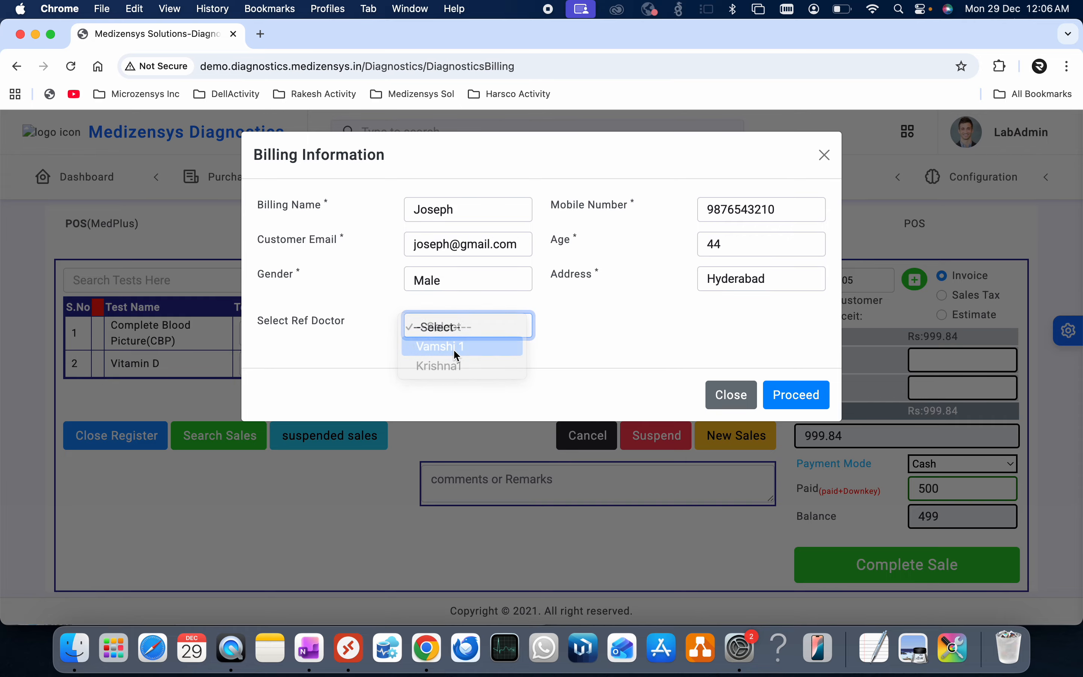
{"action": "left_click", "coordinate": [802, 402]}
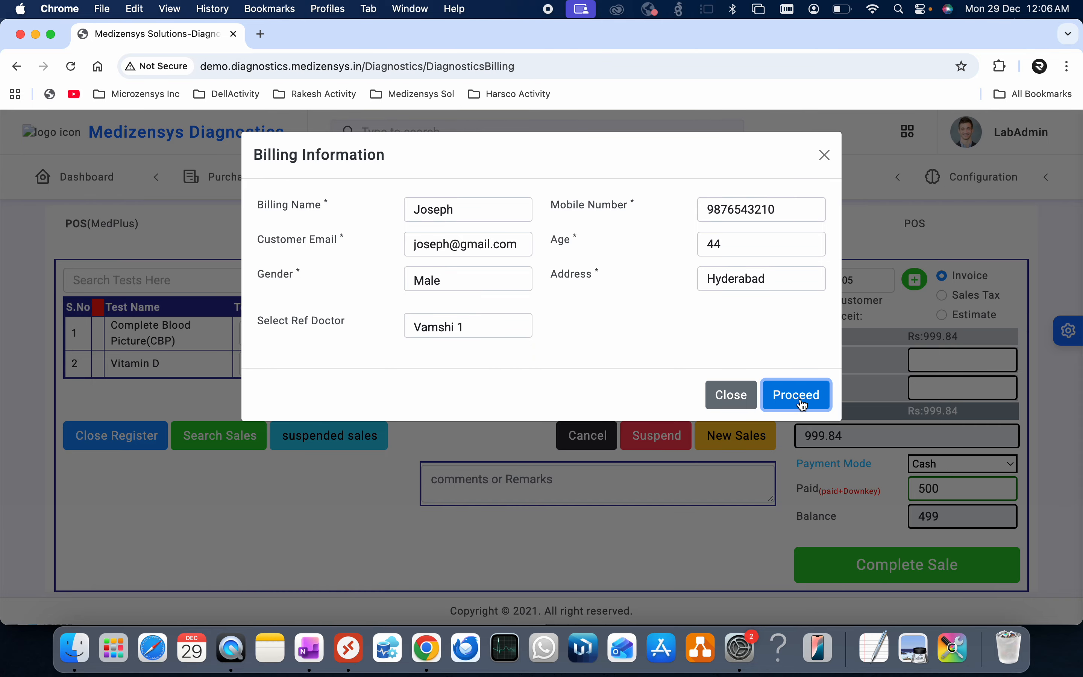
{"action": "left_click", "coordinate": [732, 395]}
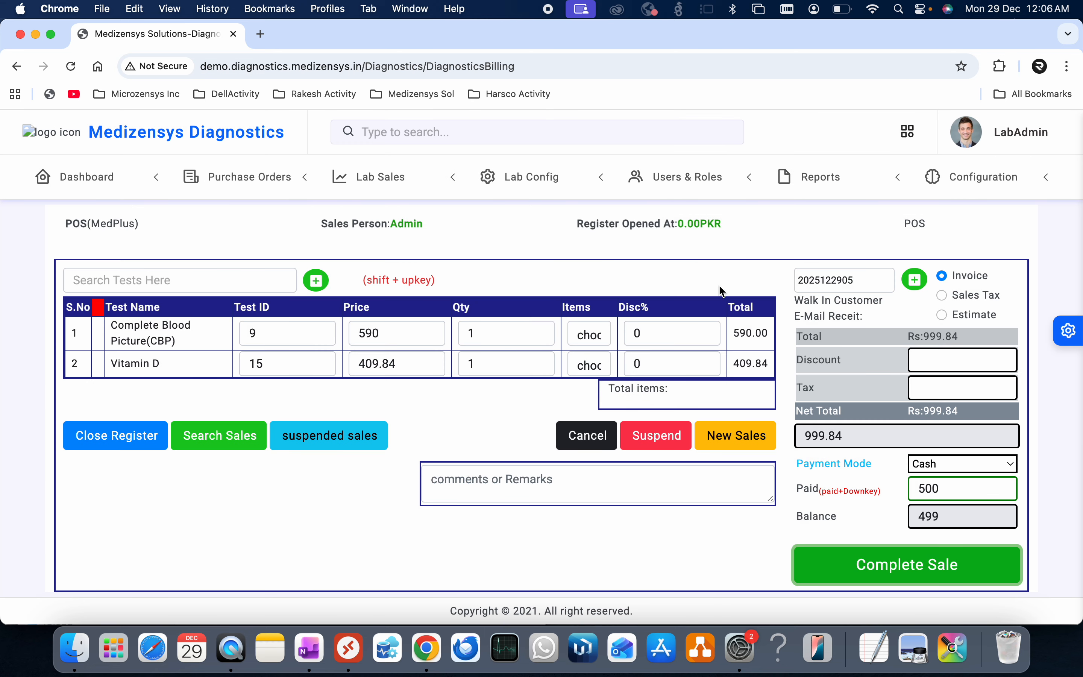
- Open Total Orders and filter the list by the patient's name
{"action": "left_click", "coordinate": [380, 177]}
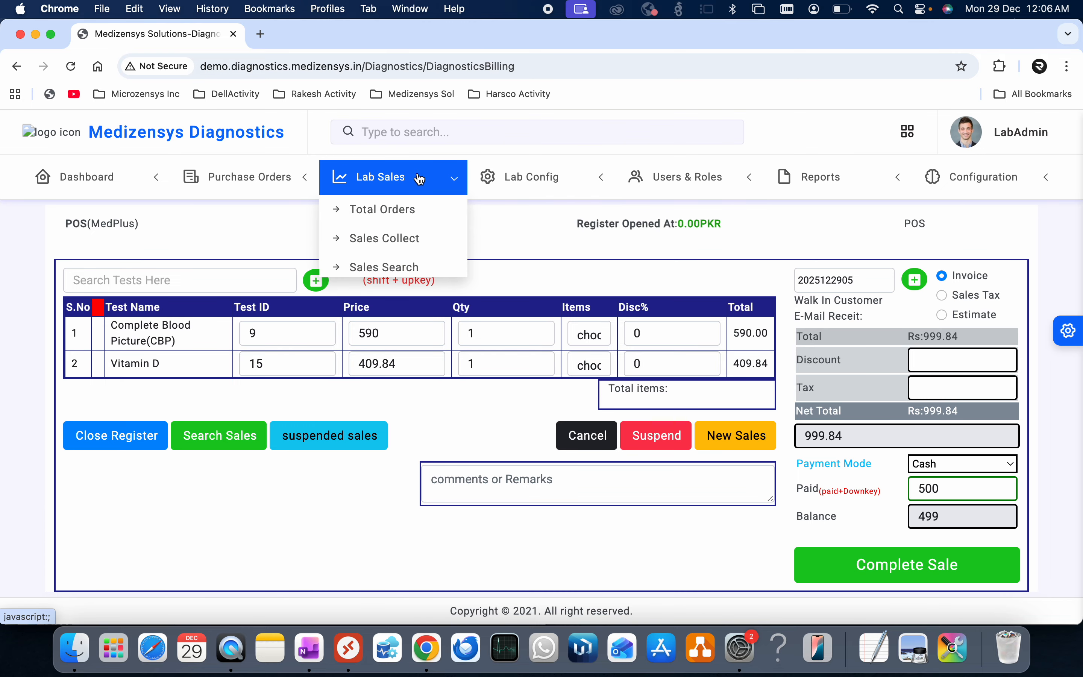
{"action": "left_click", "coordinate": [407, 218]}
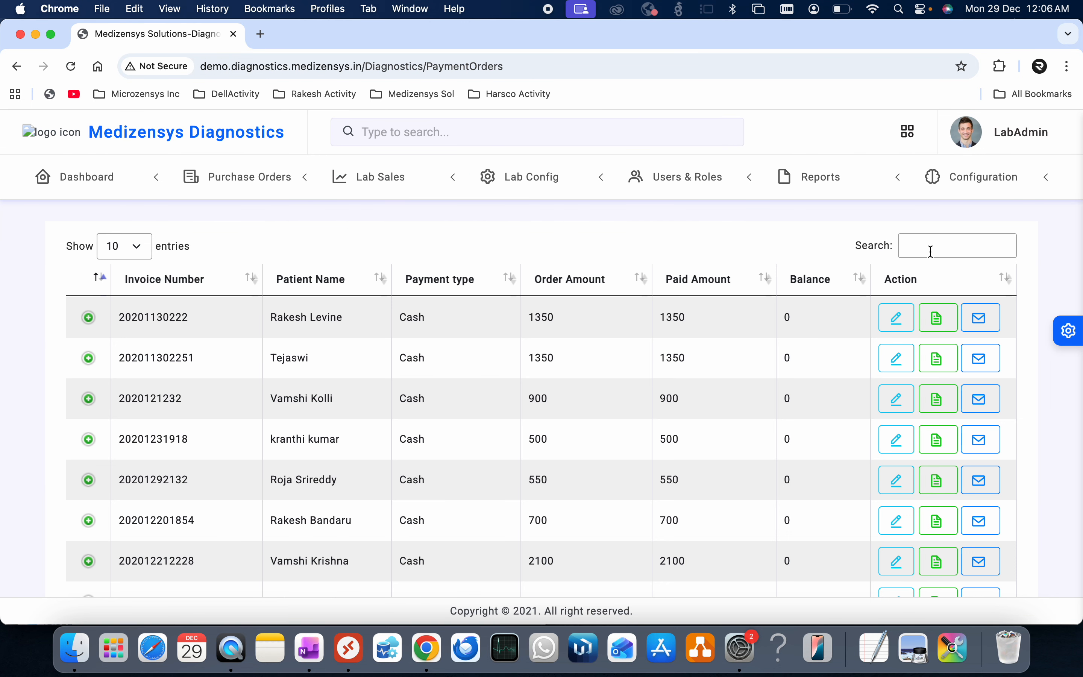
{"action": "left_click", "coordinate": [930, 251]}
{"action": "type", "text": "jos"}
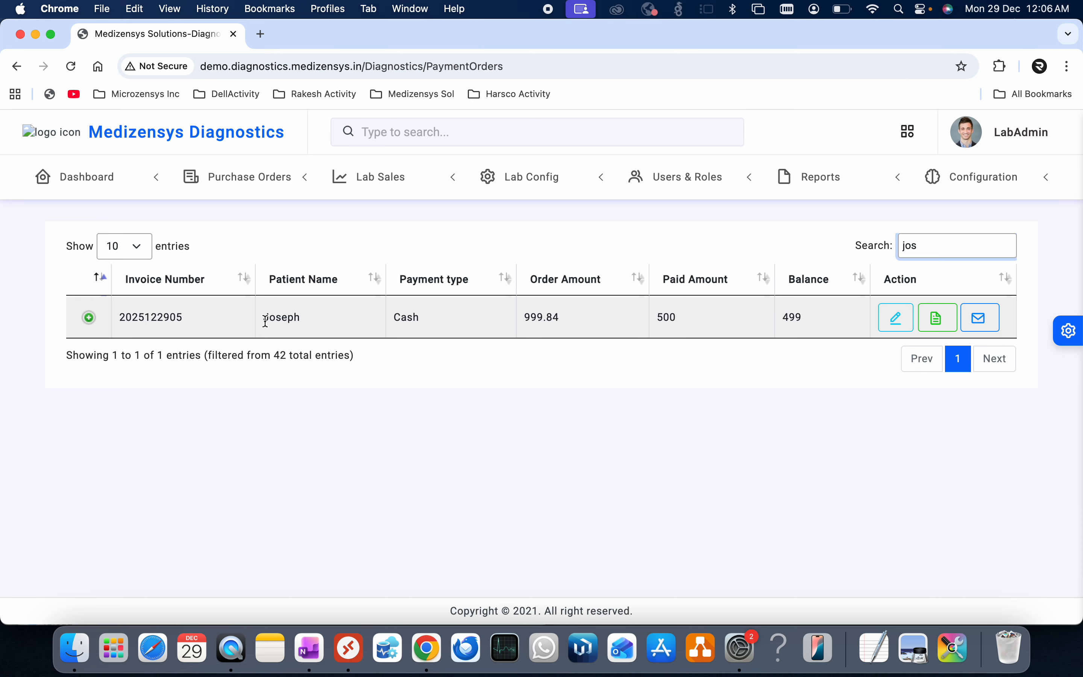
- Check the invoice's patient name, 999.84 order amount and 500 paid
{"action": "left_click_drag", "start_coordinate": [264, 317], "coordinate": [295, 320]}
{"action": "left_click", "coordinate": [556, 438]}
{"action": "left_click_drag", "start_coordinate": [527, 319], "coordinate": [566, 318]}
{"action": "left_click_drag", "start_coordinate": [663, 316], "coordinate": [679, 316]}
{"action": "left_click", "coordinate": [751, 371]}
{"action": "left_click", "coordinate": [767, 406]}
{"action": "left_click", "coordinate": [937, 318]}
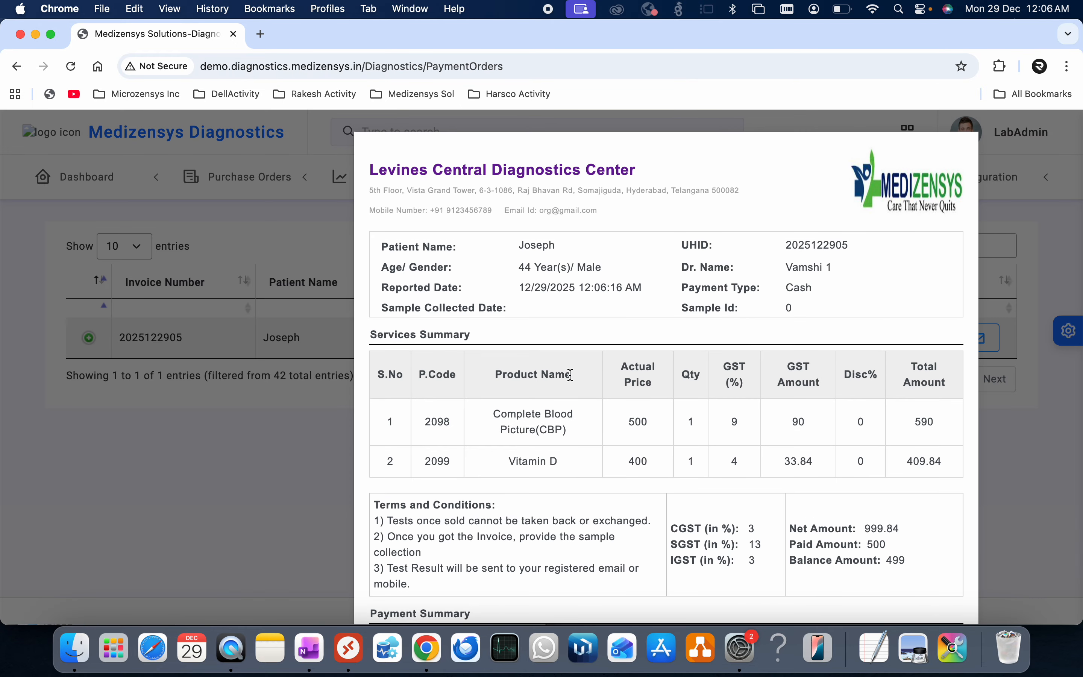
{"action": "scroll", "coordinate": [570, 374], "scroll_direction": "down", "scroll_amount": 3}
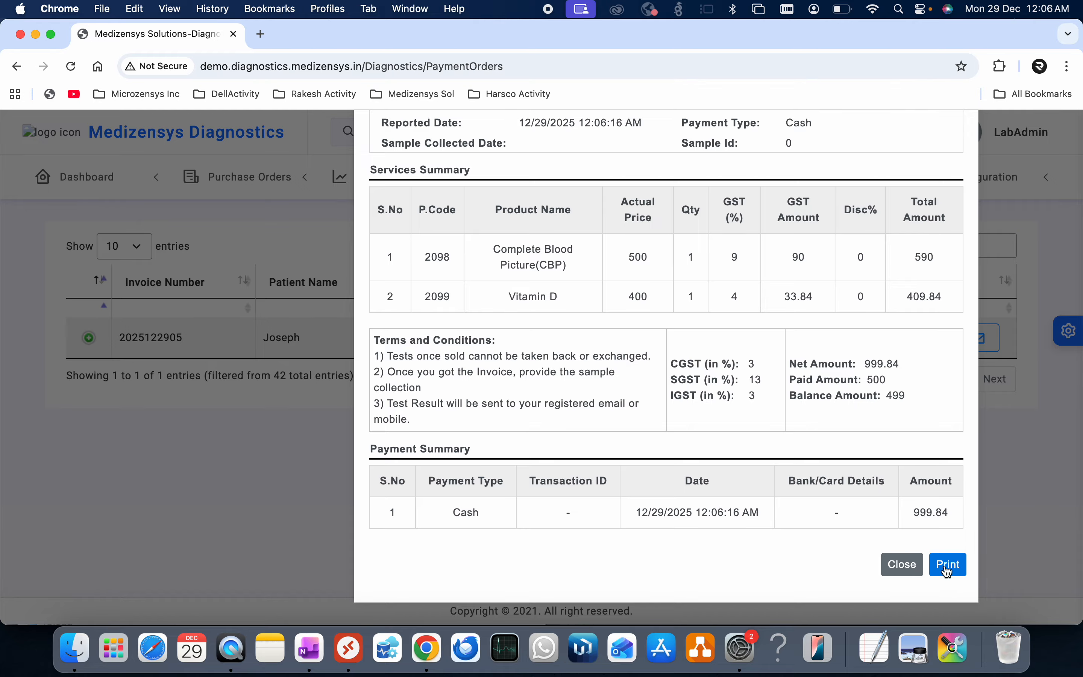
{"action": "left_click", "coordinate": [947, 564]}
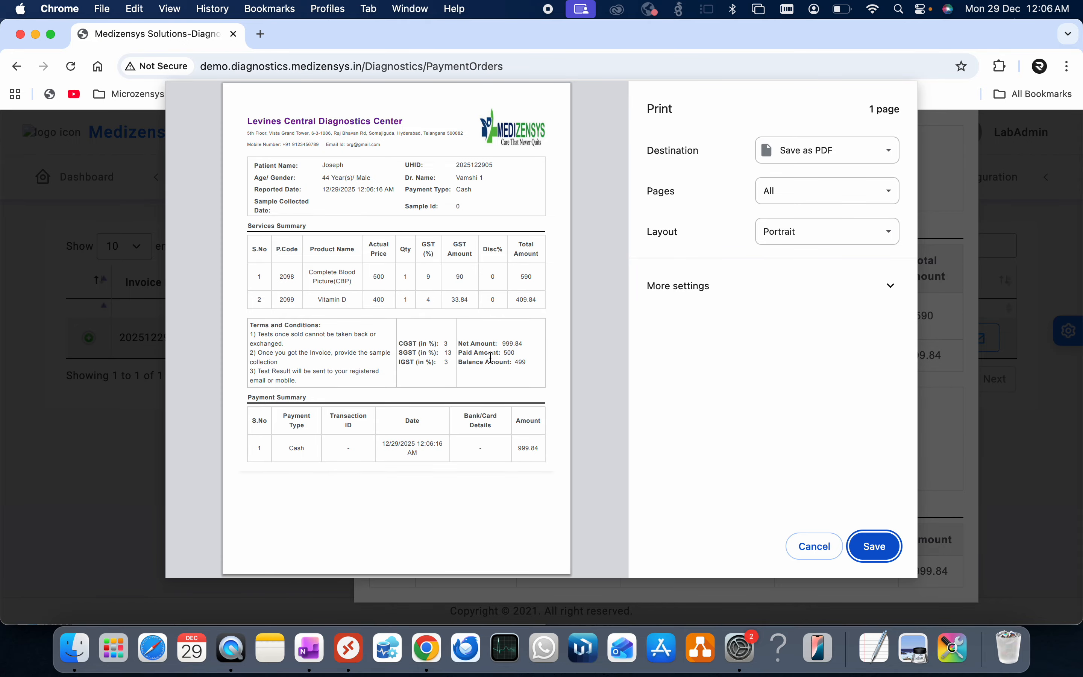
{"action": "left_click", "coordinate": [825, 555]}
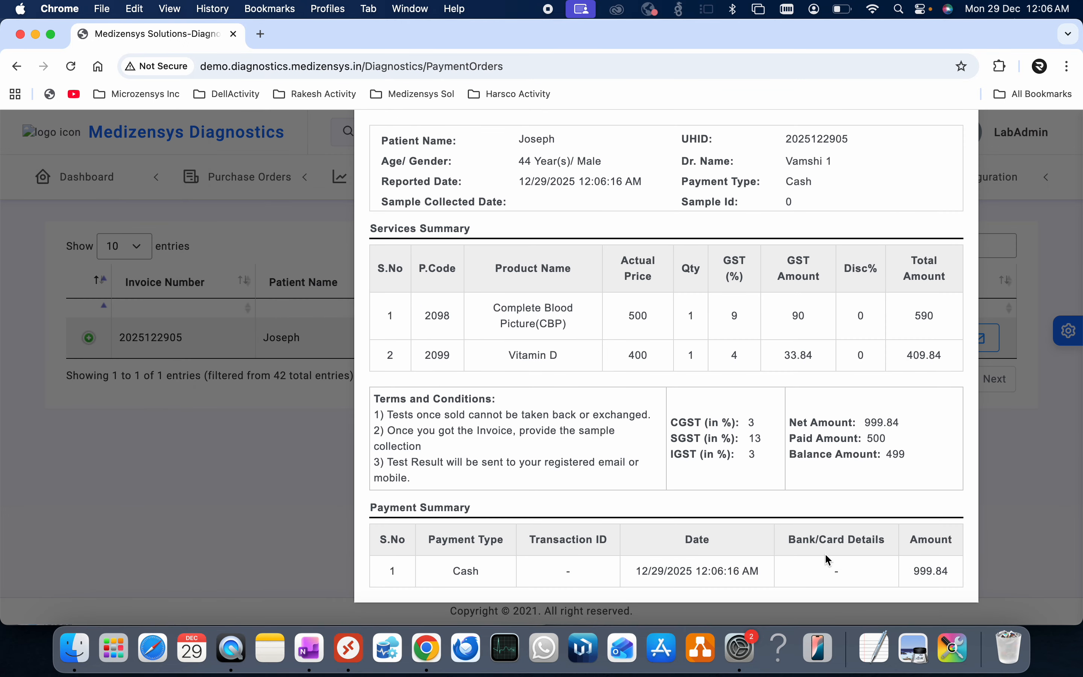
{"action": "left_click", "coordinate": [324, 460]}
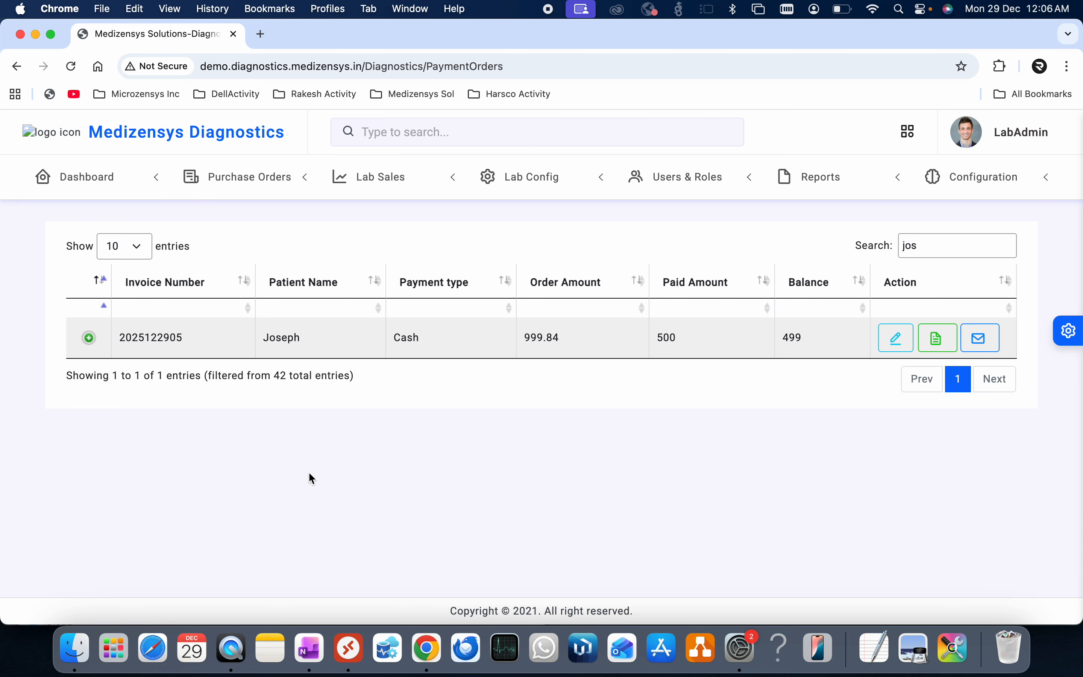
- Open the main dashboard and review its charts and past-week revenue figure
{"action": "left_click", "coordinate": [87, 176]}
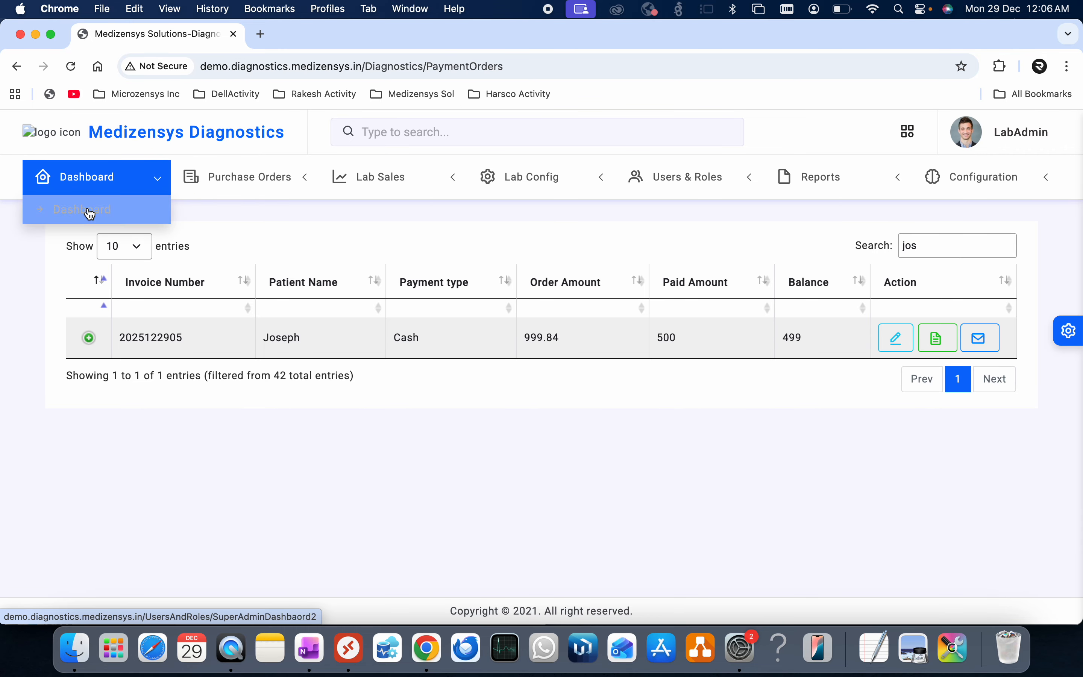
{"action": "left_click", "coordinate": [90, 211]}
{"action": "scroll", "coordinate": [556, 430], "scroll_direction": "down", "scroll_amount": 5}
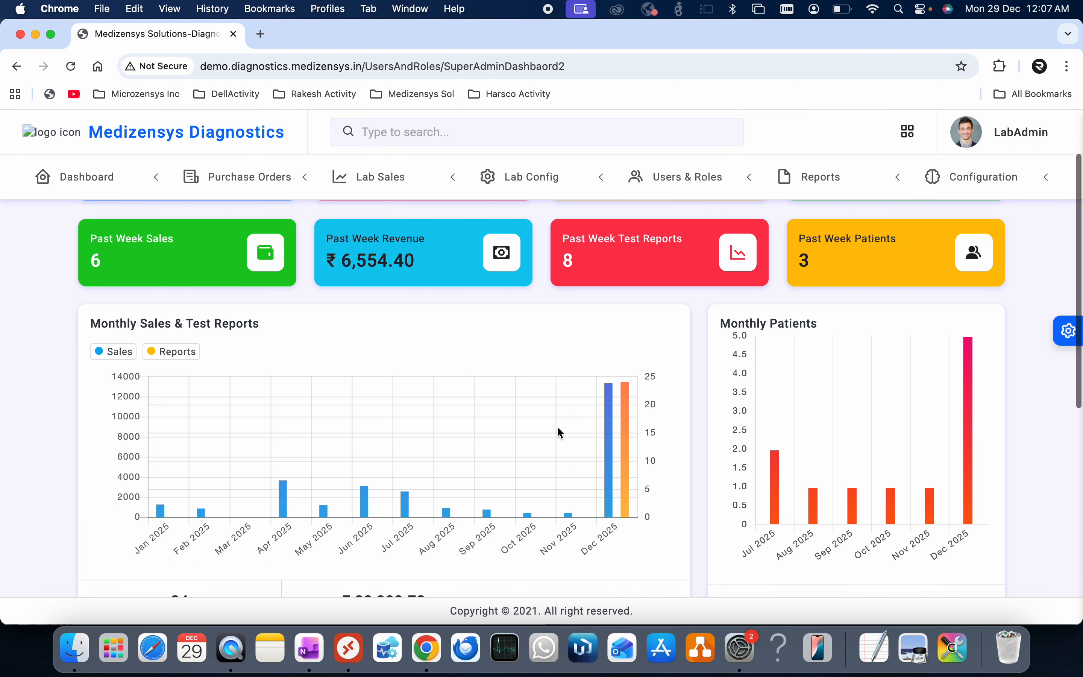
{"action": "scroll", "coordinate": [615, 447], "scroll_direction": "down", "scroll_amount": 4}
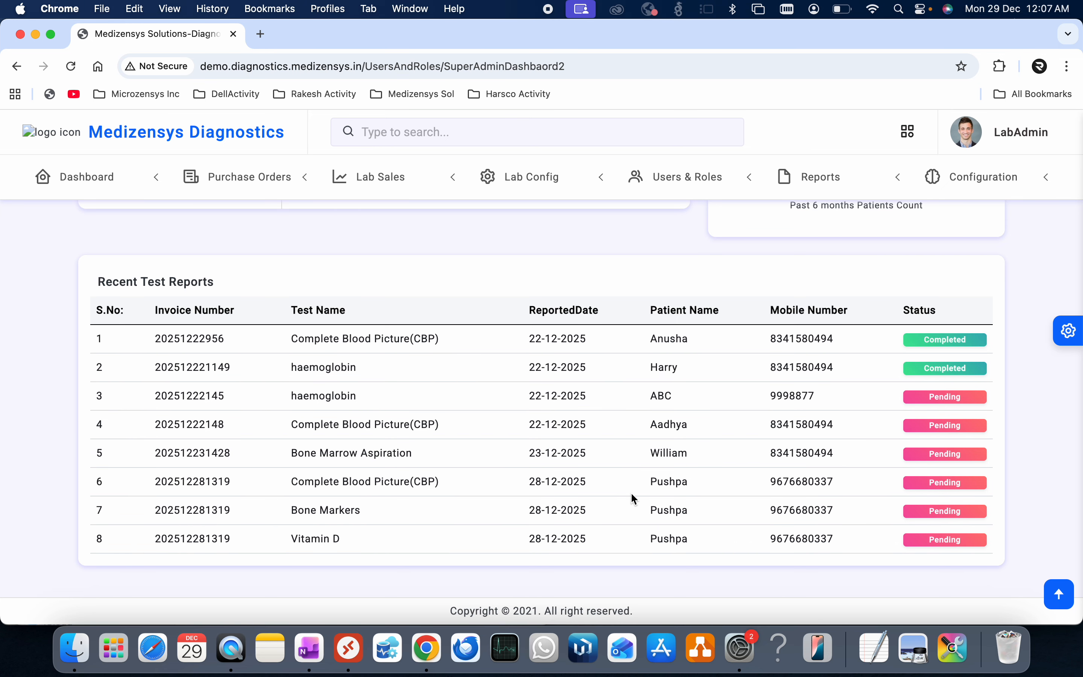
{"action": "scroll", "coordinate": [631, 494], "scroll_direction": "up", "scroll_amount": 5}
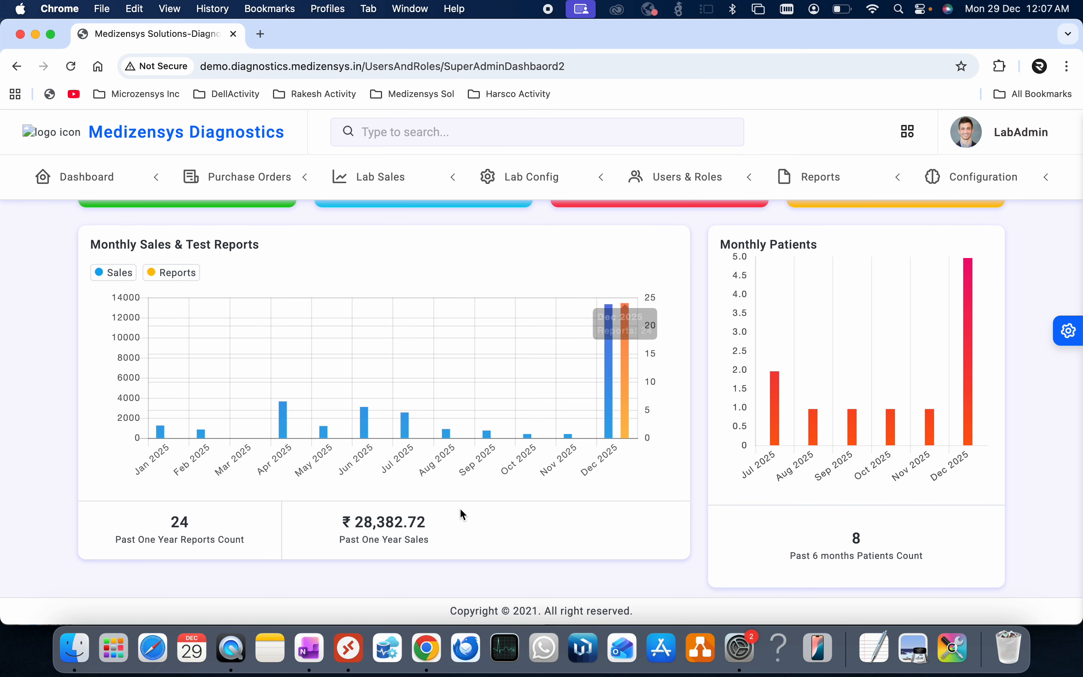
{"action": "scroll", "coordinate": [520, 519], "scroll_direction": "up", "scroll_amount": 4}
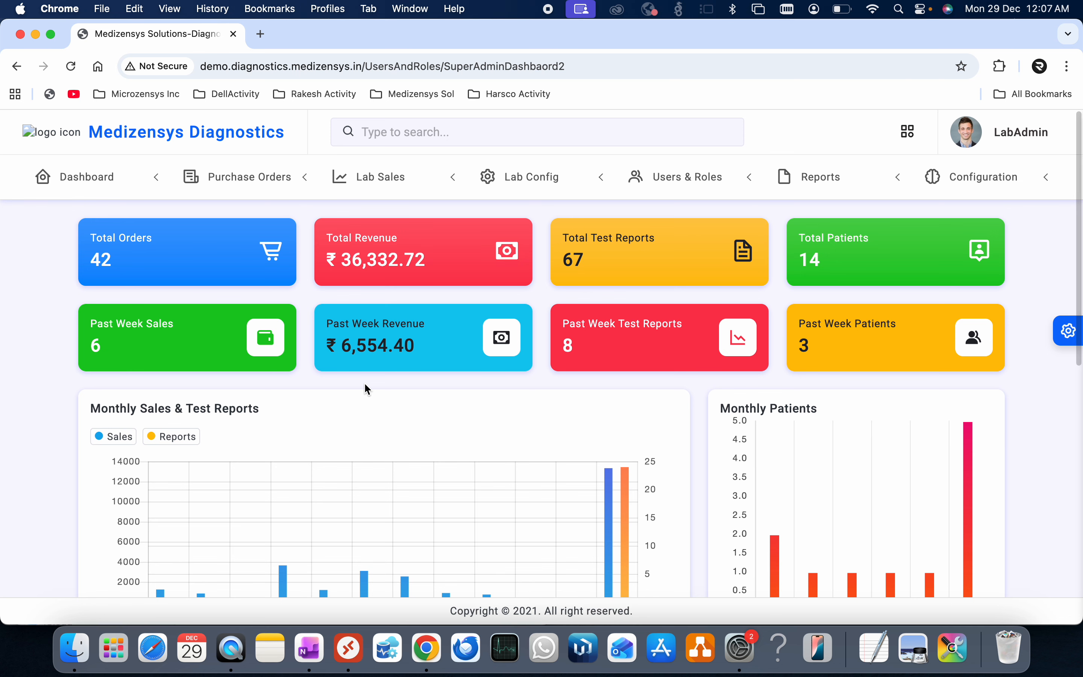
{"action": "left_click_drag", "start_coordinate": [352, 346], "coordinate": [425, 350]}
{"action": "left_click", "coordinate": [495, 392]}
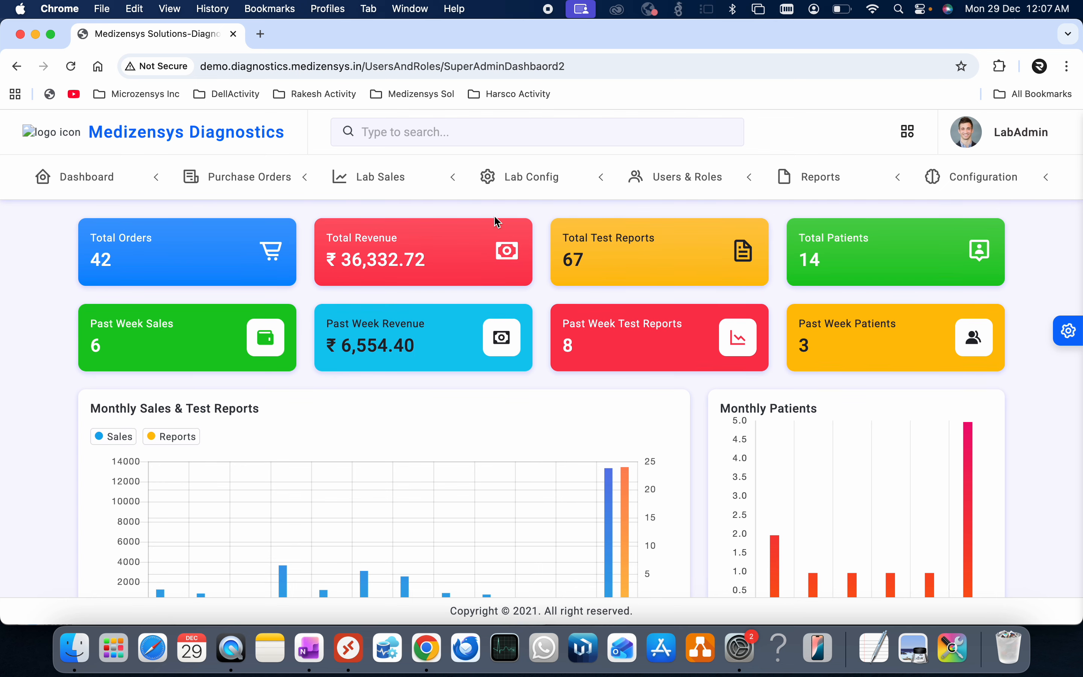
{"action": "left_click", "coordinate": [400, 193]}
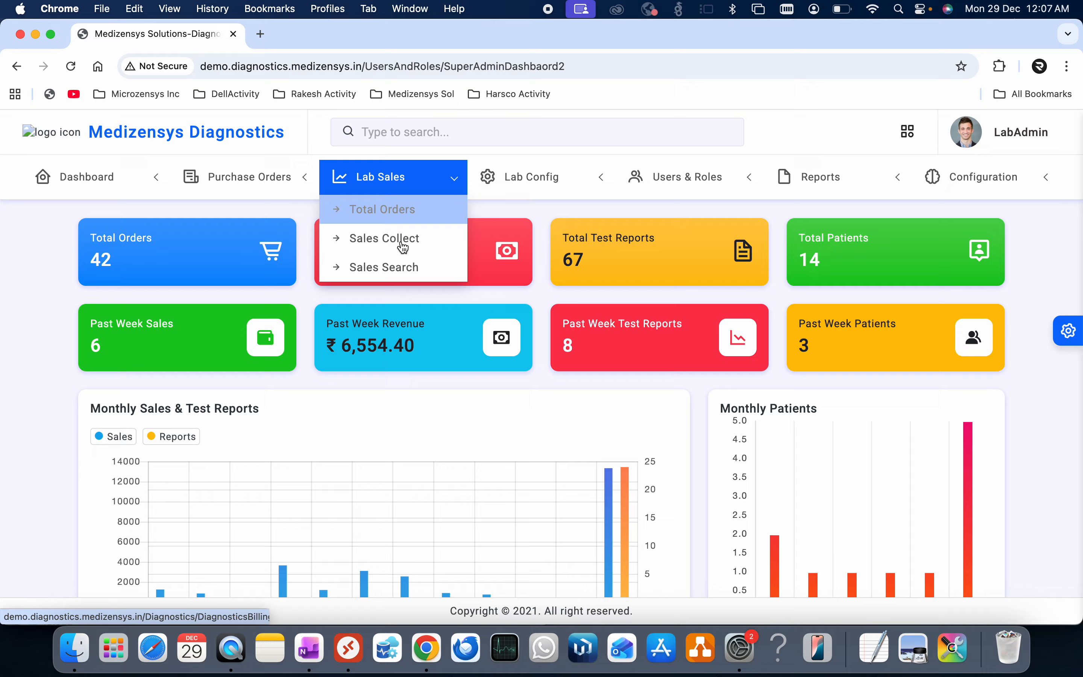
- Search sales by the customer's mobile number, listing 4 invoices including the 999.84 order
{"action": "left_click", "coordinate": [401, 214]}
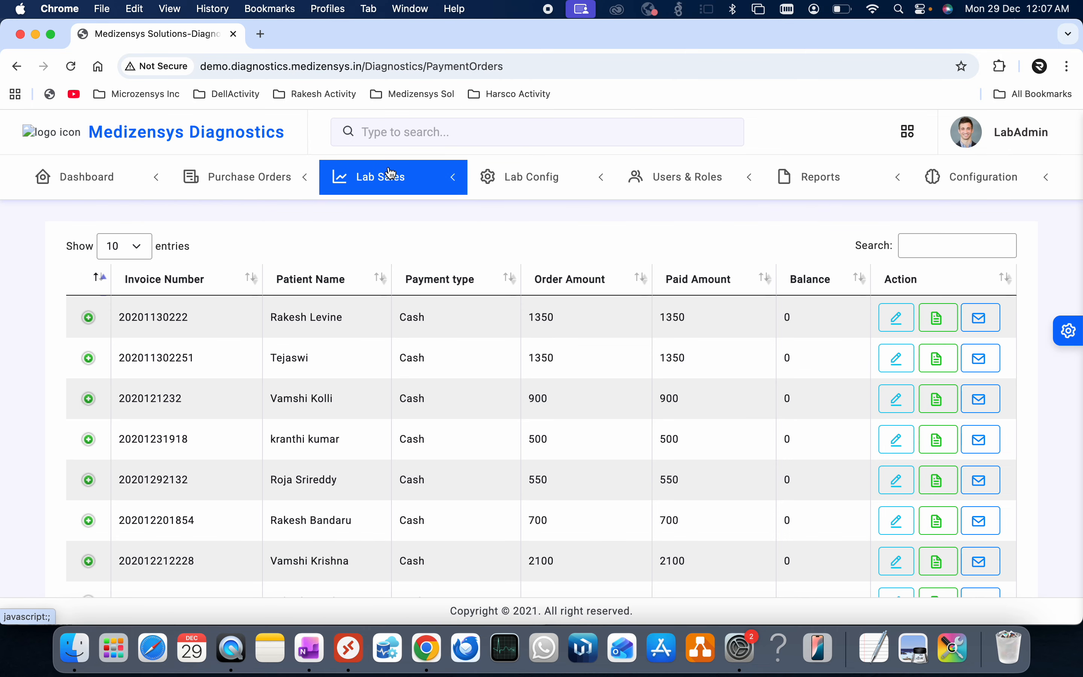
{"action": "left_click", "coordinate": [391, 177]}
{"action": "left_click", "coordinate": [395, 267]}
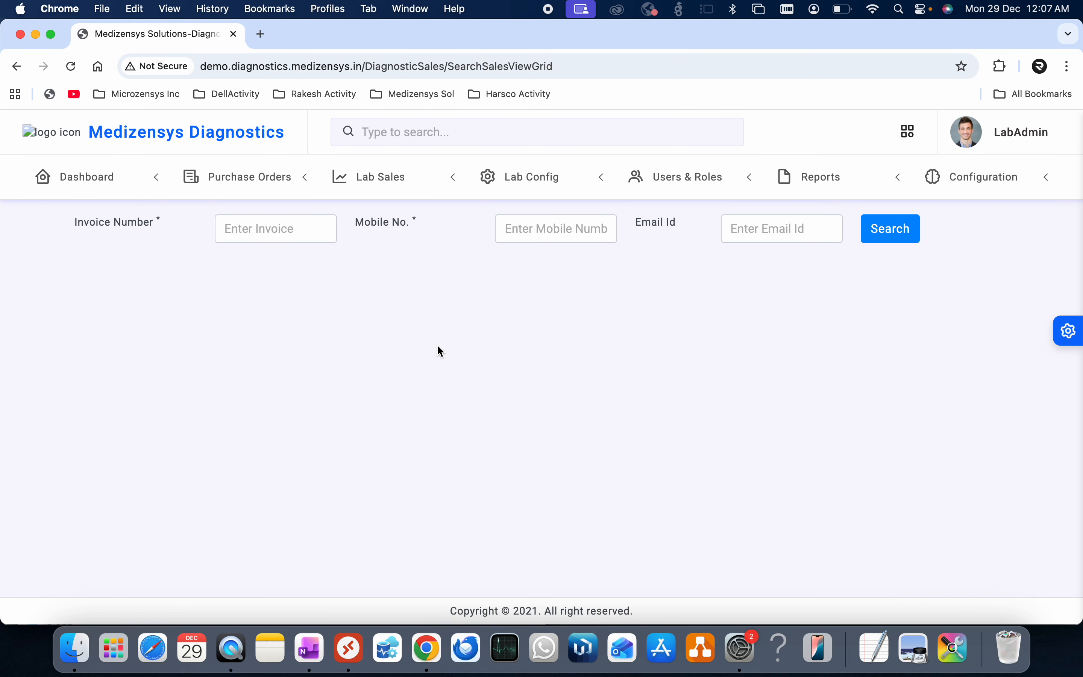
{"action": "left_click", "coordinate": [527, 235]}
{"action": "type", "text": "987"}
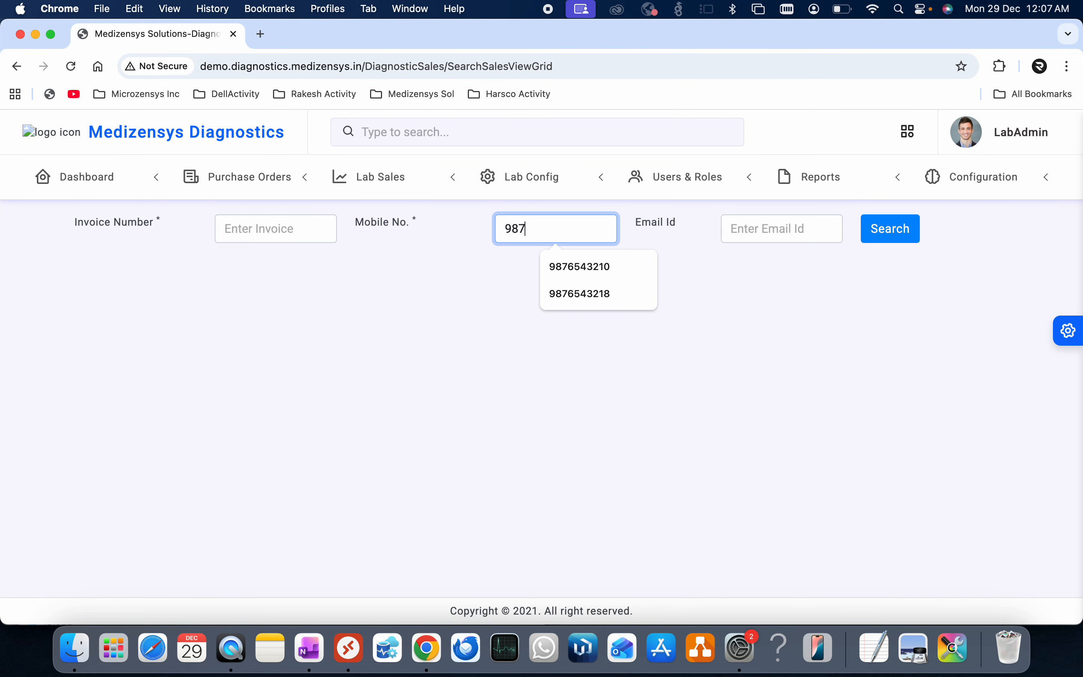
{"action": "type", "text": "6543210"}
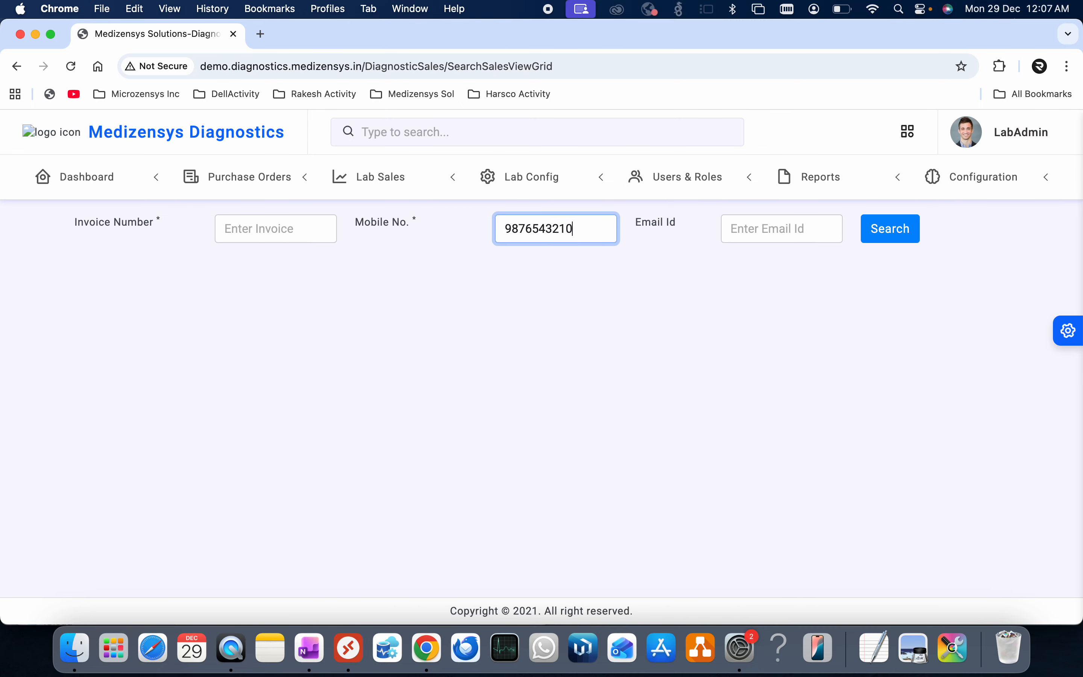
{"action": "left_click", "coordinate": [899, 230]}
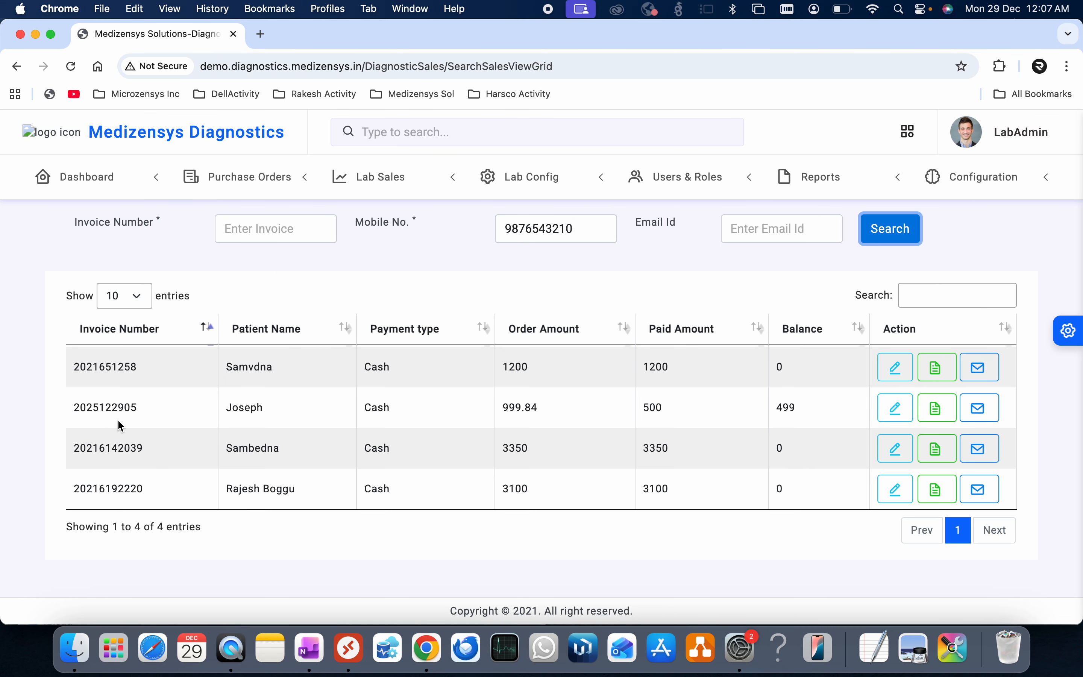
{"action": "left_click_drag", "start_coordinate": [137, 412], "coordinate": [61, 411]}
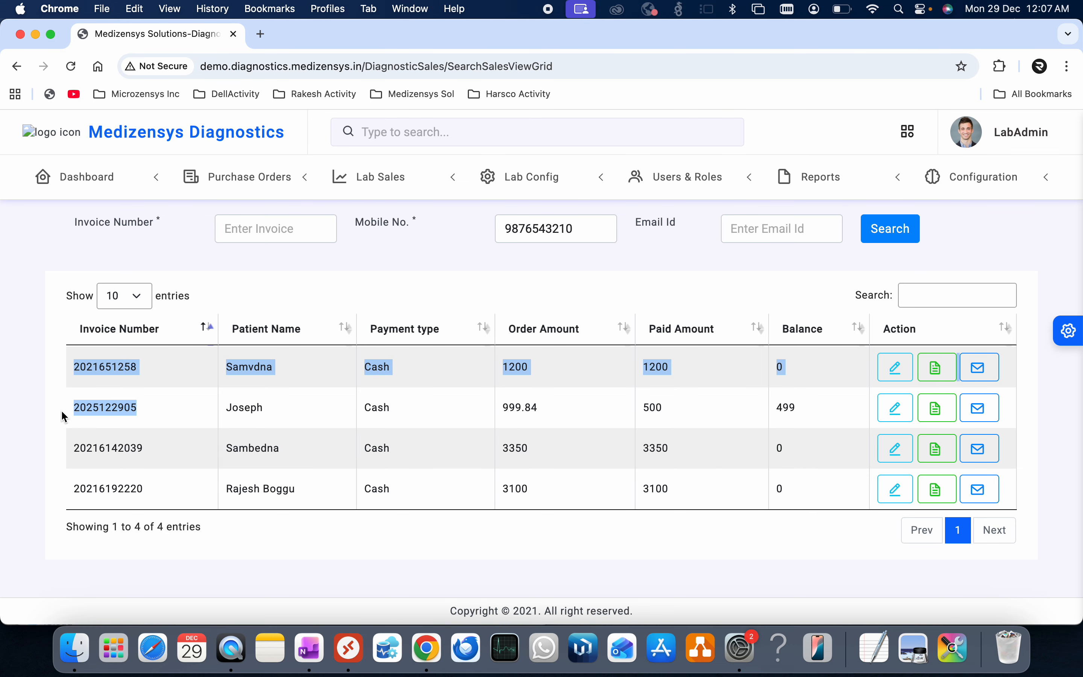
{"action": "left_click", "coordinate": [794, 401]}
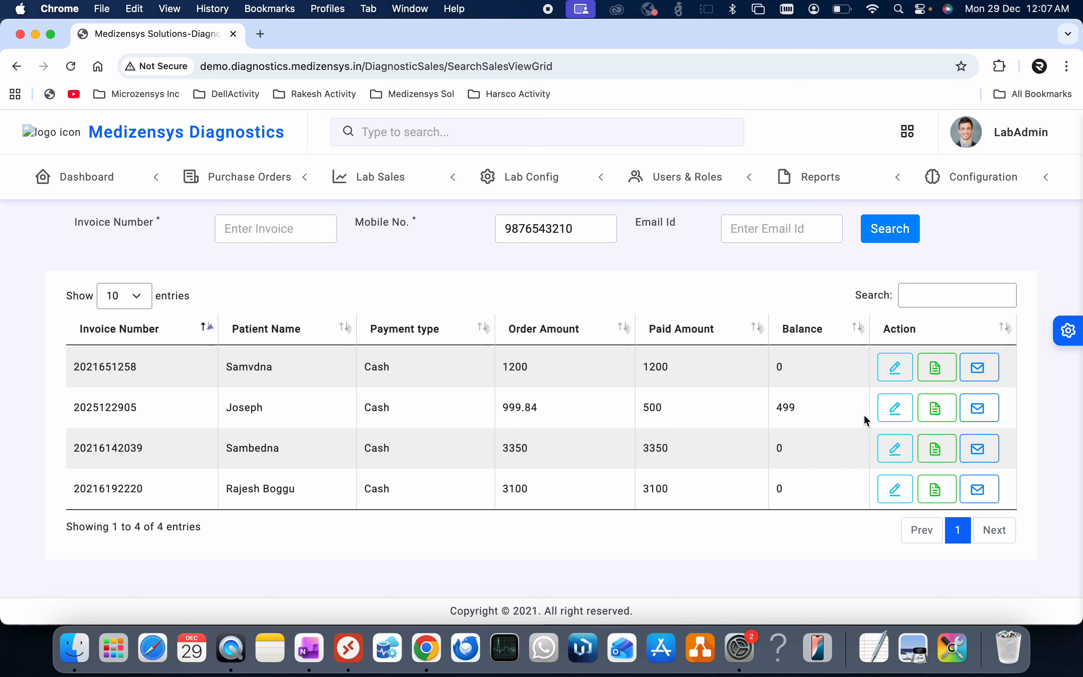
- Open the patient's invoice and view sample collection for the CBP test
{"action": "left_click", "coordinate": [894, 410]}
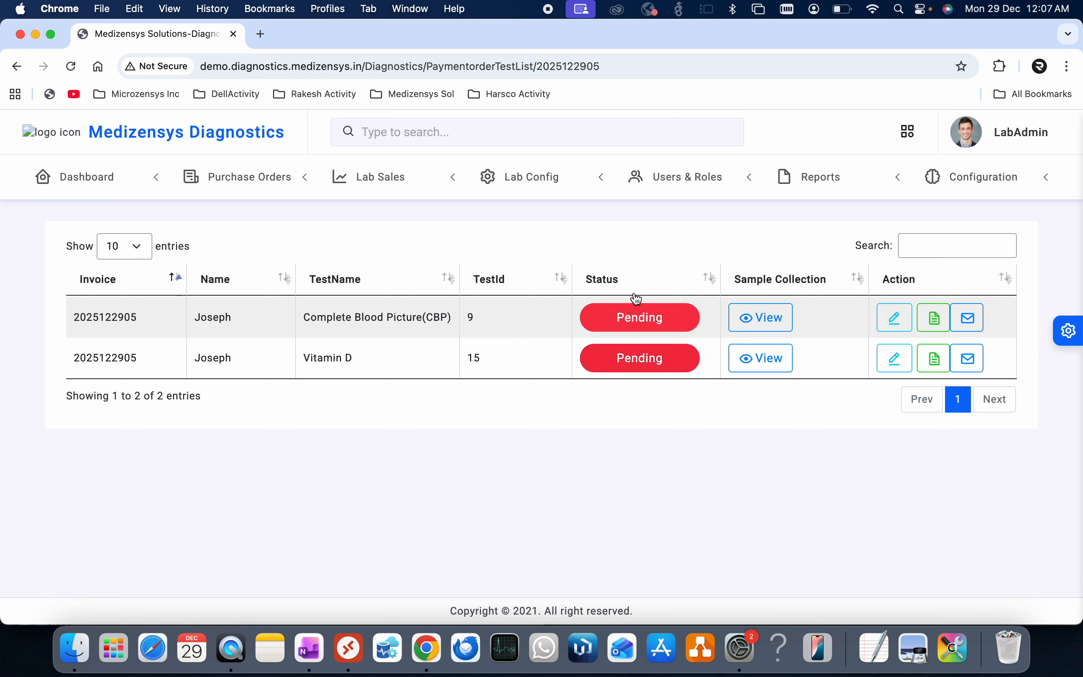
{"action": "left_click", "coordinate": [775, 319]}
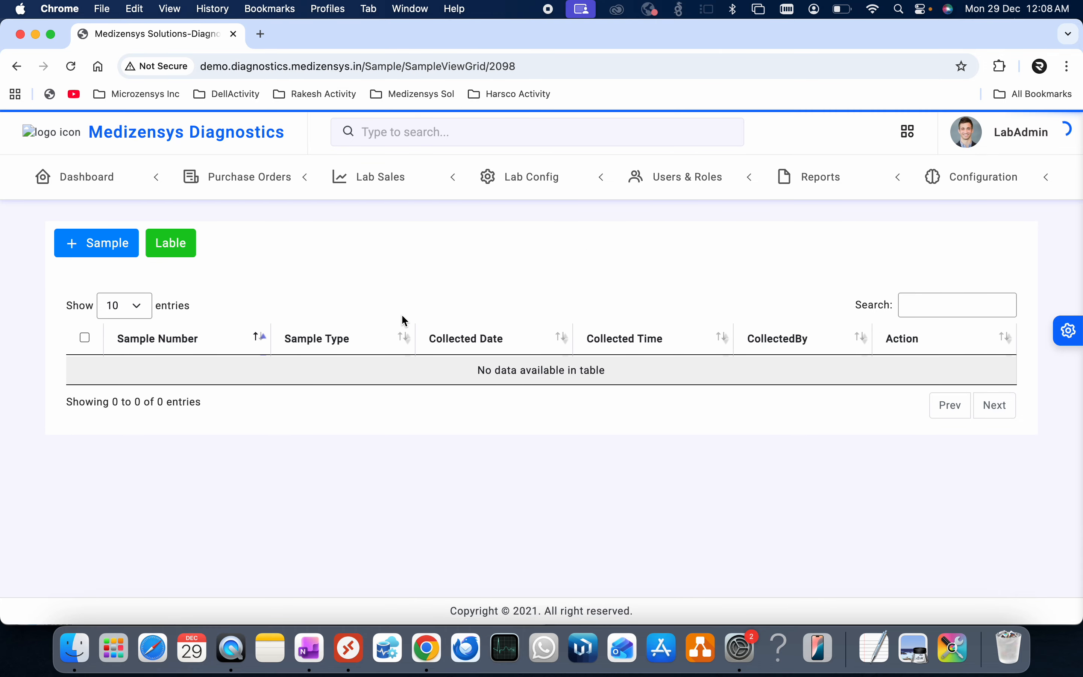
- Discard a new sample (number 1229087) after browsing Sample Type choices, then open Lab Config
{"action": "left_click", "coordinate": [100, 247]}
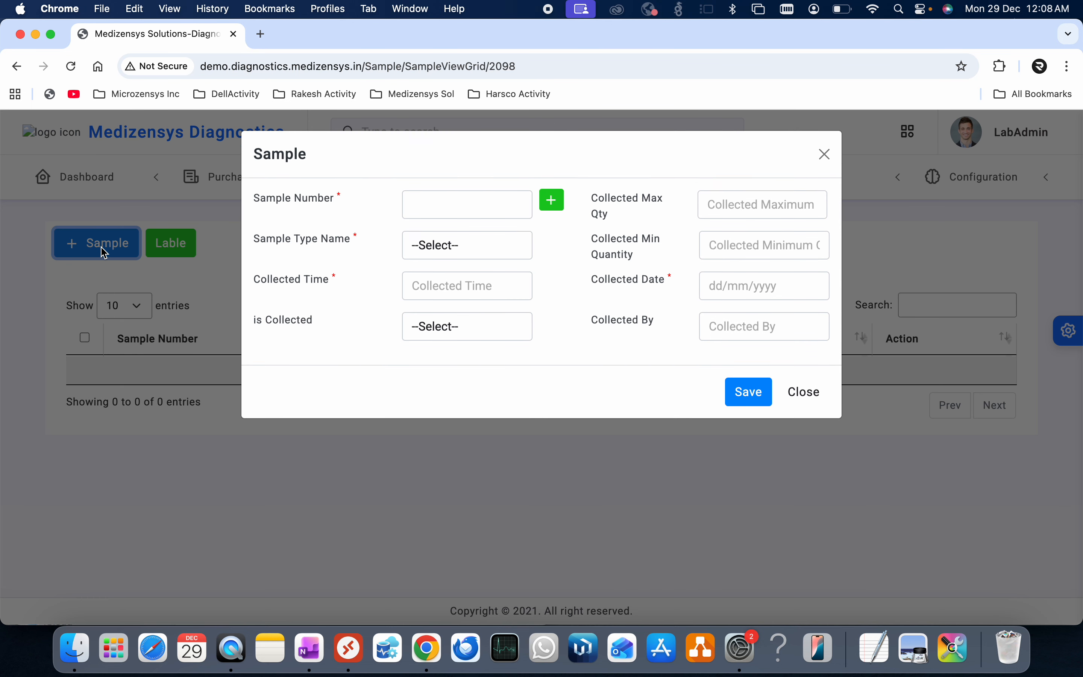
{"action": "left_click", "coordinate": [553, 204]}
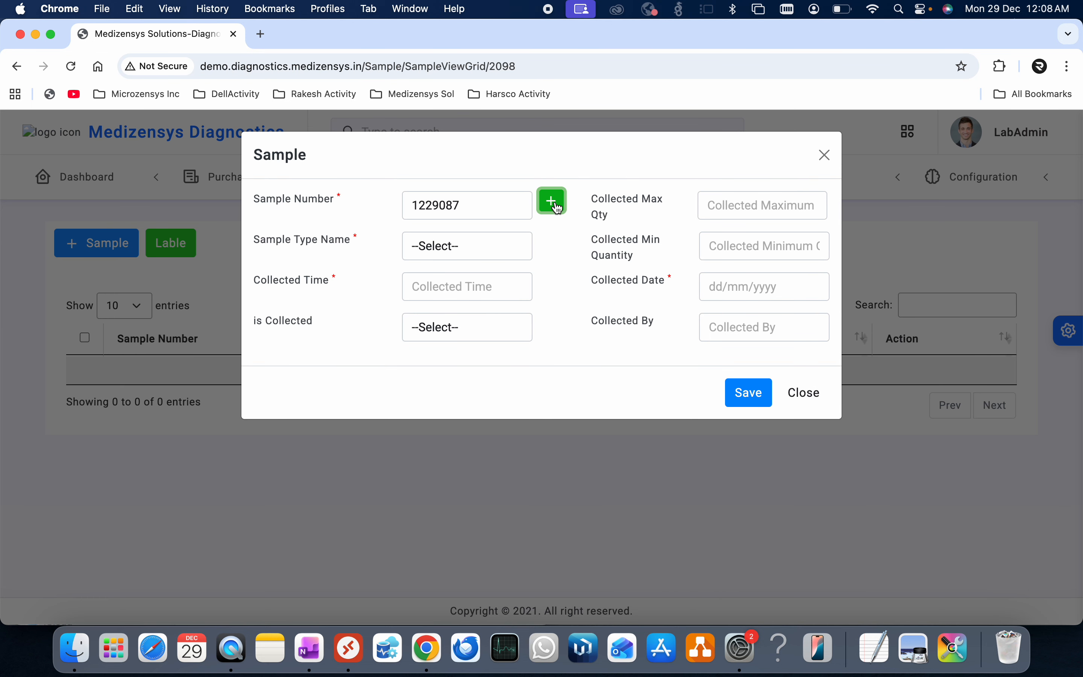
{"action": "left_click", "coordinate": [420, 253]}
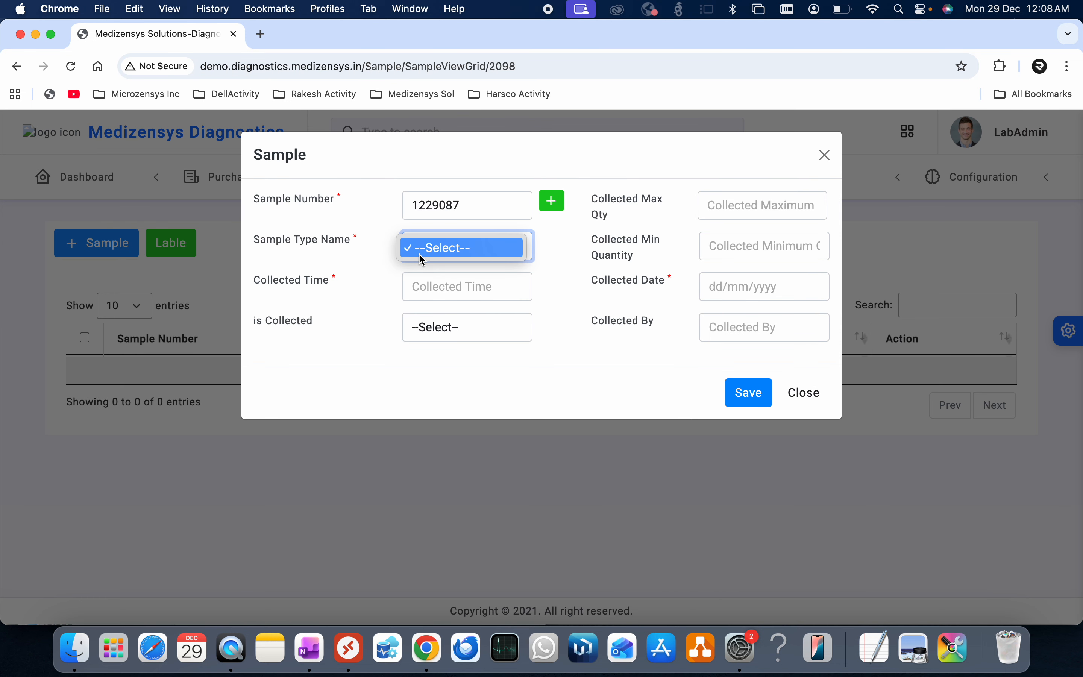
{"action": "left_click", "coordinate": [465, 254]}
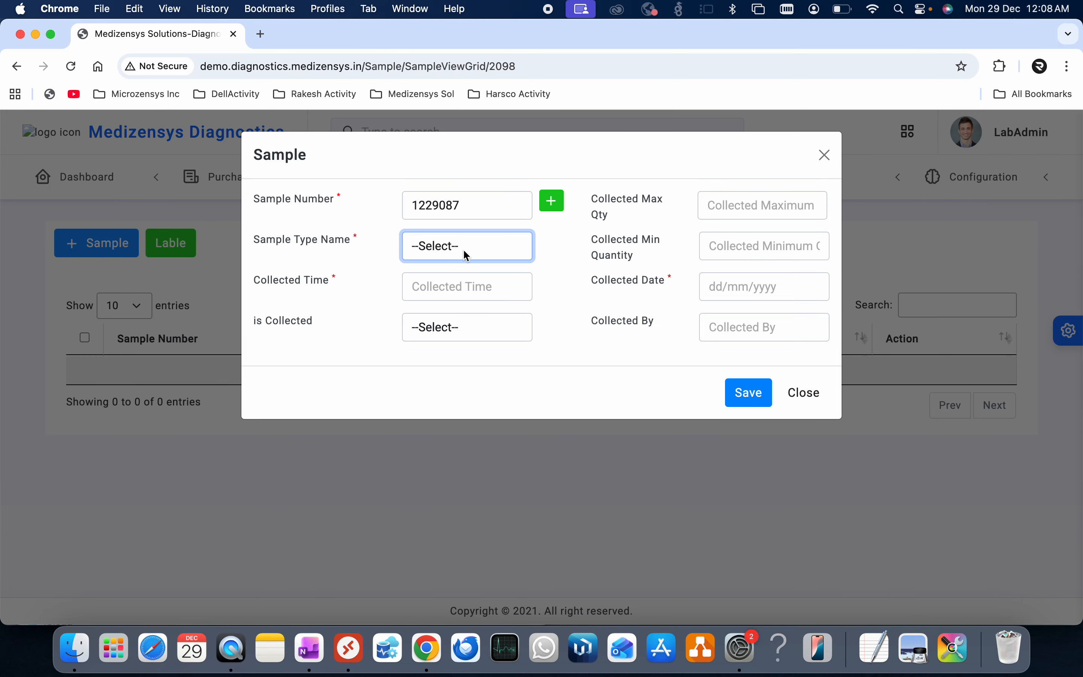
{"action": "left_click", "coordinate": [457, 250]}
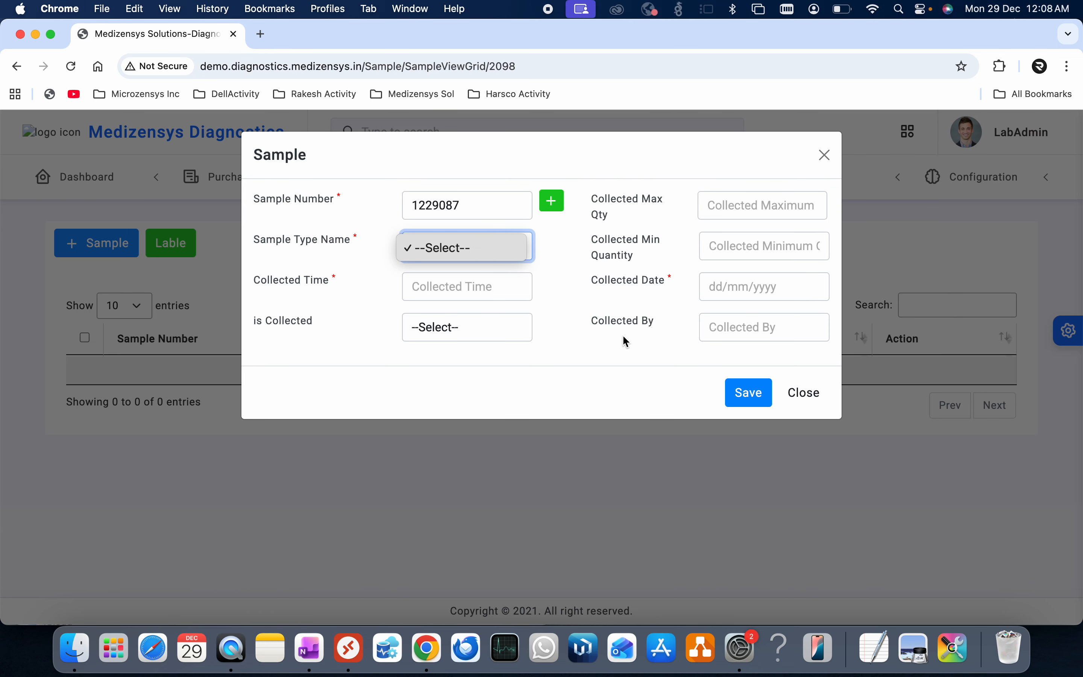
{"action": "left_click", "coordinate": [648, 347]}
{"action": "left_click", "coordinate": [804, 393]}
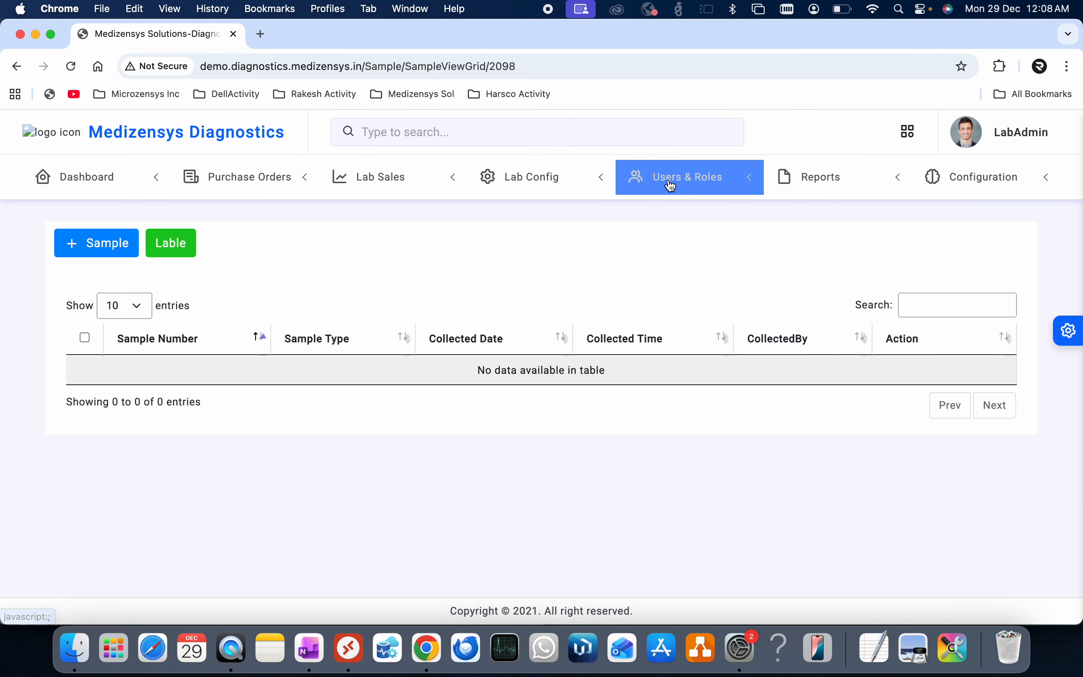
{"action": "left_click", "coordinate": [545, 183]}
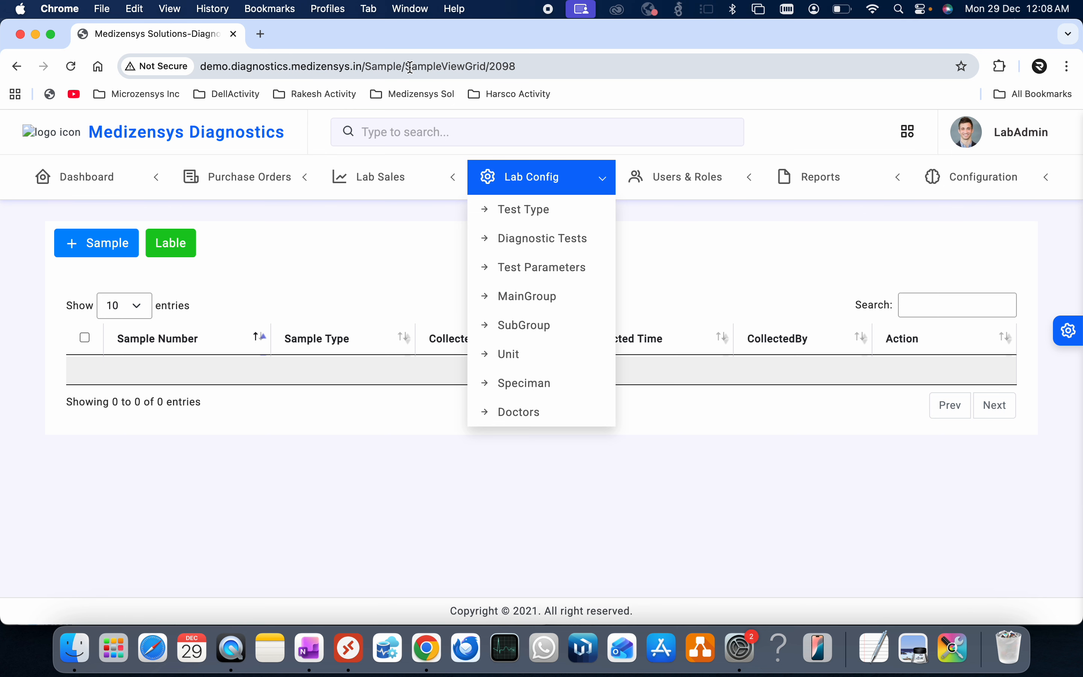
- Open a new Sample form and generate sample number 12290828
{"action": "left_click_drag", "start_coordinate": [412, 66], "coordinate": [557, 58]}
{"action": "type", "text": "sa"}
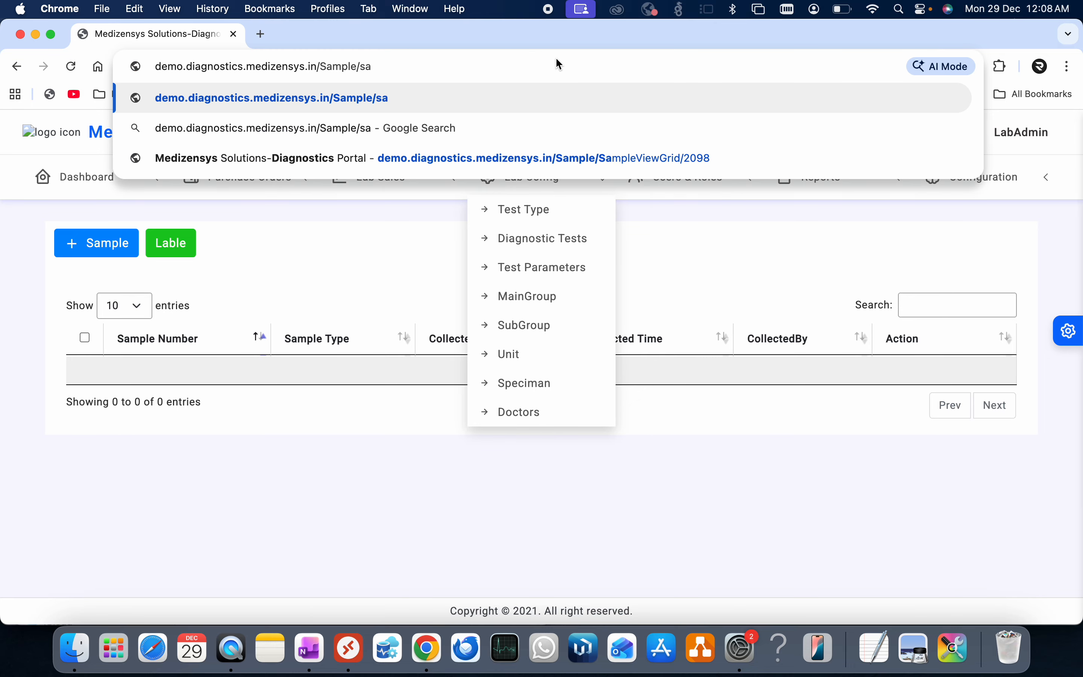
{"action": "key", "text": "BackSpace"}
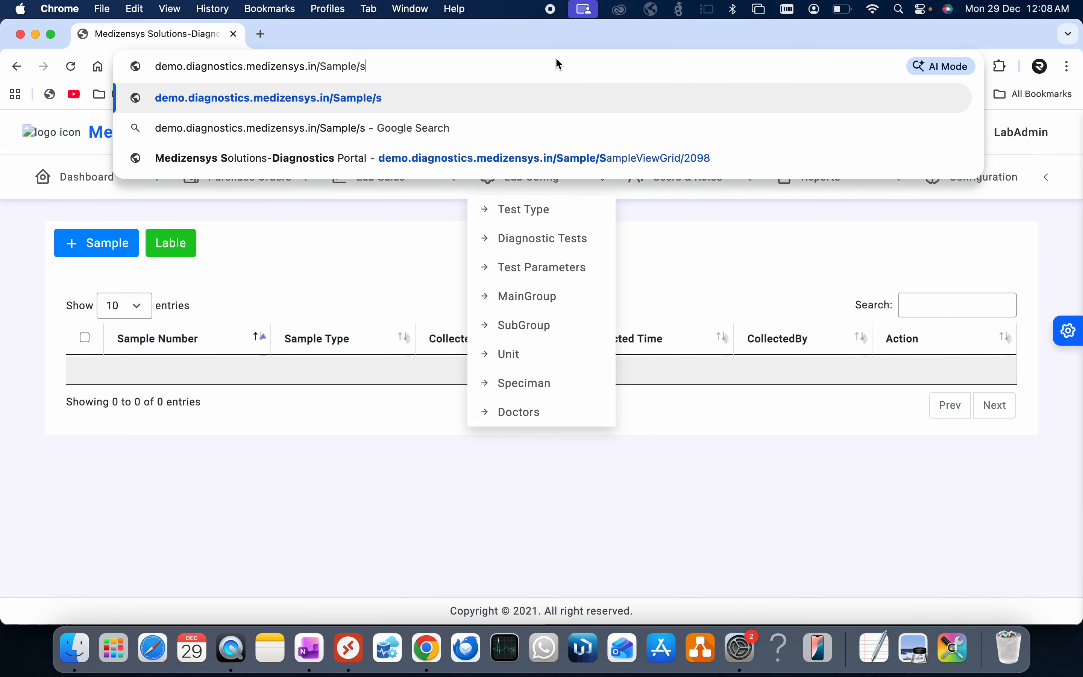
{"action": "left_click", "coordinate": [373, 272]}
{"action": "left_click", "coordinate": [106, 250]}
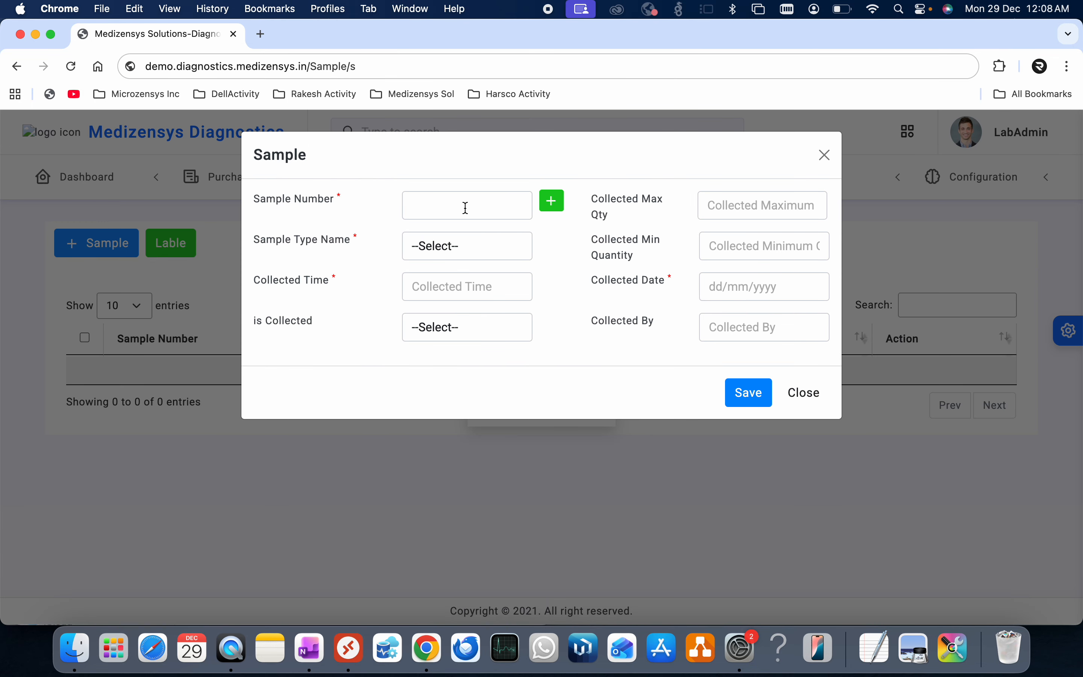
{"action": "left_click", "coordinate": [553, 208]}
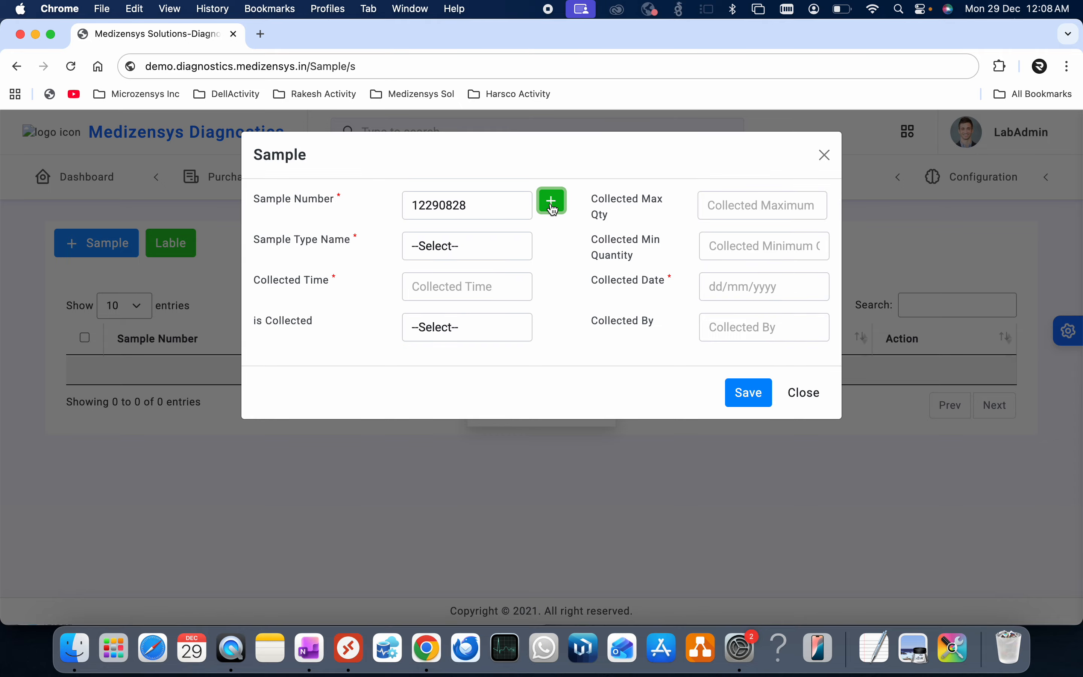
{"action": "left_click", "coordinate": [452, 247]}
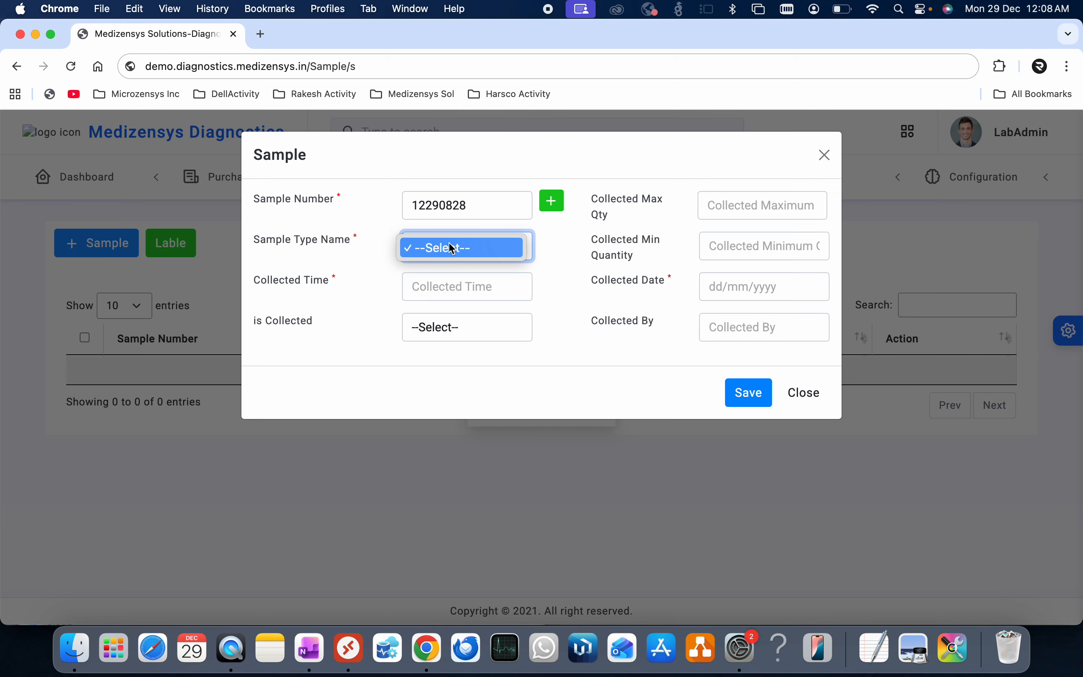
{"action": "left_click", "coordinate": [742, 205]}
- Enter 10Ml as maximum and minimum quantity and 2PM as the collection time
{"action": "left_click", "coordinate": [736, 205]}
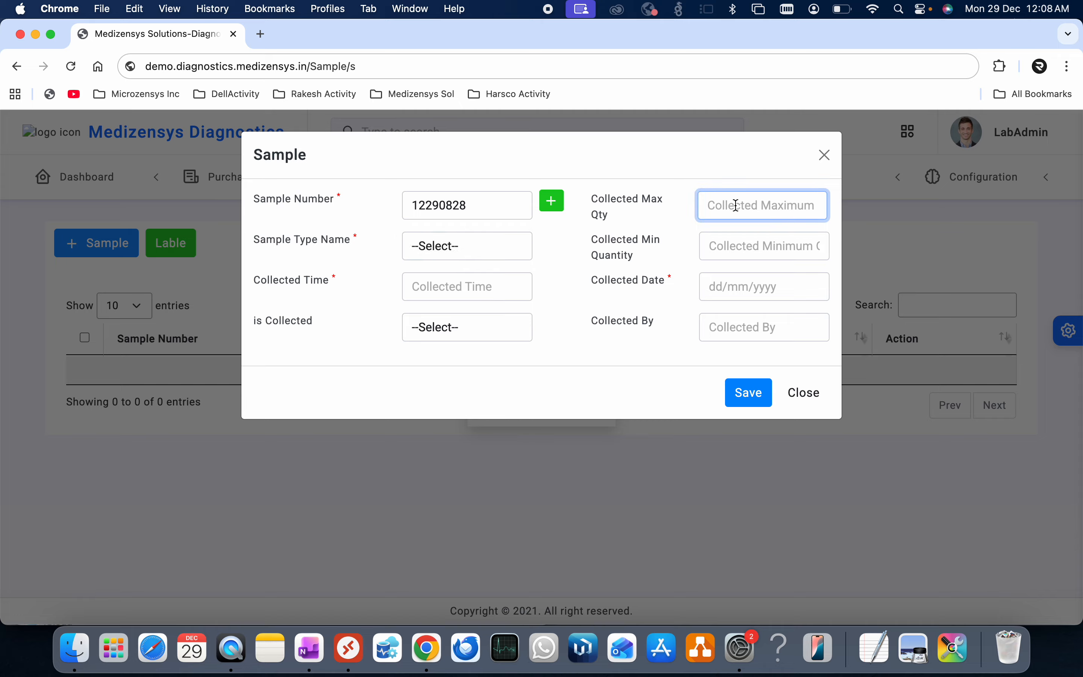
{"action": "type", "text": "10Ml"}
{"action": "left_click", "coordinate": [783, 246]}
{"action": "type", "text": "10Ml"}
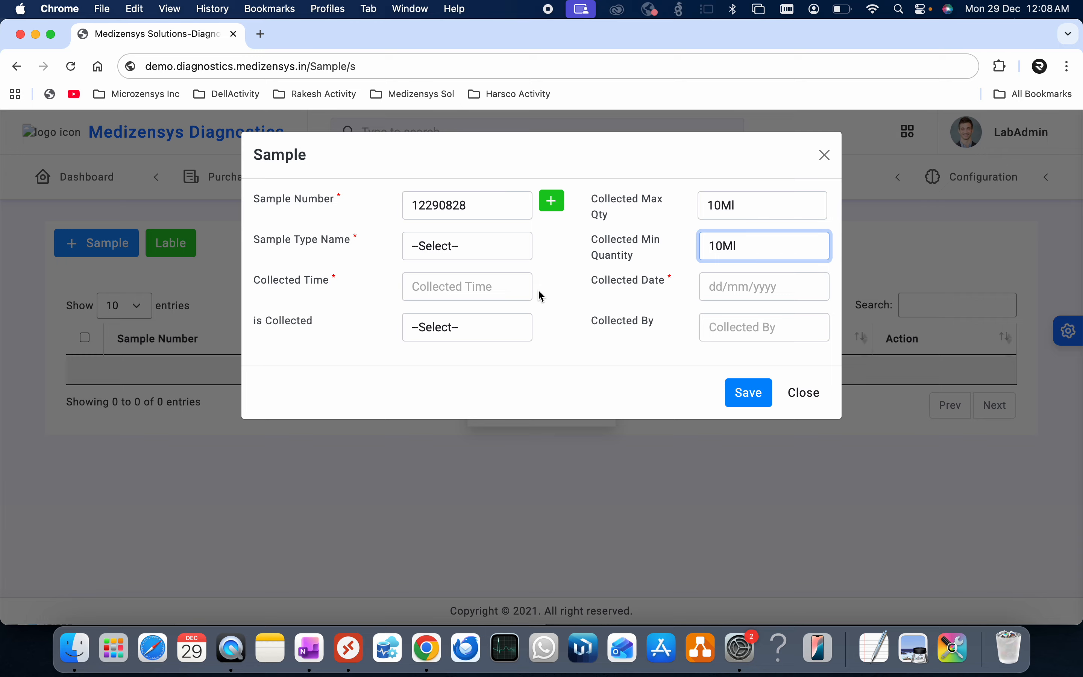
{"action": "left_click", "coordinate": [471, 279]}
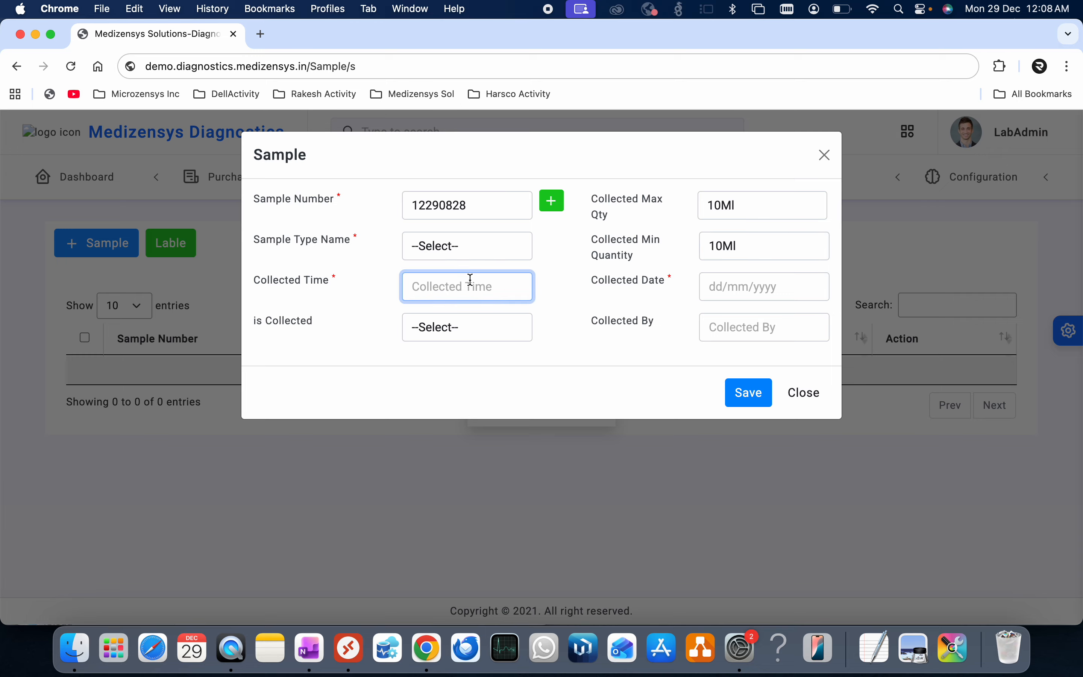
{"action": "type", "text": "2AM"}
{"action": "key", "text": "BackSpace"}
{"action": "key", "text": "BackSpace"}
{"action": "type", "text": "PM"}
- Set collection date 29/12/2025, collector the lab admin, is Collected Yes, and save the sample
{"action": "left_click", "coordinate": [737, 287]}
{"action": "left_click", "coordinate": [750, 454]}
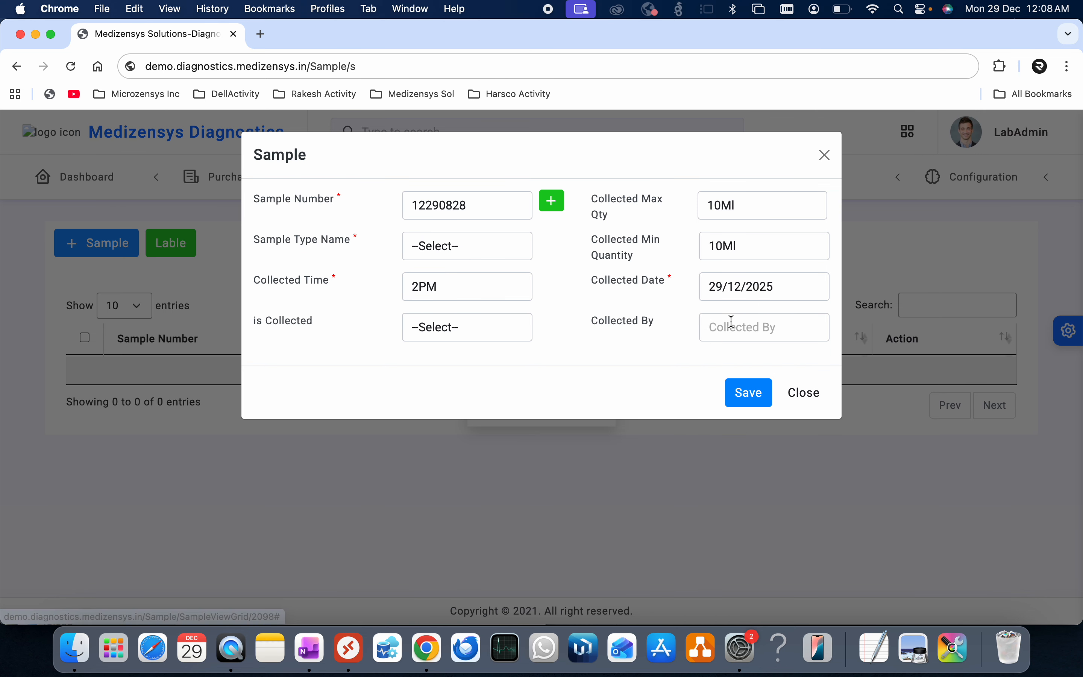
{"action": "left_click", "coordinate": [732, 320]}
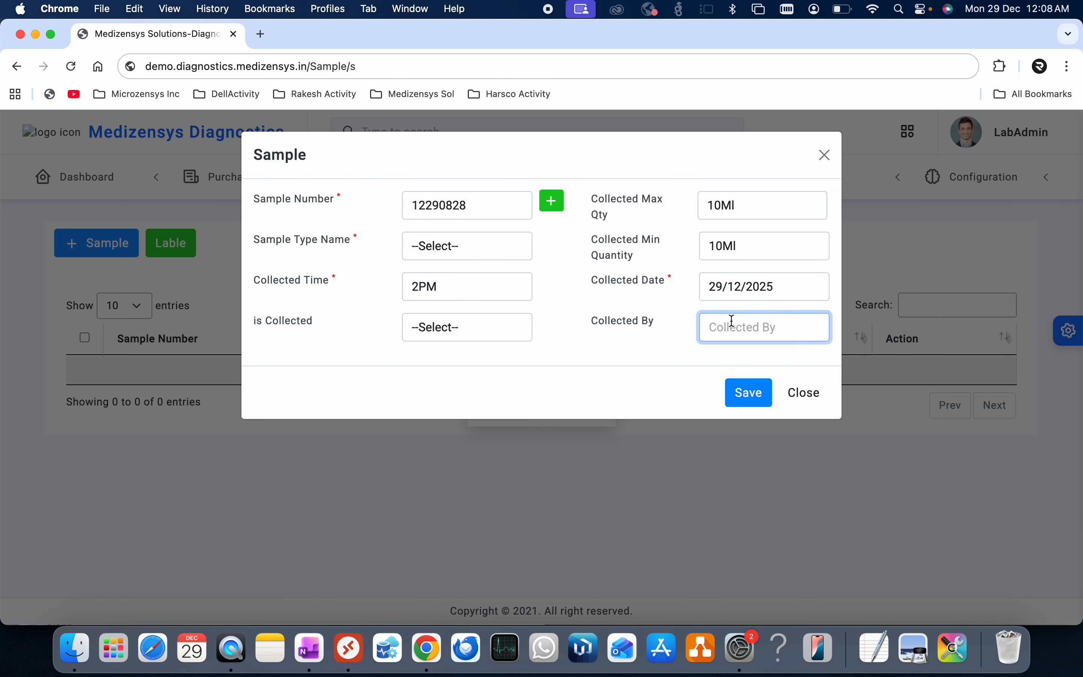
{"action": "type", "text": "Lab Admin"}
{"action": "left_click", "coordinate": [465, 334]}
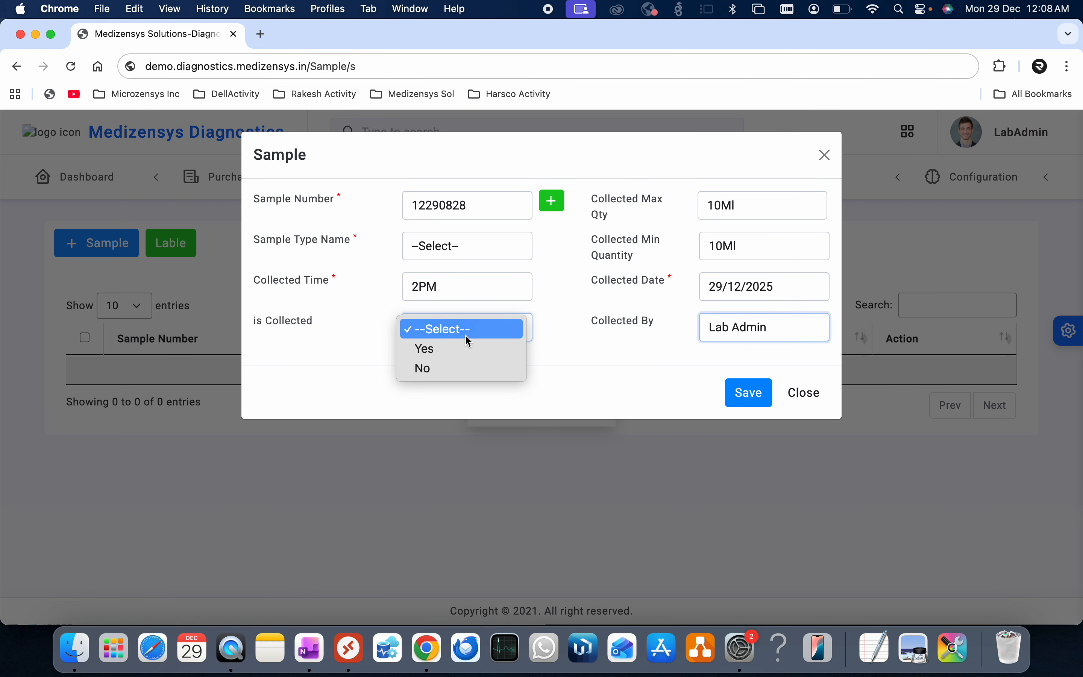
{"action": "left_click", "coordinate": [453, 352]}
{"action": "left_click", "coordinate": [748, 393]}
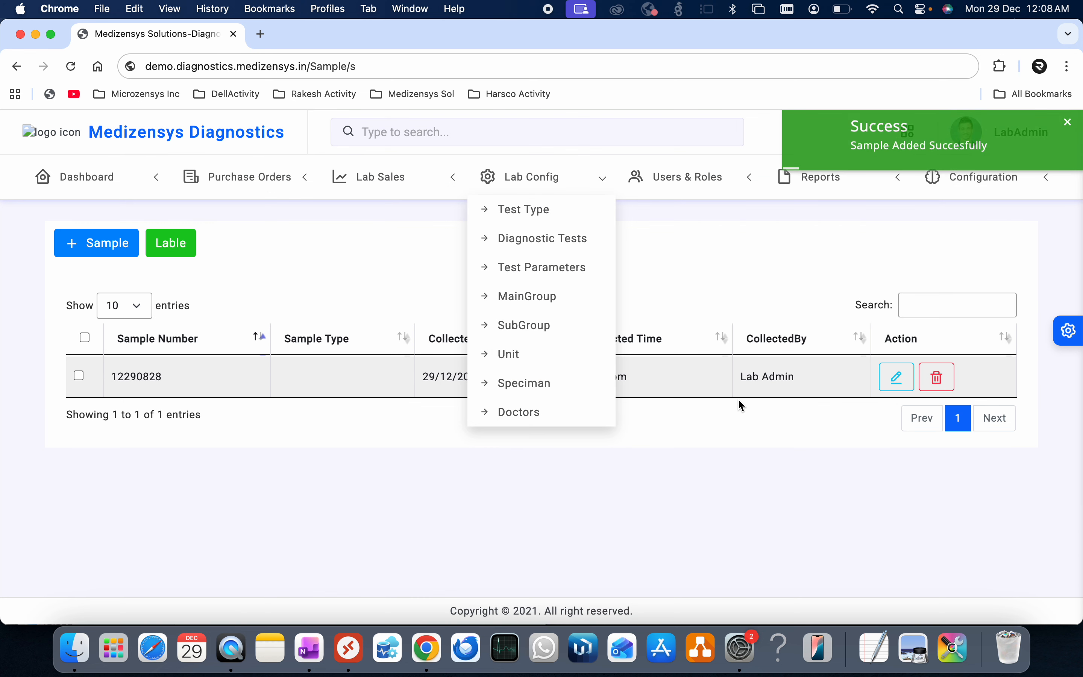
{"action": "left_click", "coordinate": [512, 173]}
{"action": "left_click", "coordinate": [80, 376]}
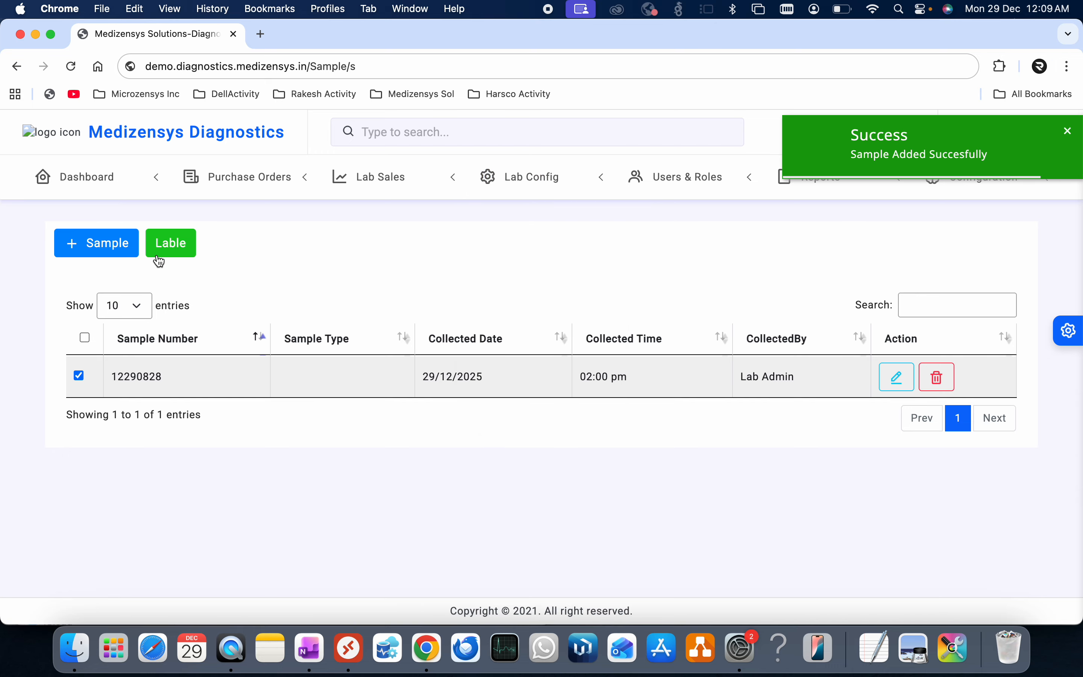
{"action": "left_click", "coordinate": [174, 247]}
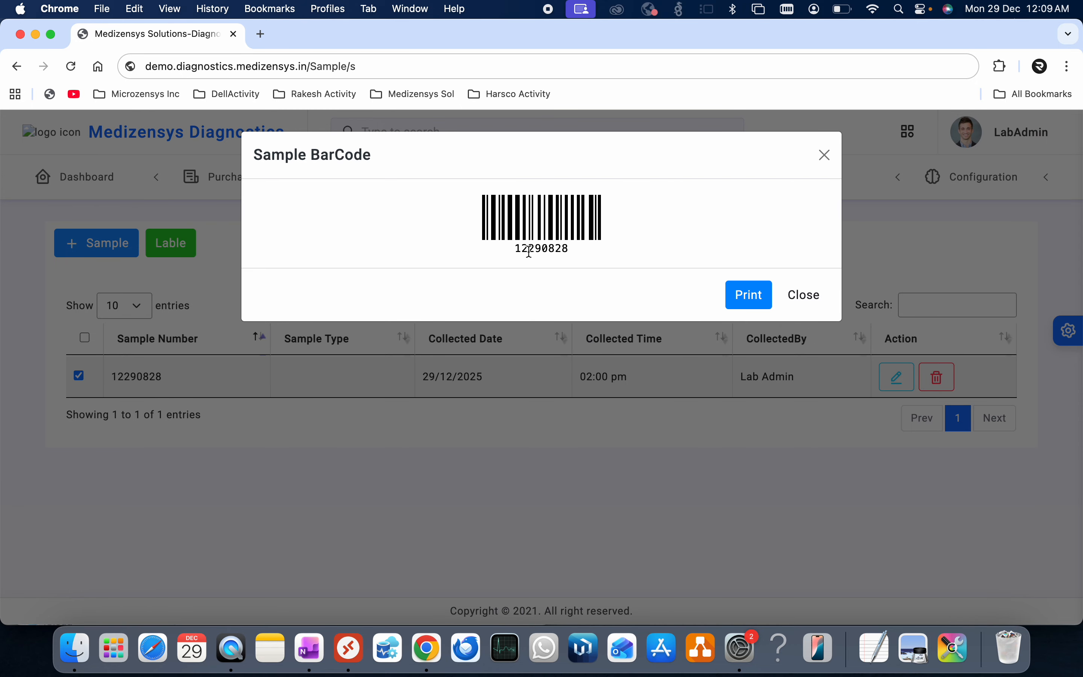
{"action": "left_click_drag", "start_coordinate": [513, 254], "coordinate": [568, 253]}
{"action": "left_click", "coordinate": [574, 256]}
{"action": "left_click", "coordinate": [825, 155]}
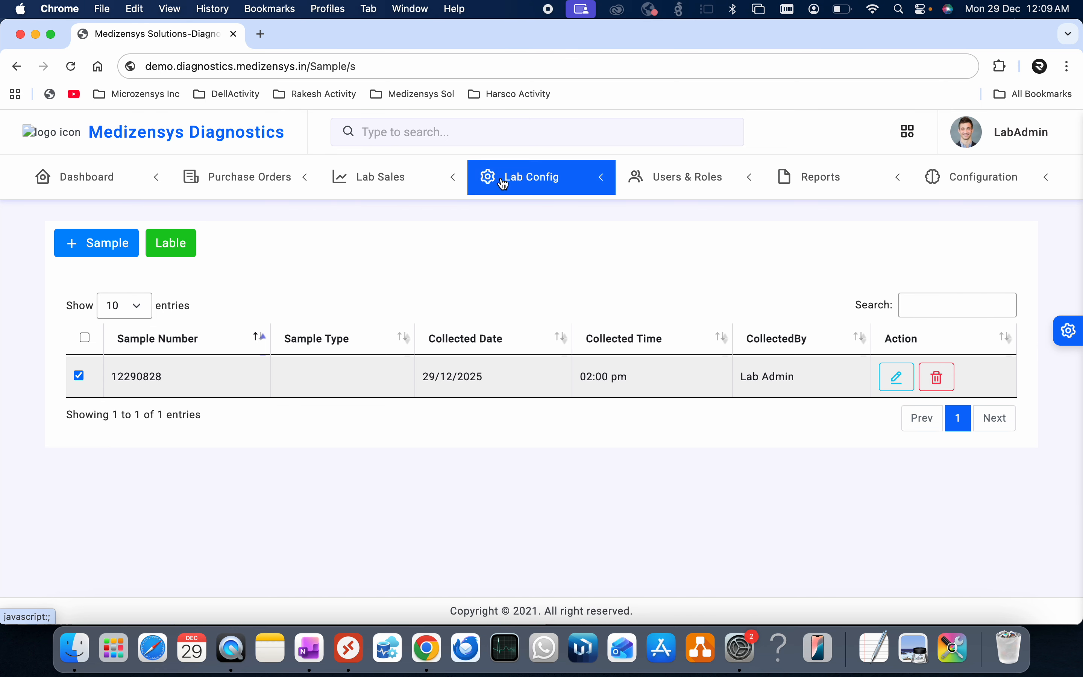
{"action": "left_click", "coordinate": [16, 66]}
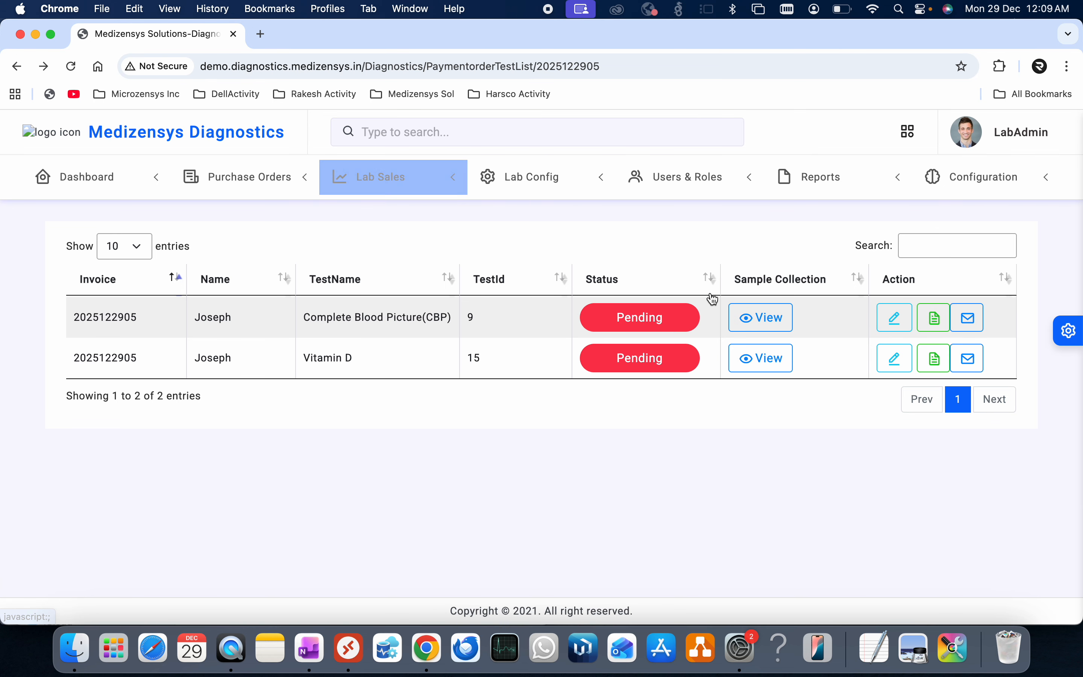
- Start a Vitamin D sample 12290932 with 10Ml maximum and minimum quantity and a 2PM time
{"action": "left_click", "coordinate": [762, 358]}
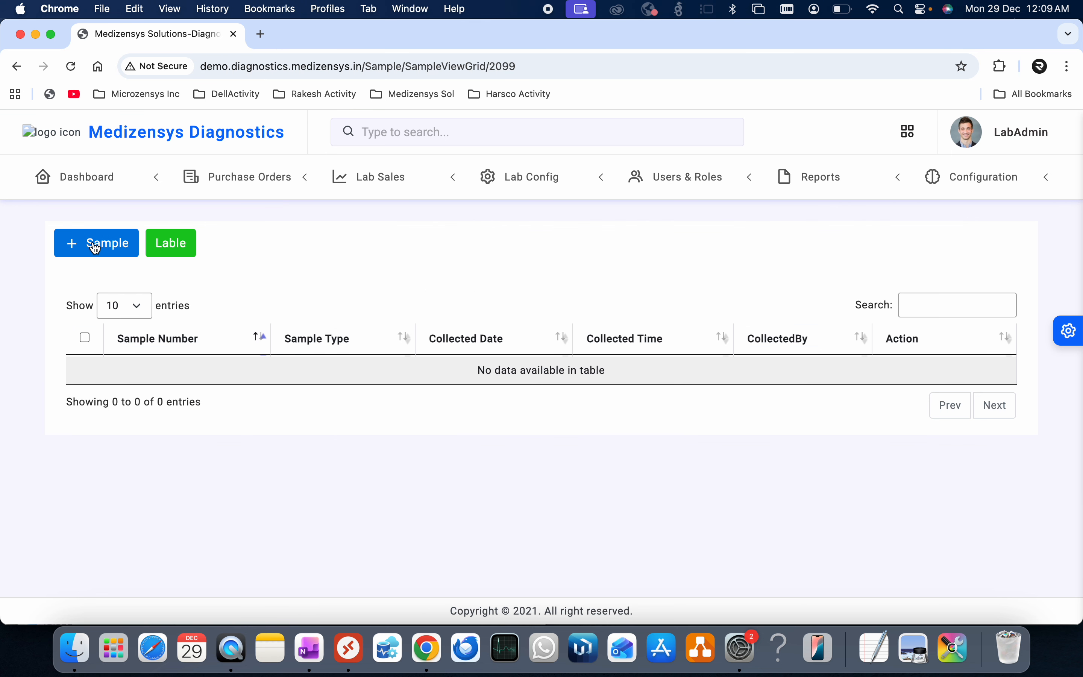
{"action": "left_click", "coordinate": [95, 248]}
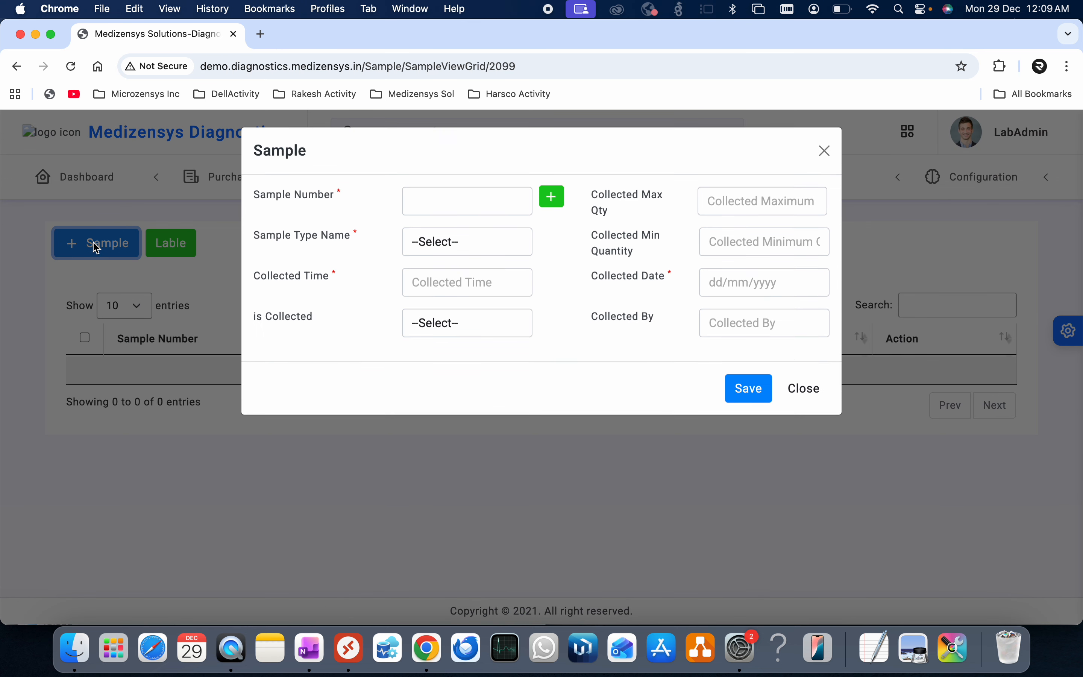
{"action": "left_click", "coordinate": [552, 201]}
{"action": "left_click", "coordinate": [739, 201]}
{"action": "left_click", "coordinate": [771, 243]}
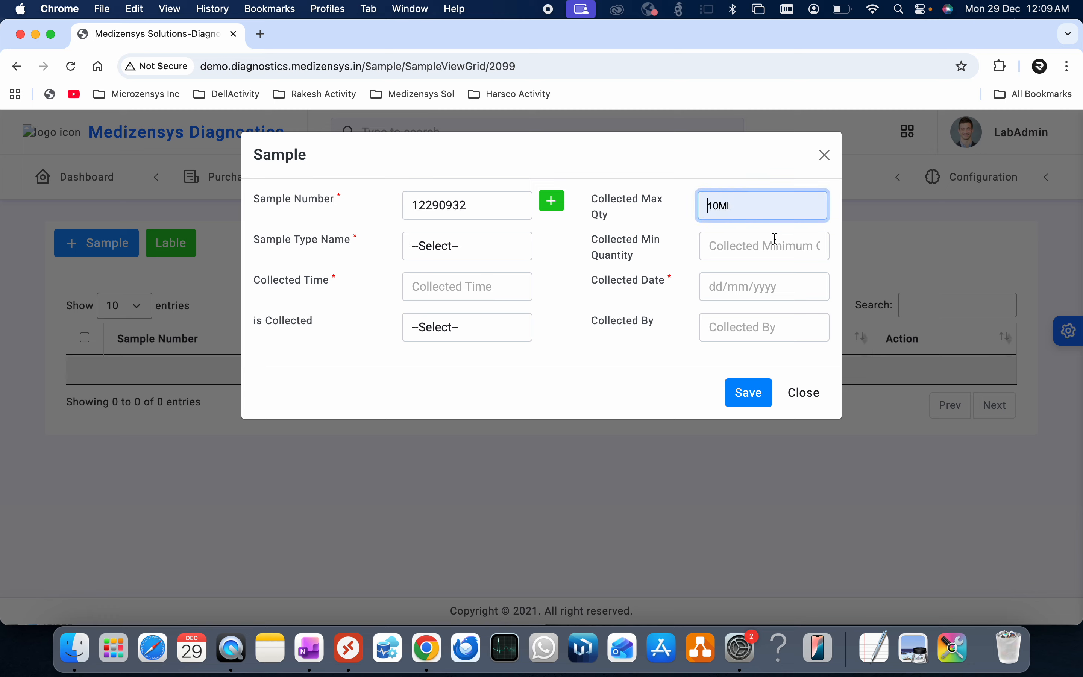
{"action": "left_click", "coordinate": [786, 235]}
{"action": "left_click", "coordinate": [772, 284]}
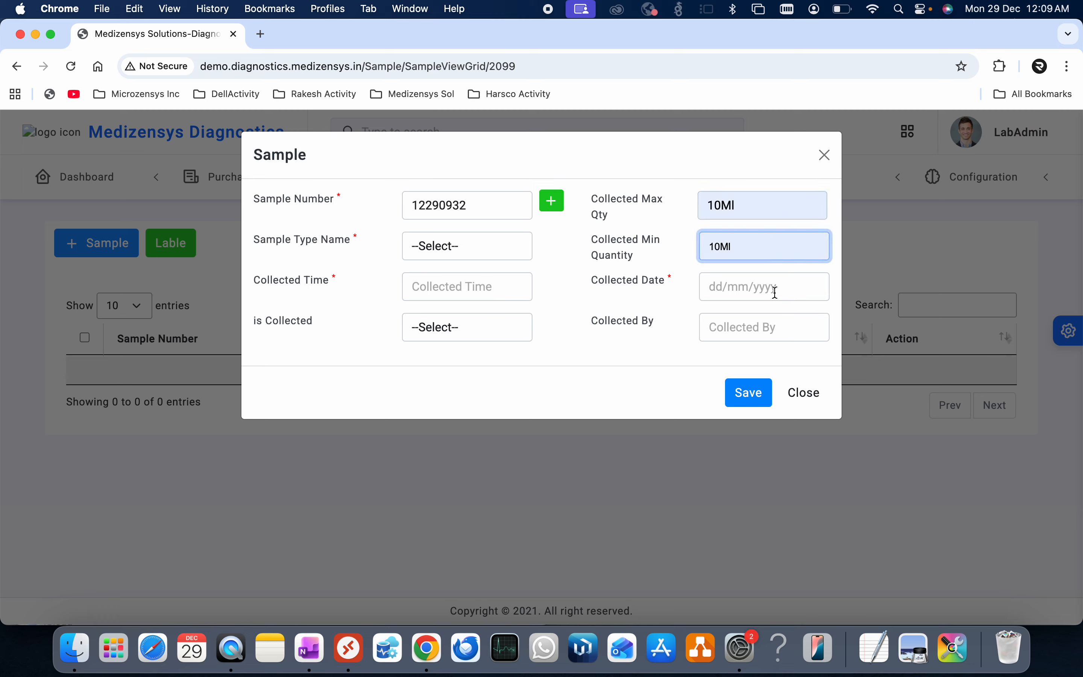
{"action": "left_click", "coordinate": [436, 285]}
{"action": "left_click", "coordinate": [473, 325]}
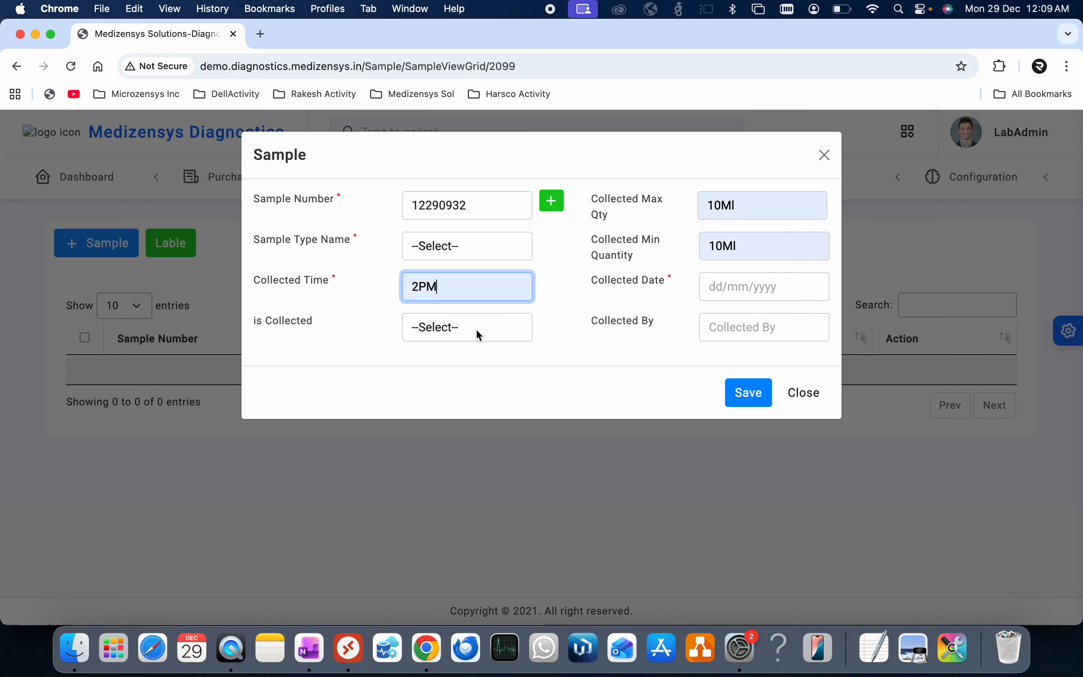
- Set date 29/12/2025, collected Yes, collector the lab admin, save, and return to the test list
{"action": "left_click", "coordinate": [752, 282]}
{"action": "left_click", "coordinate": [743, 451]}
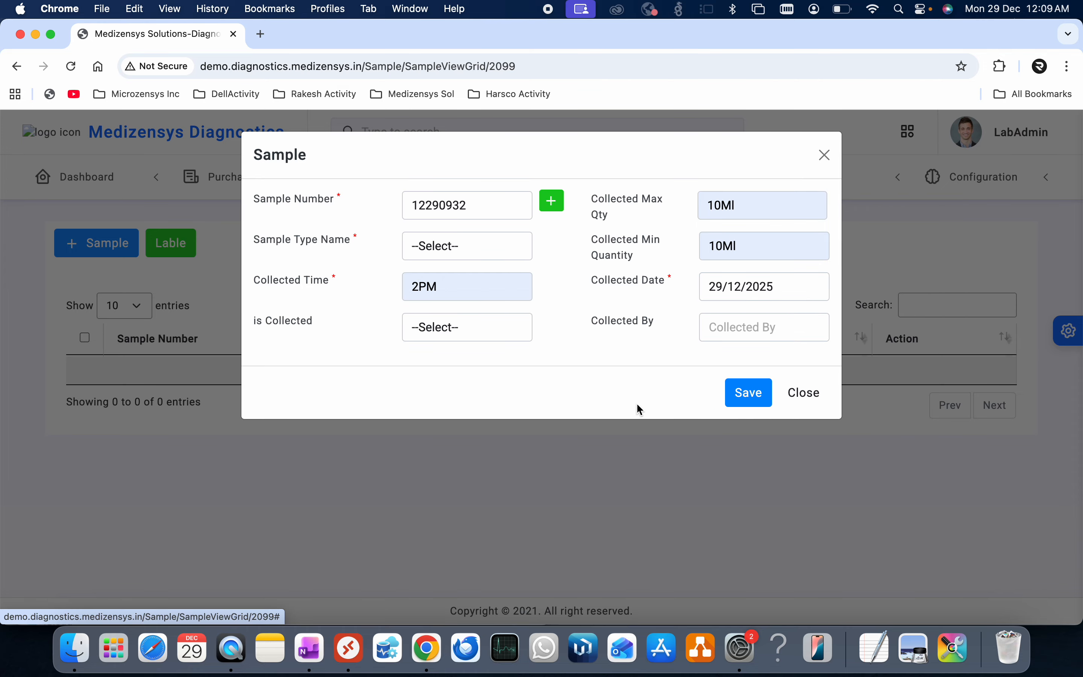
{"action": "left_click", "coordinate": [447, 328]}
{"action": "left_click", "coordinate": [450, 348]}
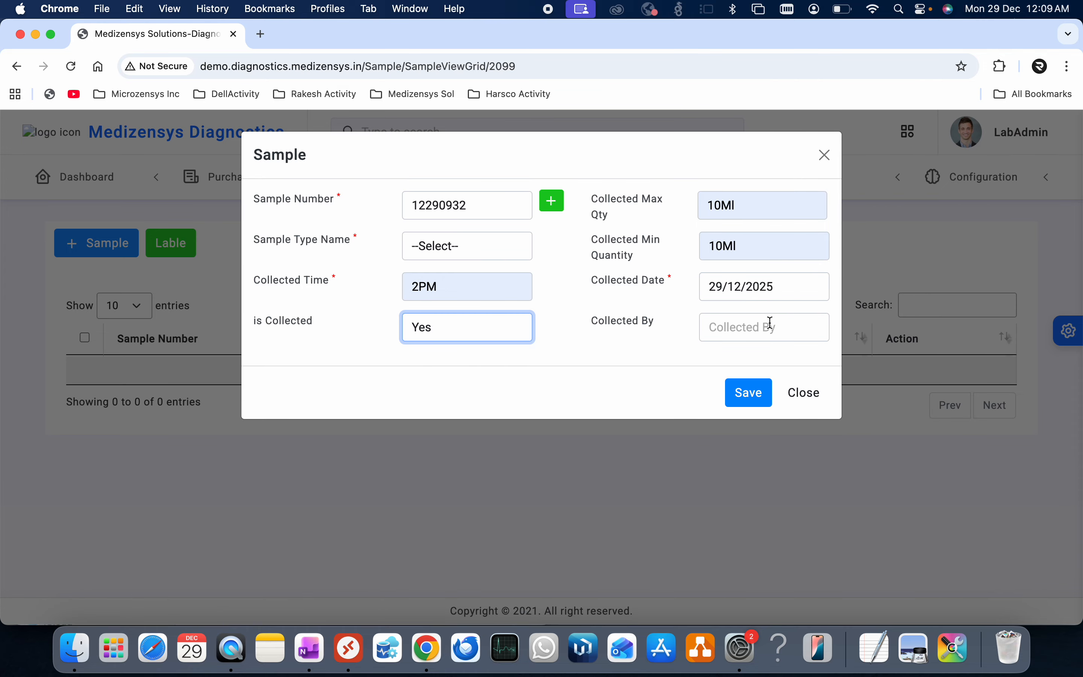
{"action": "left_click", "coordinate": [769, 323]}
{"action": "left_click", "coordinate": [790, 368]}
{"action": "left_click", "coordinate": [755, 393]}
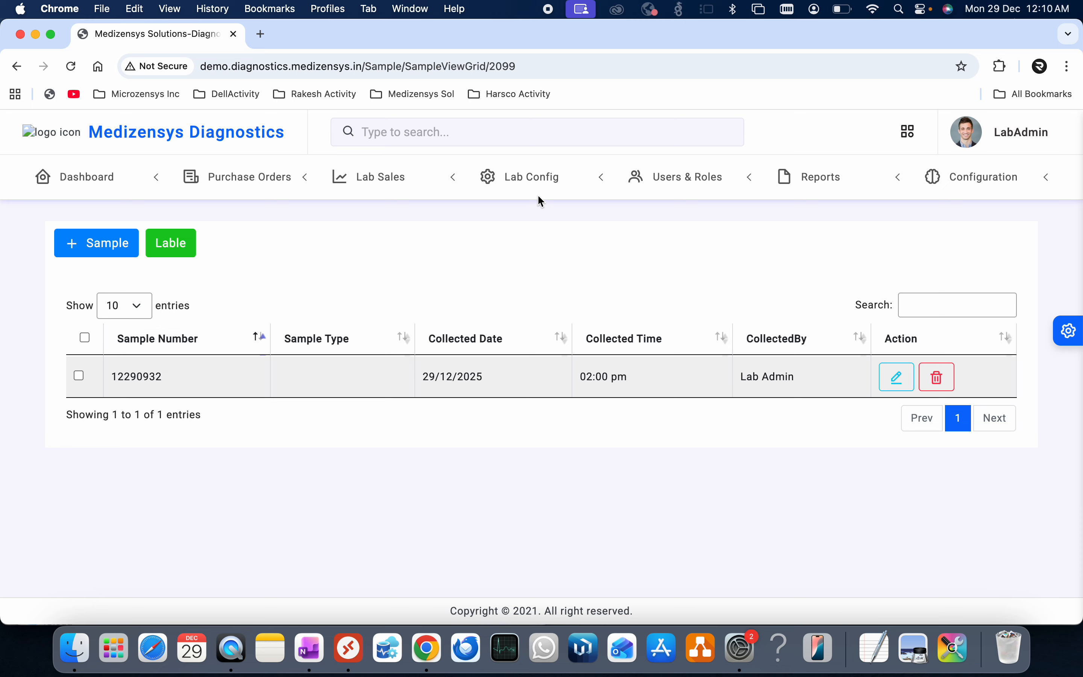
{"action": "left_click", "coordinate": [20, 71]}
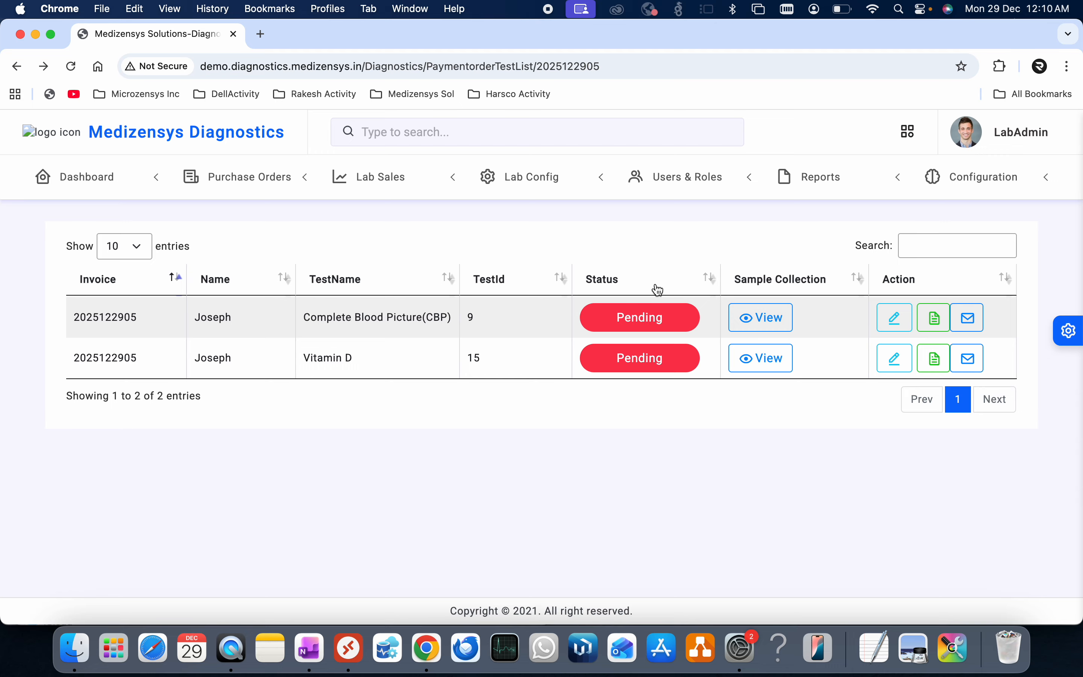
{"action": "left_click", "coordinate": [896, 320]}
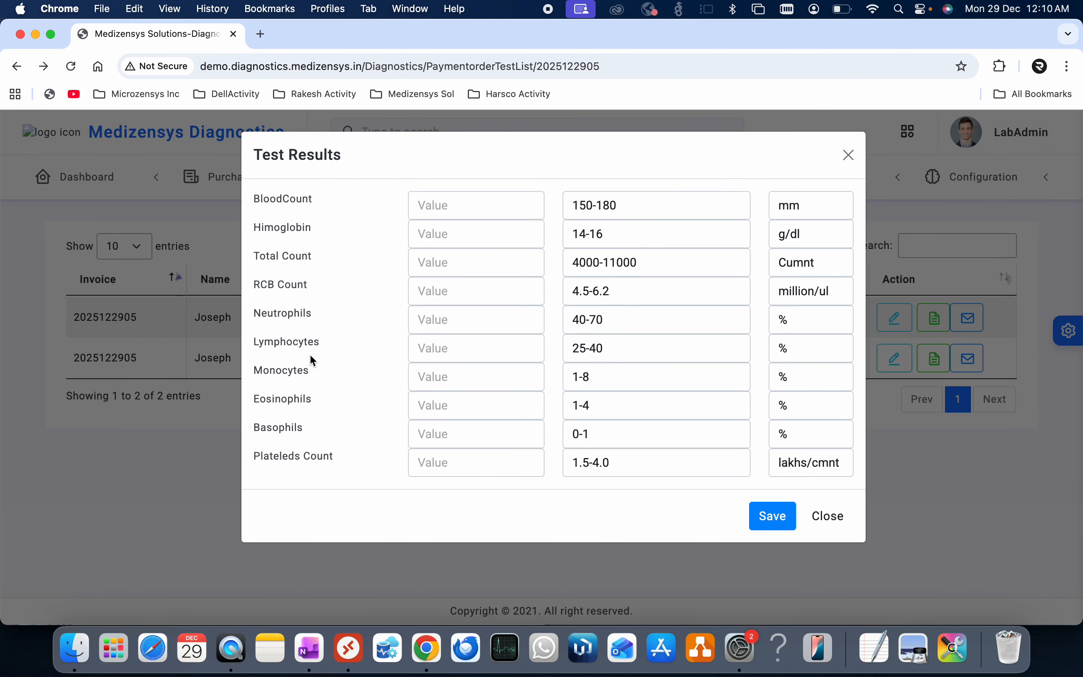
{"action": "left_click", "coordinate": [849, 157]}
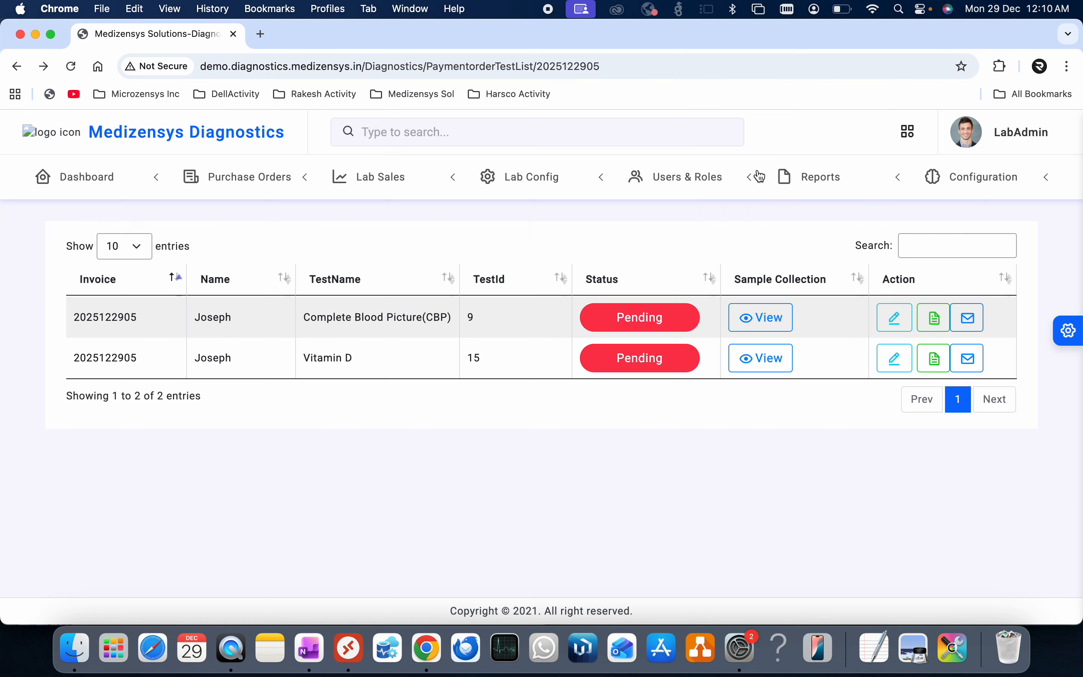
{"action": "left_click", "coordinate": [551, 179]}
- List the Complete Blood Picture(CBP) parameters under Blood Test_New on the Test Parameters page
{"action": "left_click", "coordinate": [540, 277]}
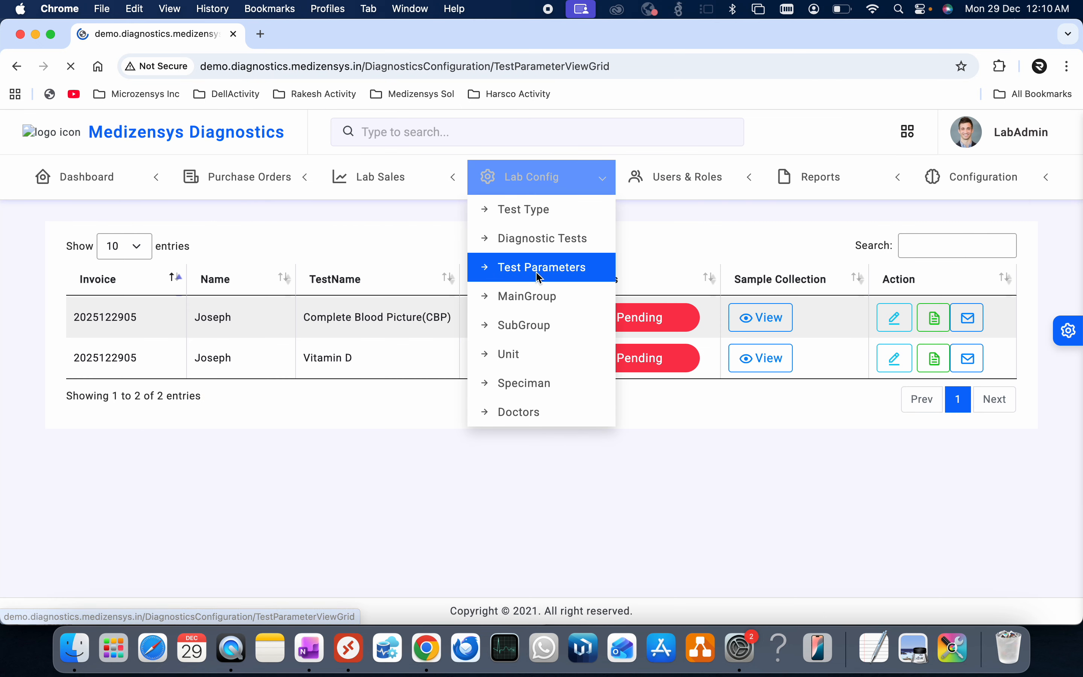
{"action": "left_click", "coordinate": [362, 230]}
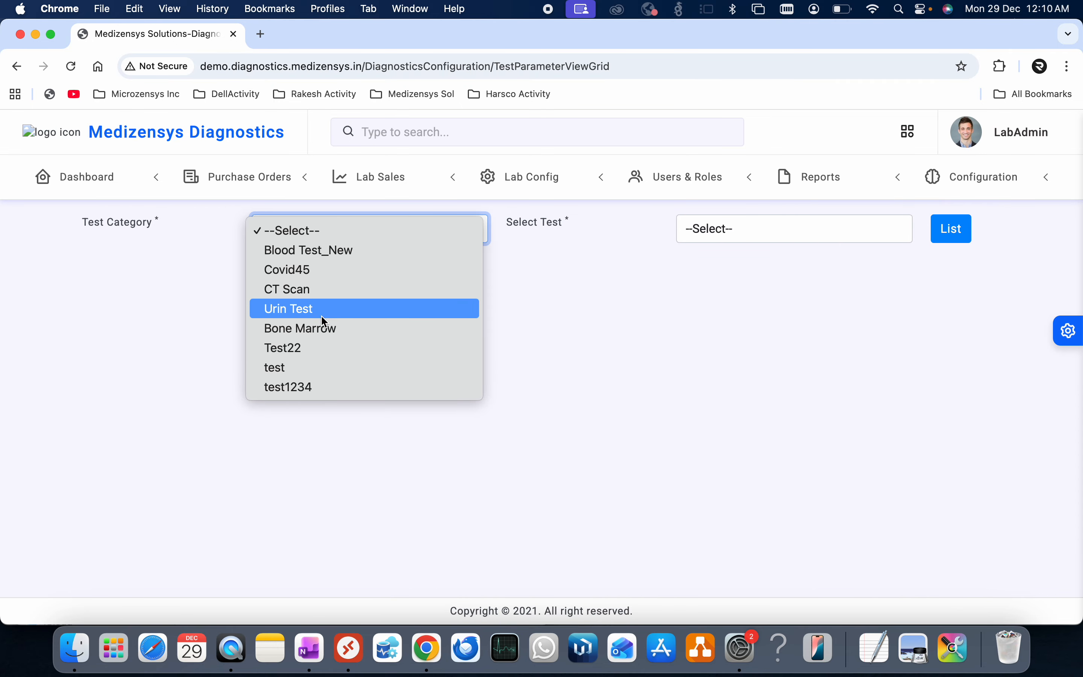
{"action": "left_click", "coordinate": [327, 243]}
{"action": "left_click", "coordinate": [759, 228]}
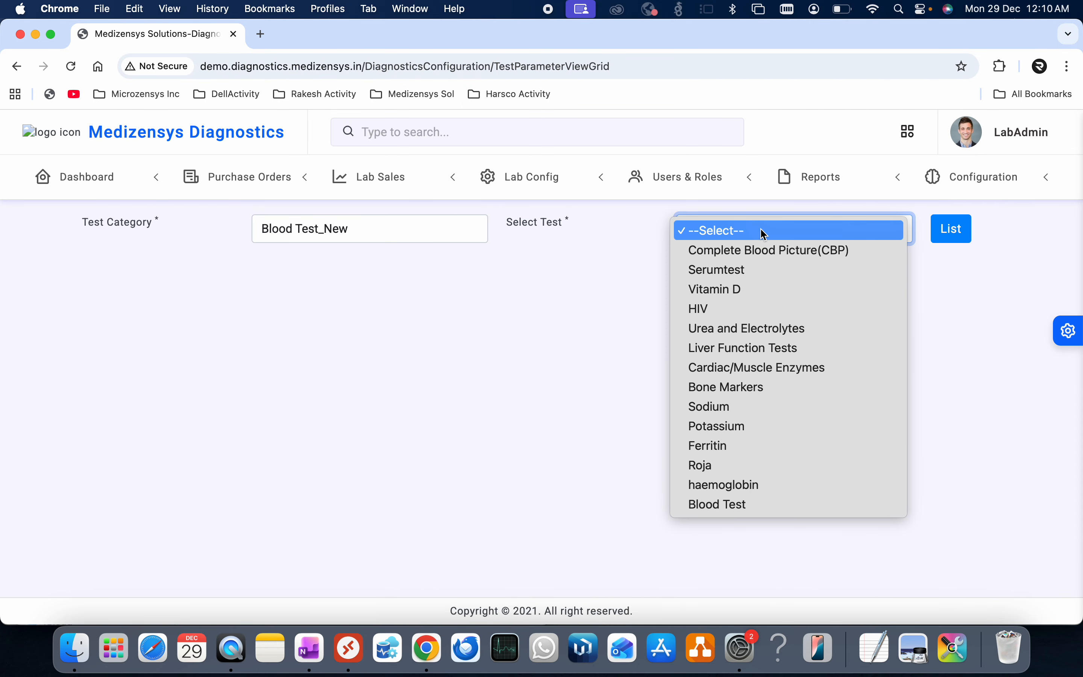
{"action": "left_click", "coordinate": [760, 254]}
{"action": "left_click", "coordinate": [969, 230]}
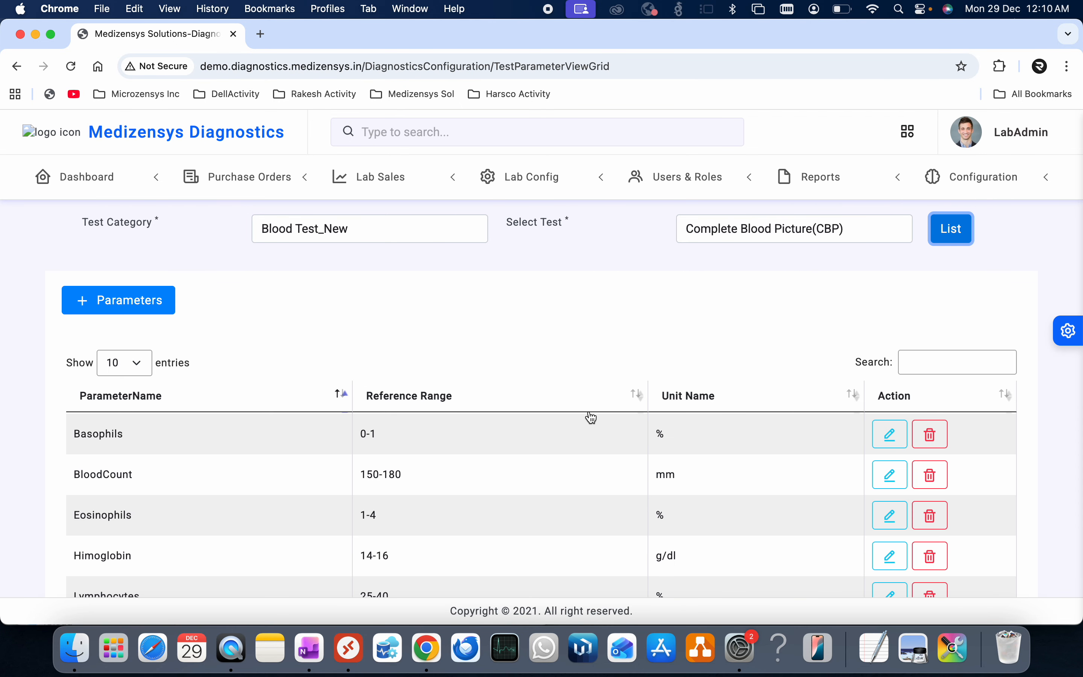
{"action": "scroll", "coordinate": [590, 416], "scroll_direction": "down", "scroll_amount": 5}
{"action": "scroll", "coordinate": [392, 404], "scroll_direction": "up", "scroll_amount": 10}
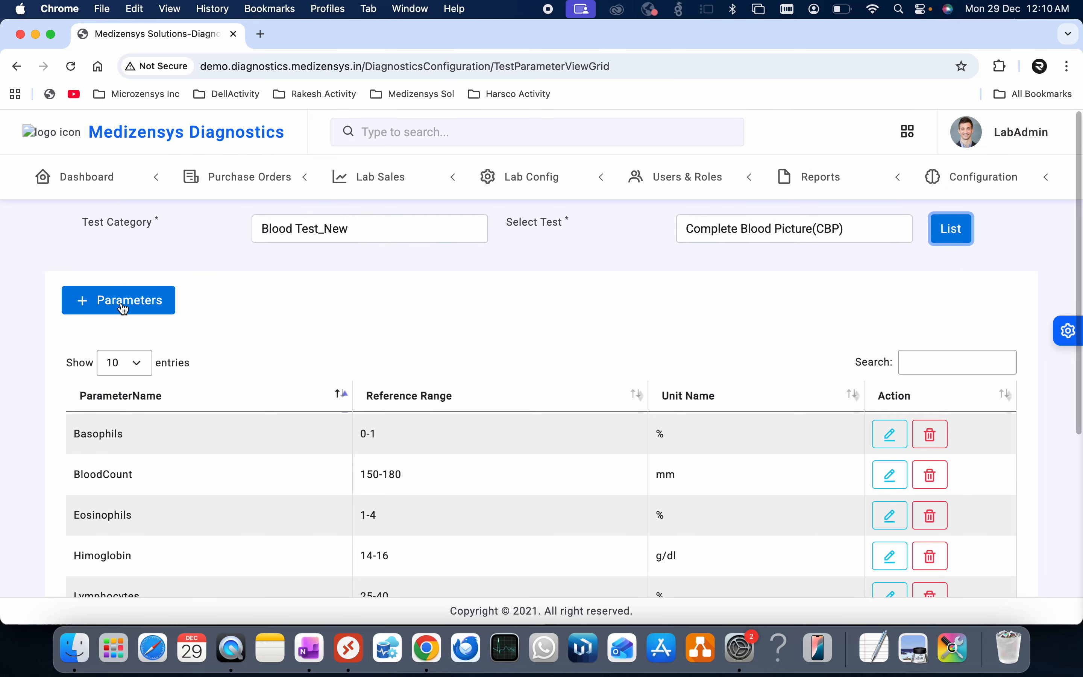
- Browse units in a new-parameter form, cancel it, and review the CBP parameter list
{"action": "left_click", "coordinate": [120, 304]}
{"action": "left_click", "coordinate": [607, 366]}
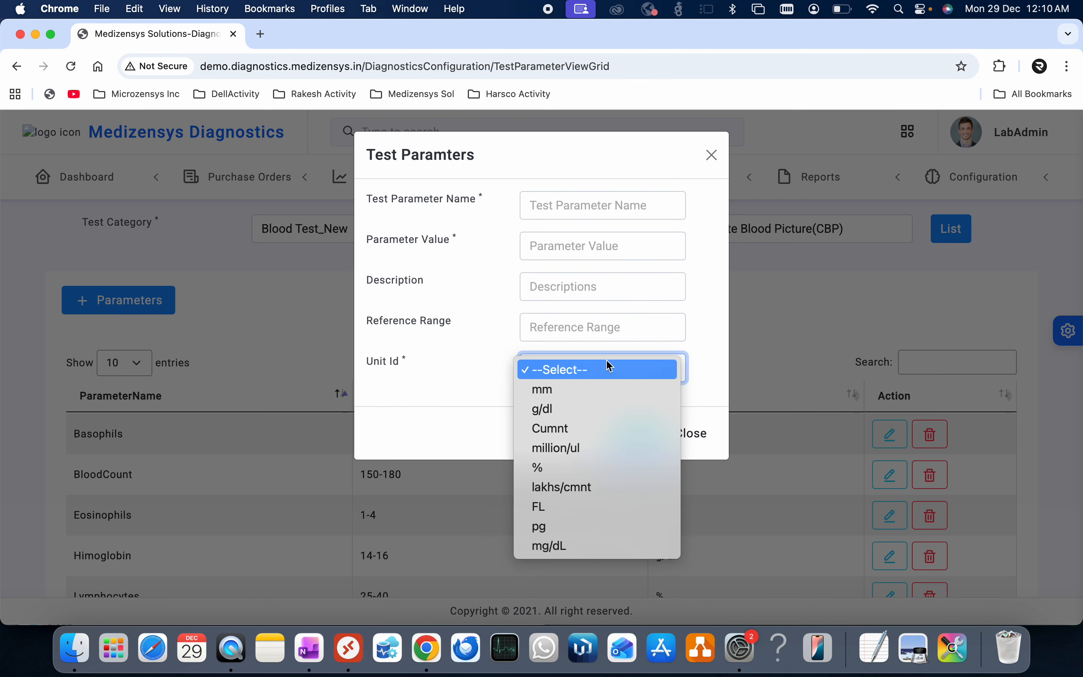
{"action": "left_click", "coordinate": [483, 371]}
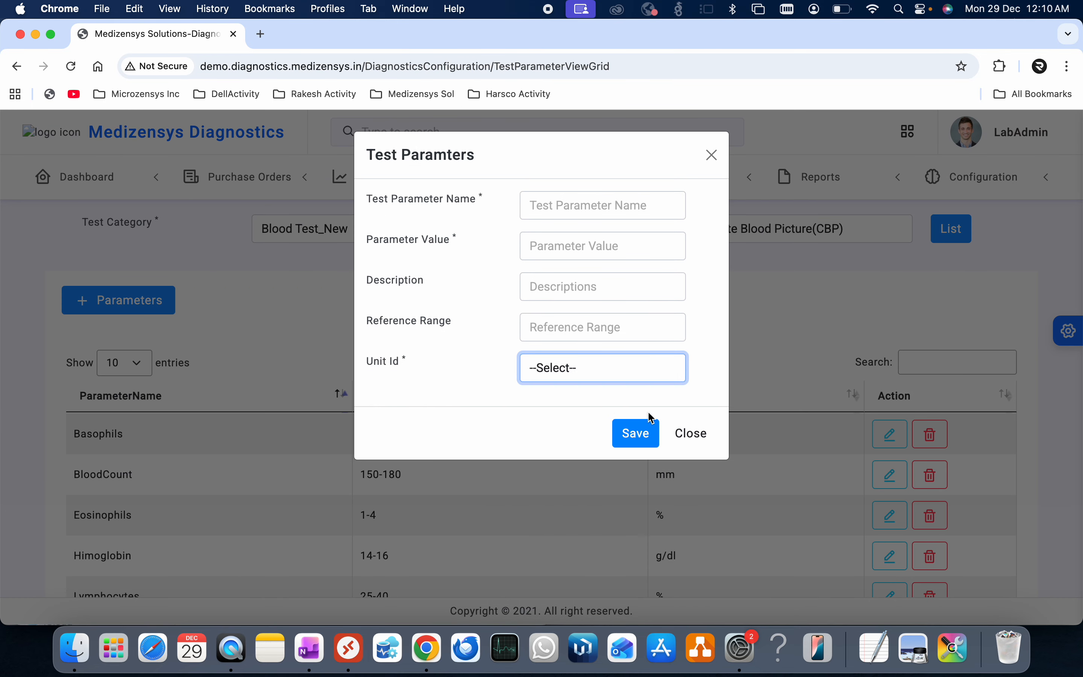
{"action": "left_click", "coordinate": [691, 433]}
{"action": "left_click", "coordinate": [720, 154]}
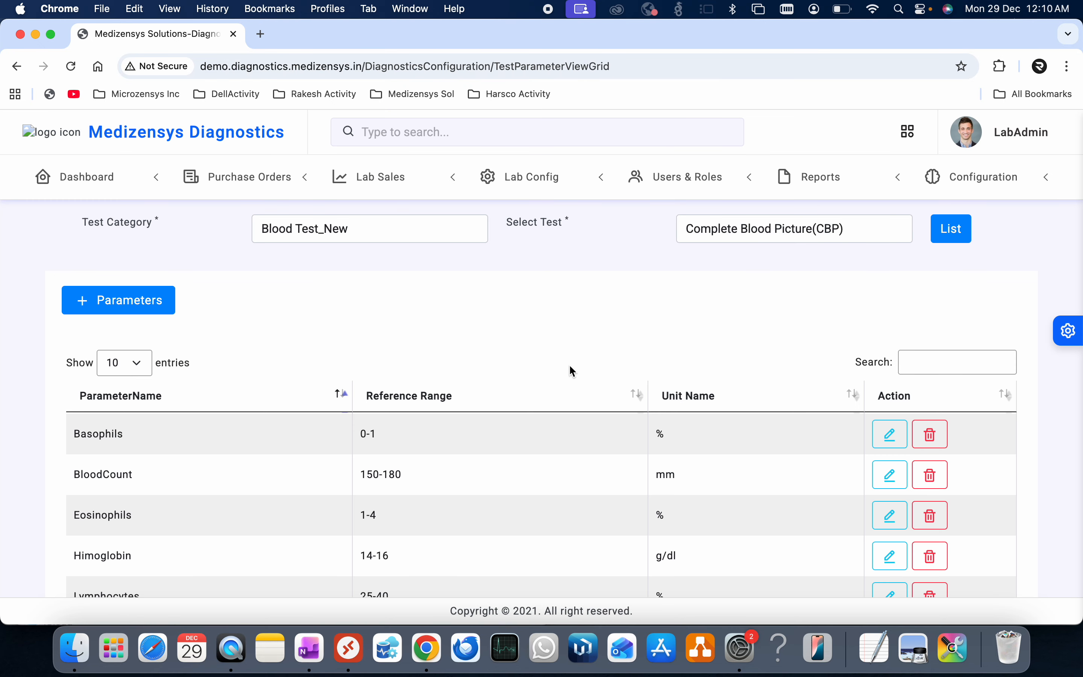
{"action": "scroll", "coordinate": [565, 448], "scroll_direction": "down", "scroll_amount": 5}
{"action": "scroll", "coordinate": [565, 448], "scroll_direction": "up", "scroll_amount": 5}
{"action": "scroll", "coordinate": [587, 269], "scroll_direction": "down", "scroll_amount": 5}
{"action": "scroll", "coordinate": [582, 256], "scroll_direction": "up", "scroll_amount": 3}
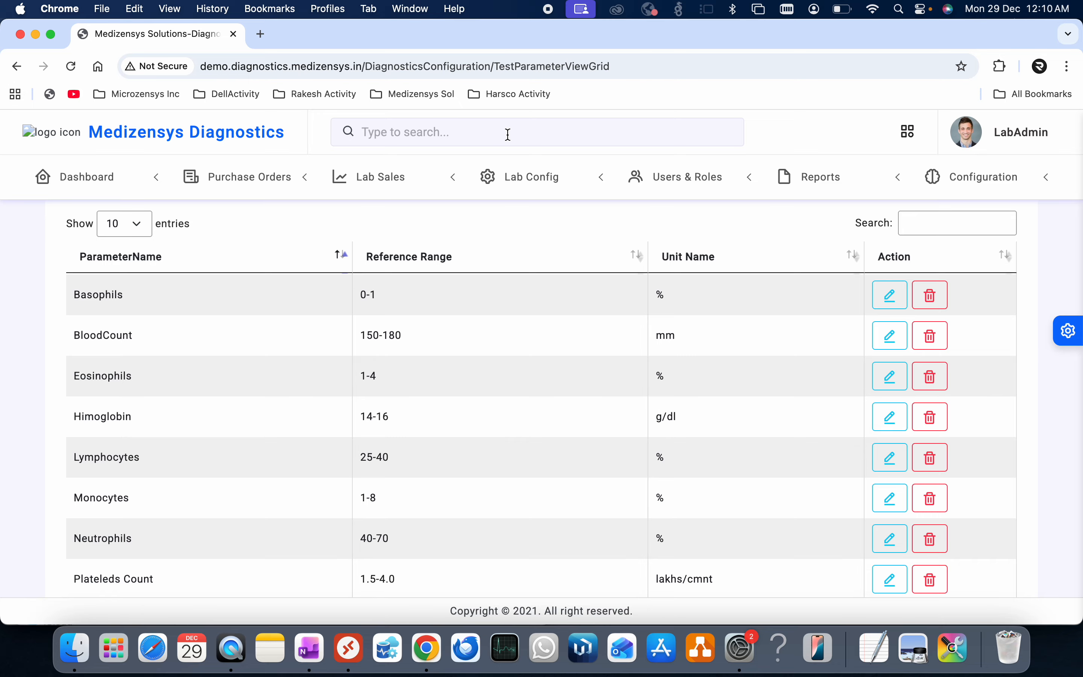
{"action": "left_click", "coordinate": [543, 185]}
- Search Lab Sales Total Orders for the patient's name and open their CBP result entry
{"action": "left_click", "coordinate": [403, 178]}
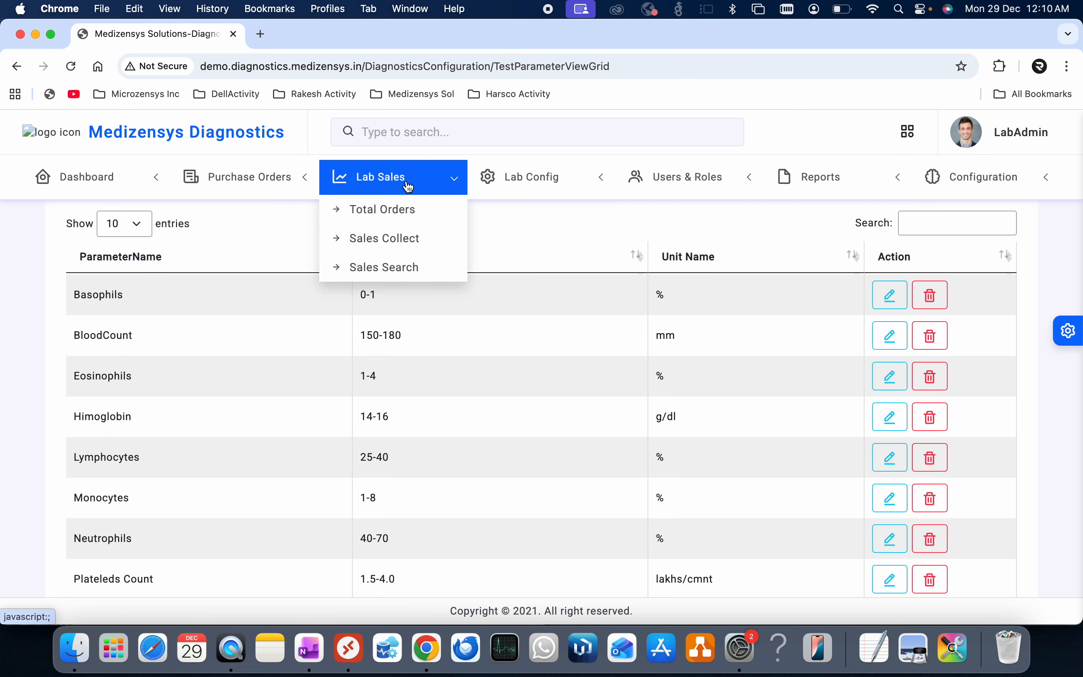
{"action": "left_click", "coordinate": [405, 217]}
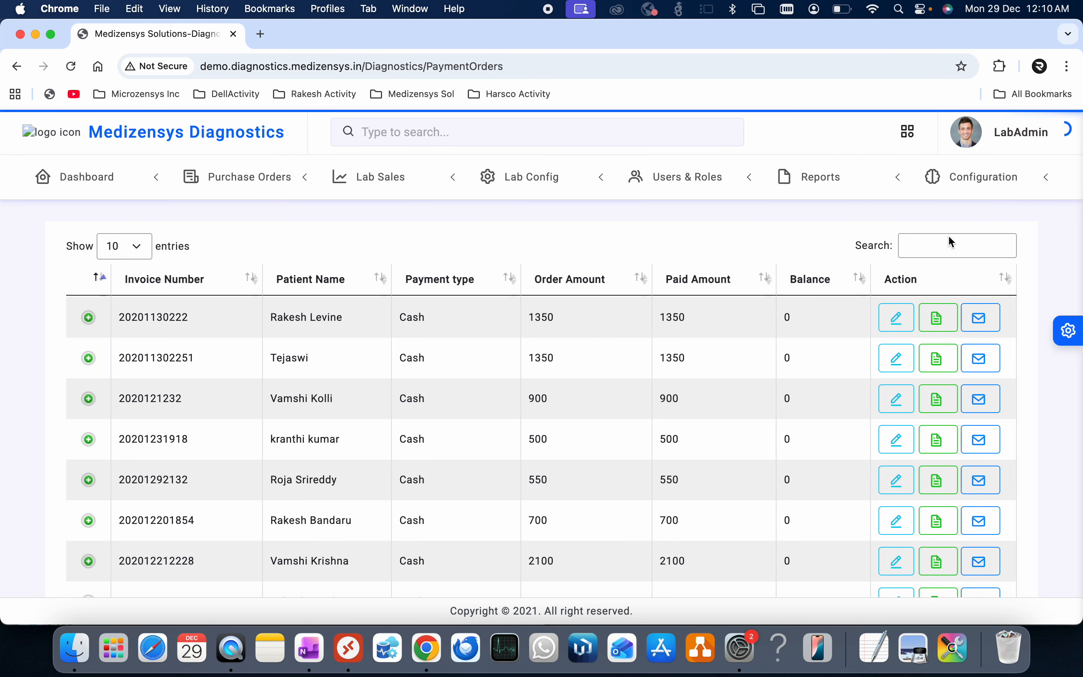
{"action": "left_click", "coordinate": [948, 249]}
{"action": "type", "text": "jo"}
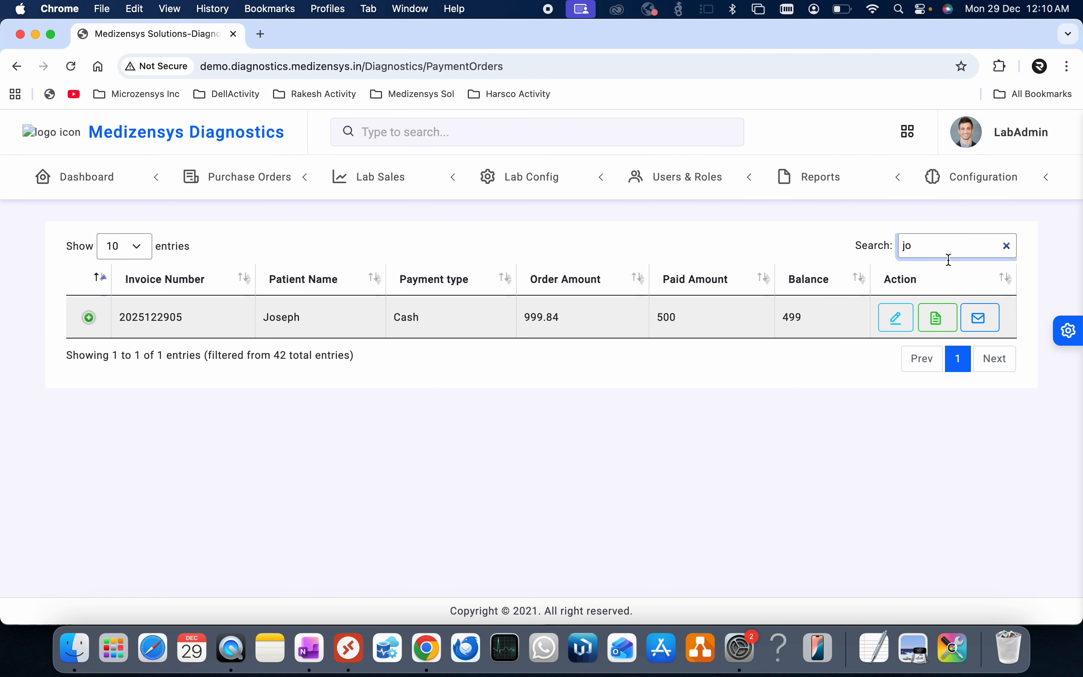
{"action": "left_click", "coordinate": [896, 318]}
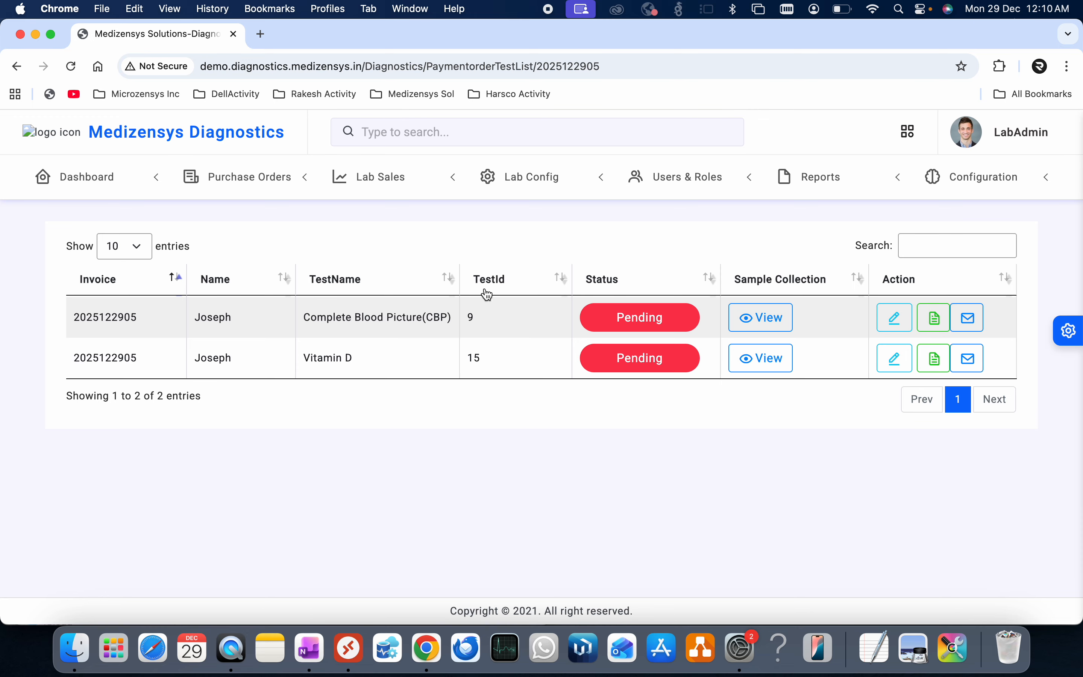
{"action": "left_click", "coordinate": [890, 319]}
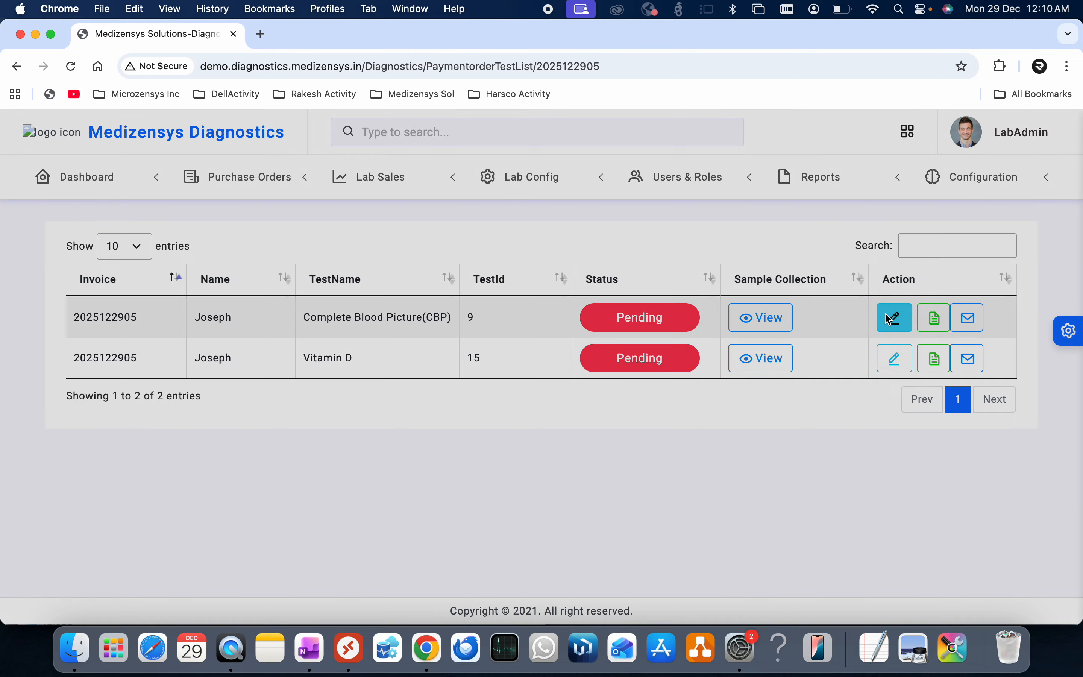
- Enter BloodCount 100, Himoglobin 12, Total Count 5000, RCB Count 5.0, Neutrophils 55, Lymphocytes 40
{"action": "left_click", "coordinate": [477, 212]}
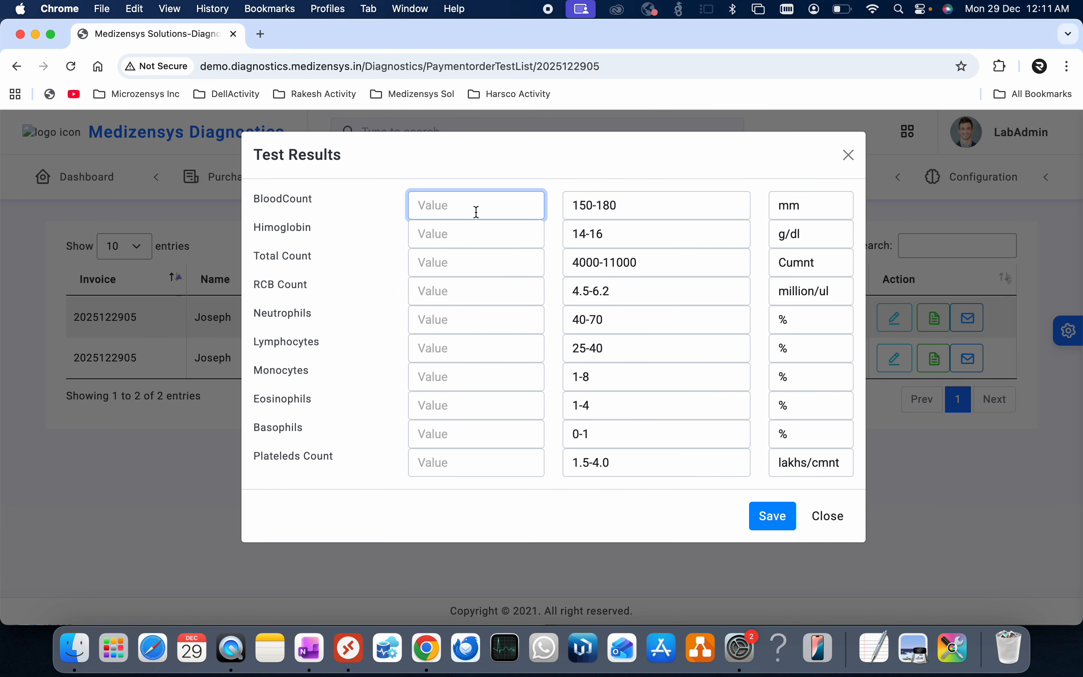
{"action": "type", "text": "100"}
{"action": "left_click", "coordinate": [475, 240]}
{"action": "type", "text": "12"}
{"action": "left_click", "coordinate": [477, 260]}
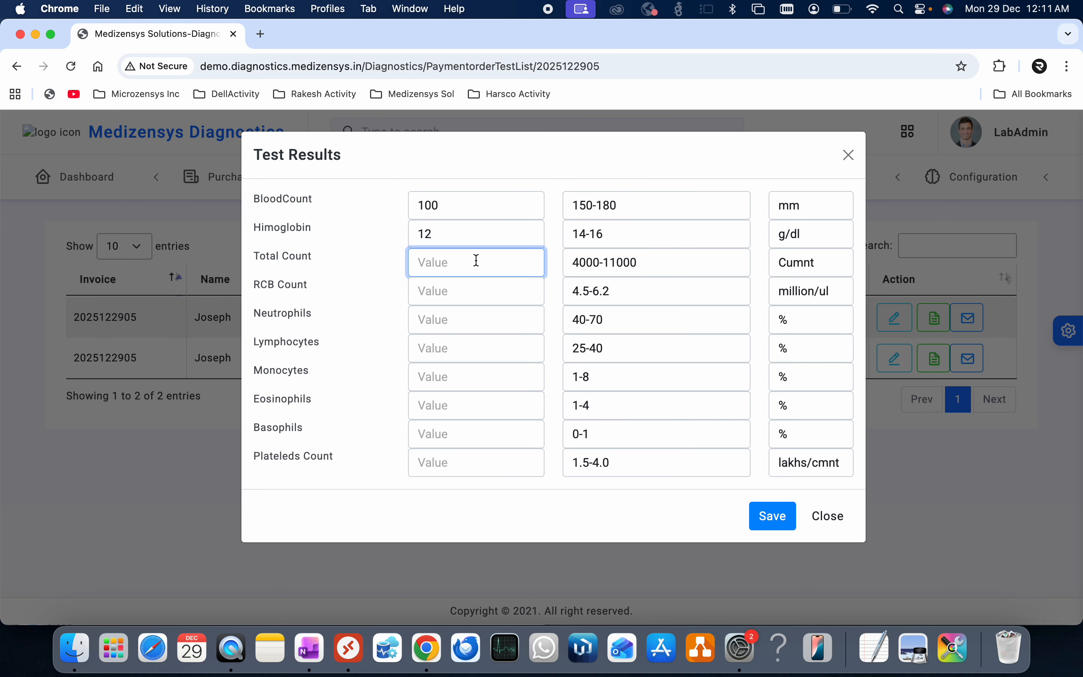
{"action": "type", "text": "5000"}
{"action": "left_click", "coordinate": [487, 289]}
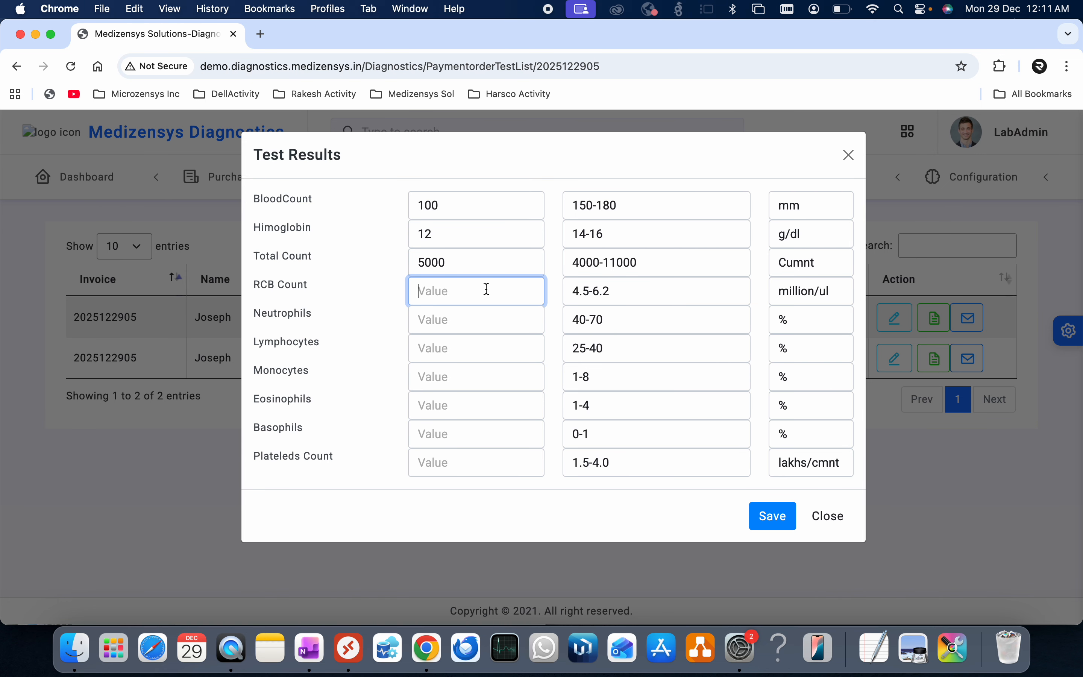
{"action": "type", "text": "5."}
{"action": "left_click", "coordinate": [481, 316]}
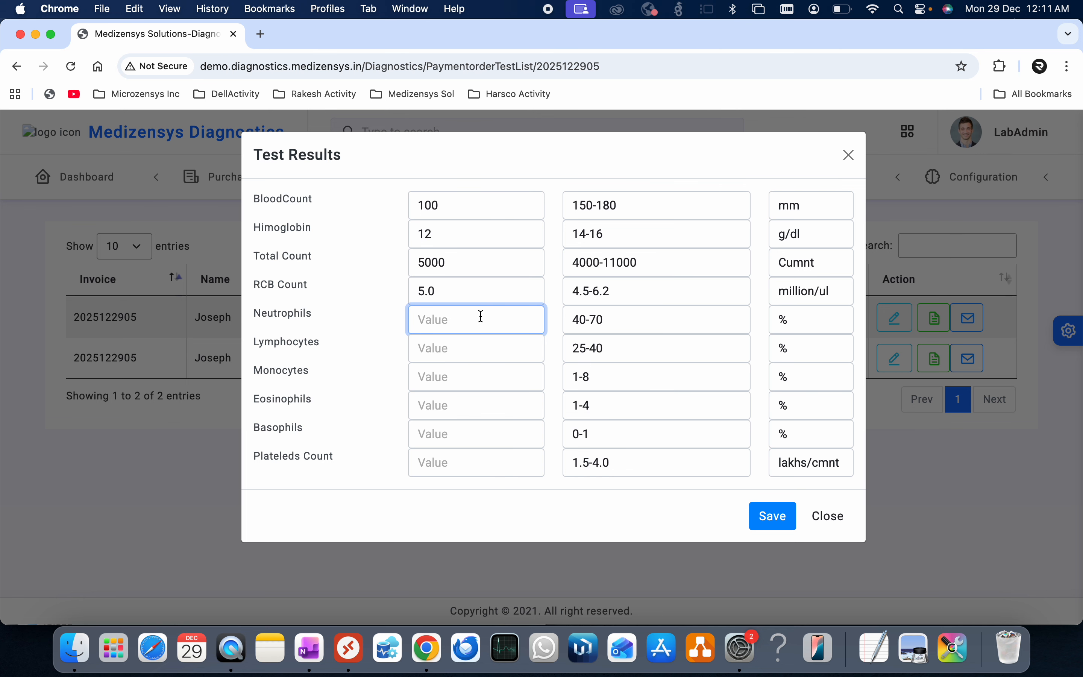
{"action": "type", "text": "55"}
{"action": "left_click", "coordinate": [448, 348]}
{"action": "type", "text": "40"}
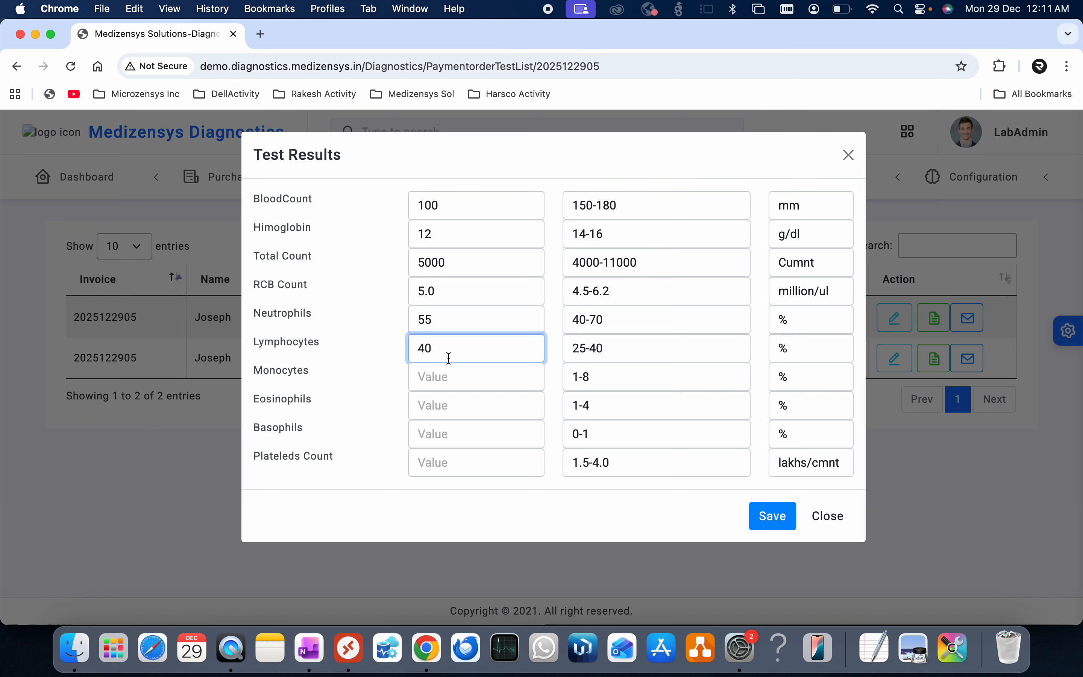
- Enter Monocytes 5, Eosinophils 2, Basophils 1, Plateleds Count 2.5, then save the results
{"action": "left_click", "coordinate": [448, 379]}
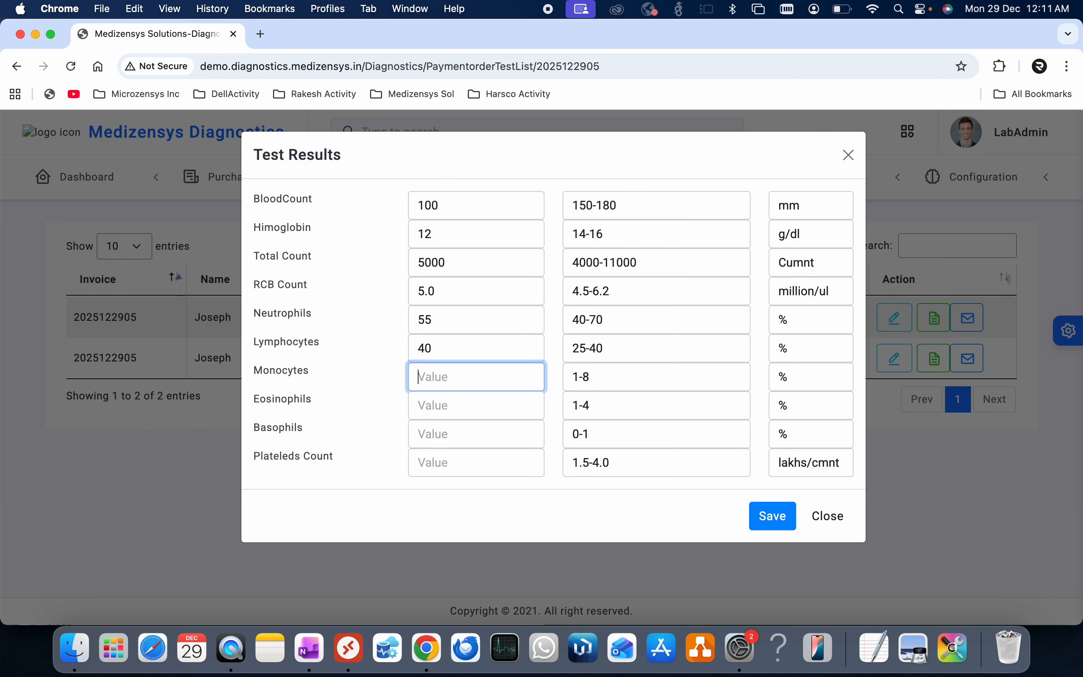
{"action": "type", "text": "5"}
{"action": "left_click", "coordinate": [465, 403]}
{"action": "type", "text": "2"}
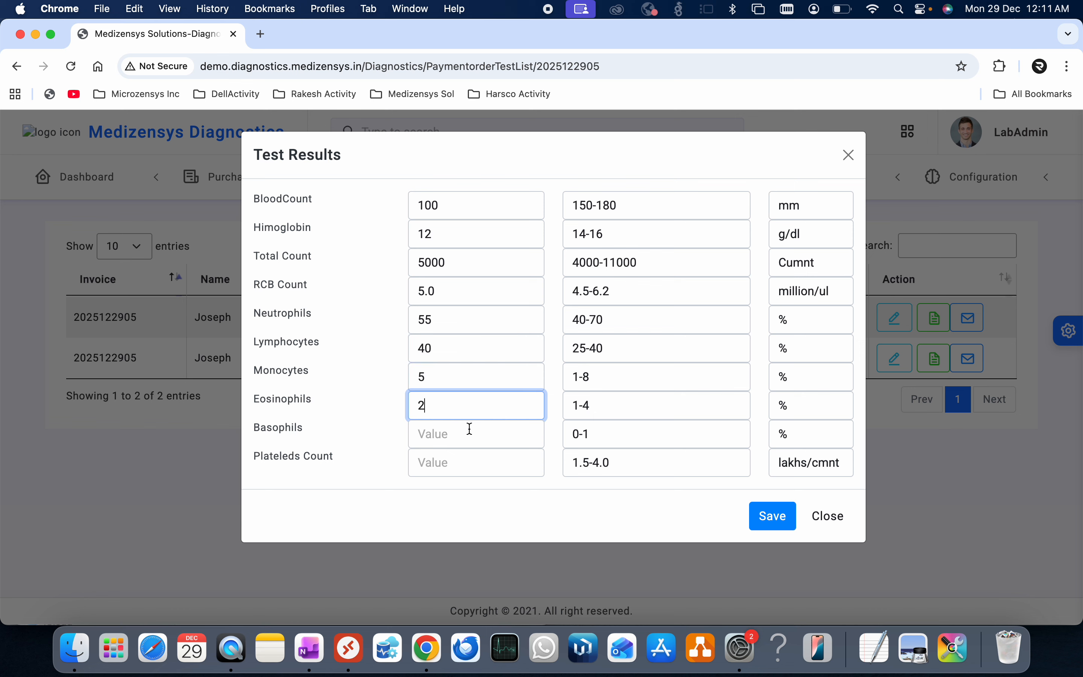
{"action": "left_click", "coordinate": [470, 430]}
{"action": "type", "text": "1"}
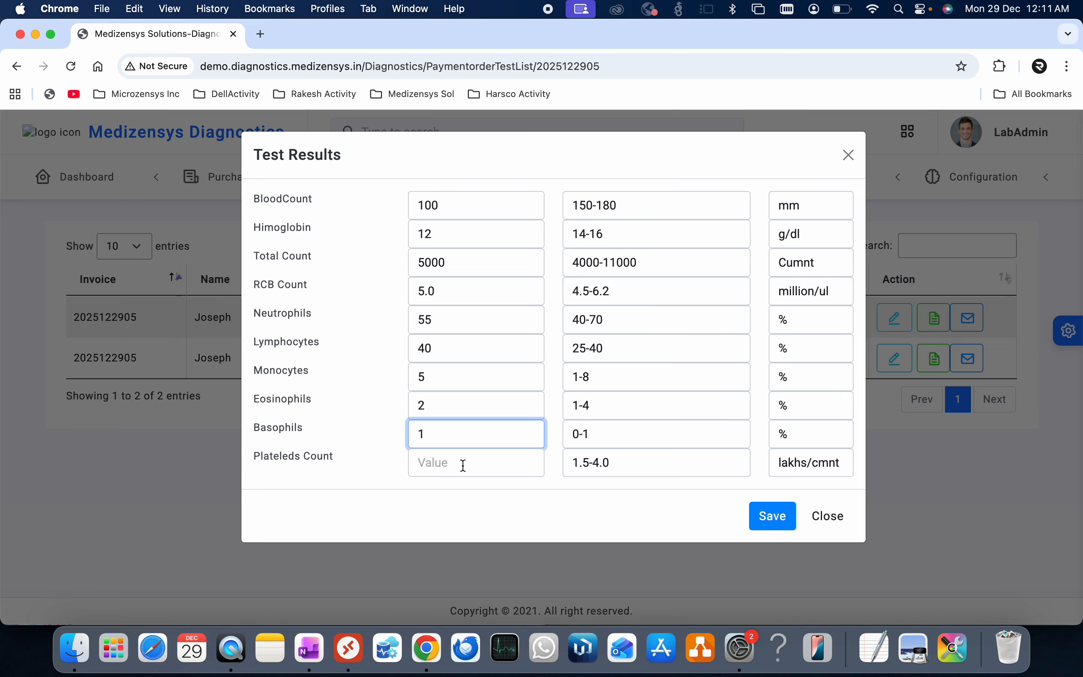
{"action": "left_click", "coordinate": [463, 465]}
{"action": "type", "text": "2.5"}
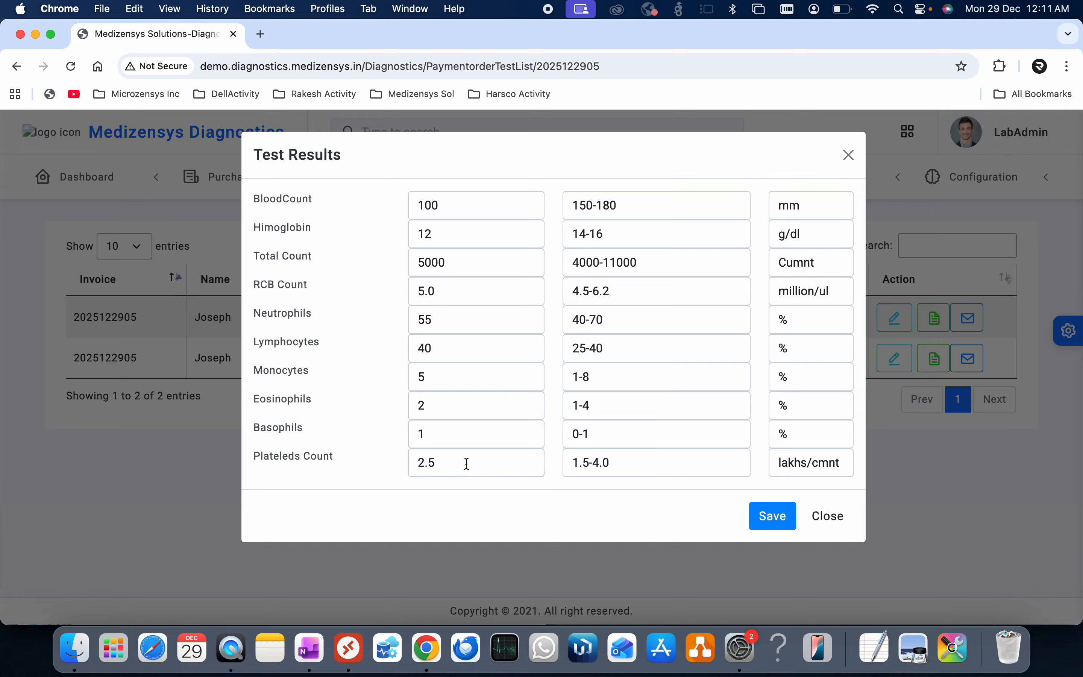
{"action": "left_click_drag", "start_coordinate": [466, 464], "coordinate": [367, 467]}
{"action": "left_click", "coordinate": [572, 497]}
{"action": "left_click", "coordinate": [770, 516]}
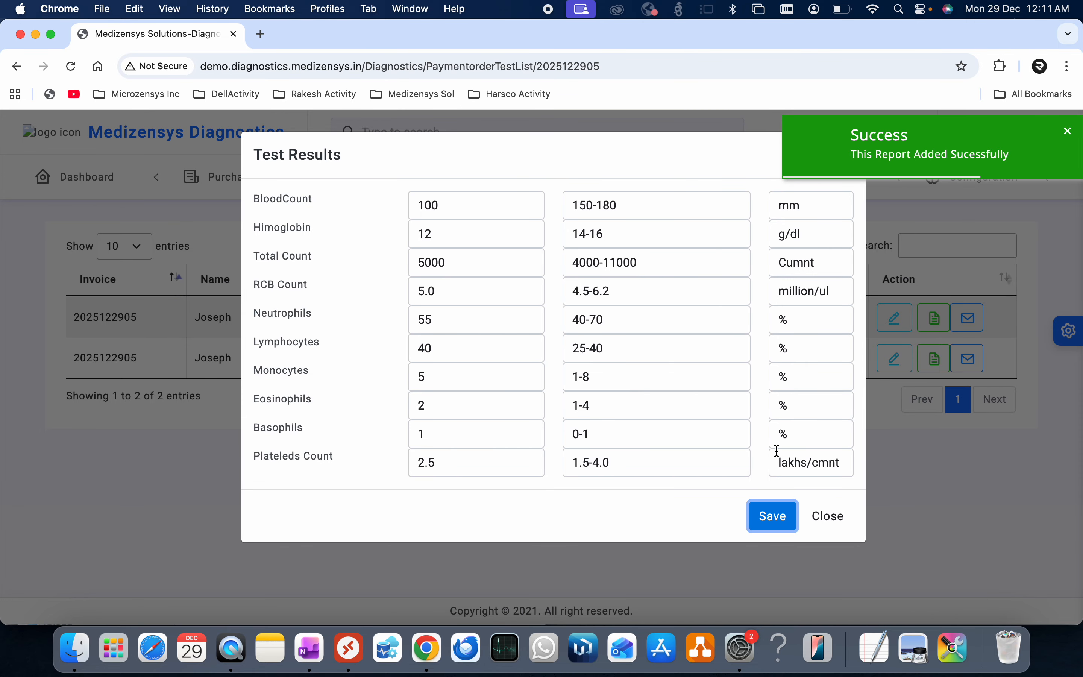
{"action": "left_click", "coordinate": [830, 521]}
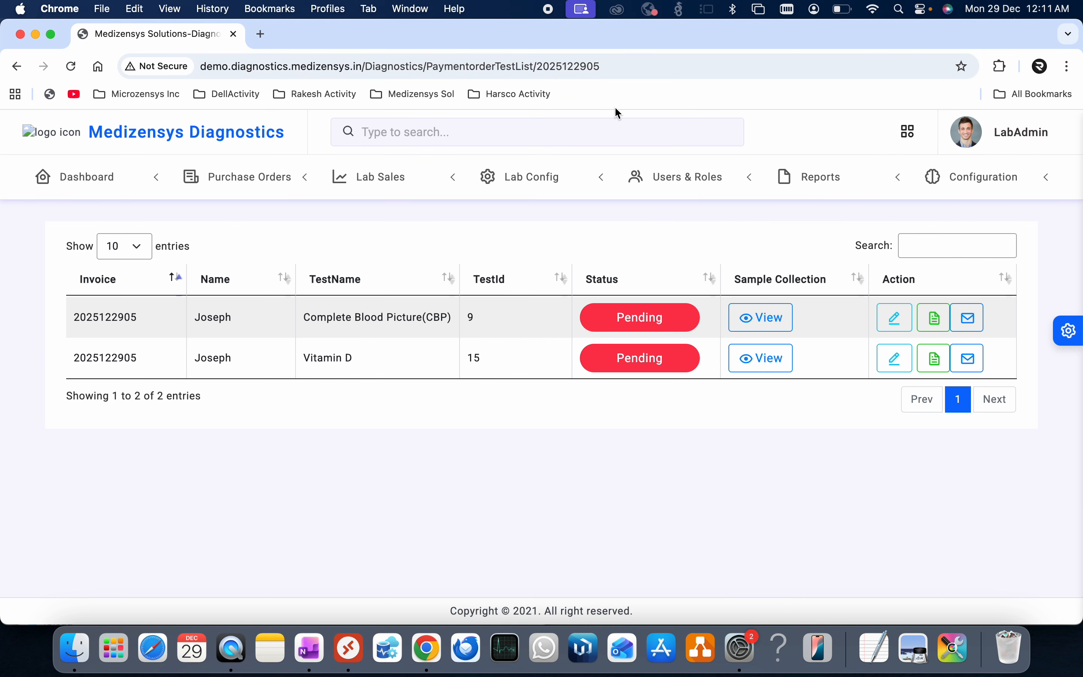
- Reload the test list page, then check and close the empty Vitamin D results window
{"action": "left_click", "coordinate": [638, 63]}
{"action": "key", "text": "Return"}
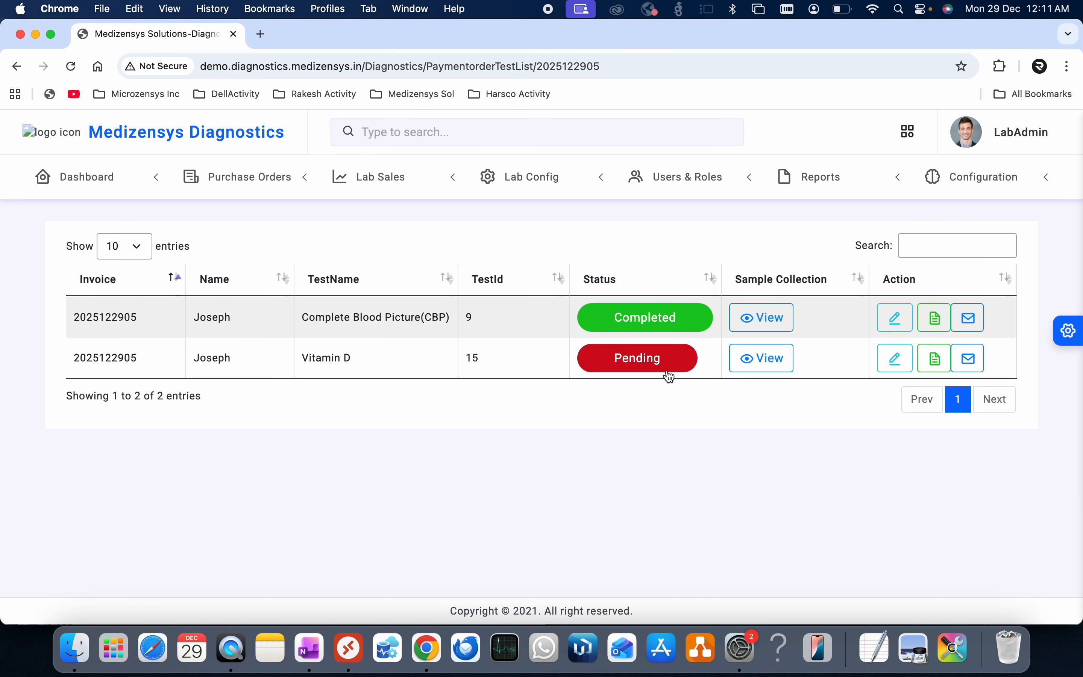
{"action": "left_click", "coordinate": [885, 369]}
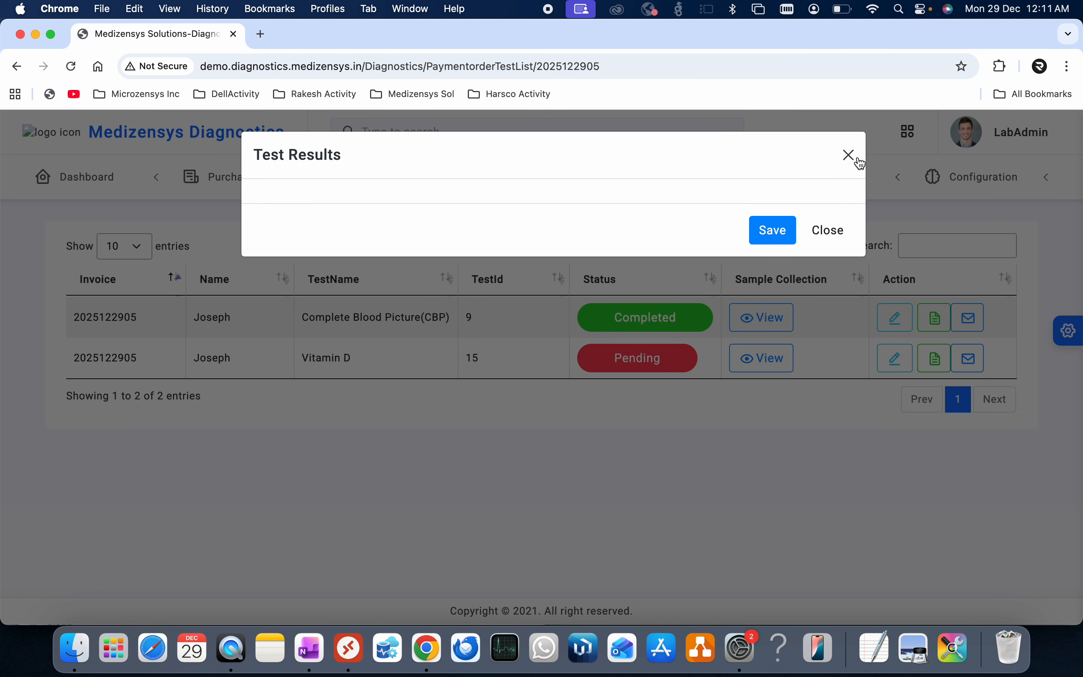
{"action": "left_click", "coordinate": [857, 158]}
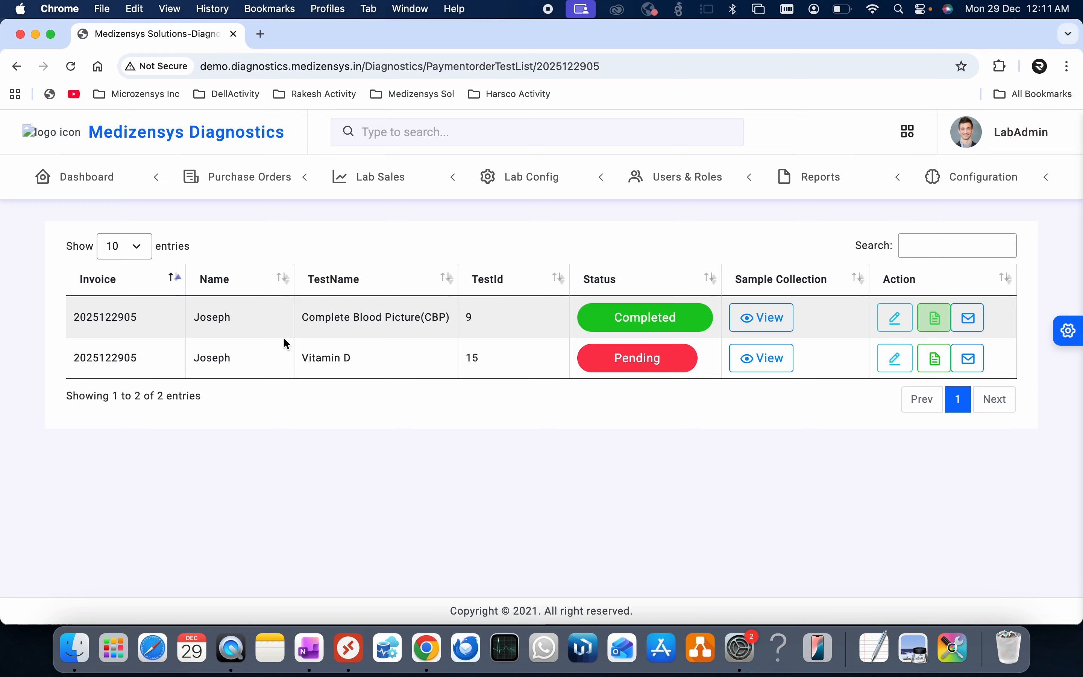
- Open the CBP lab report, scroll through its values and ranges, and send it to print
{"action": "left_click", "coordinate": [932, 330]}
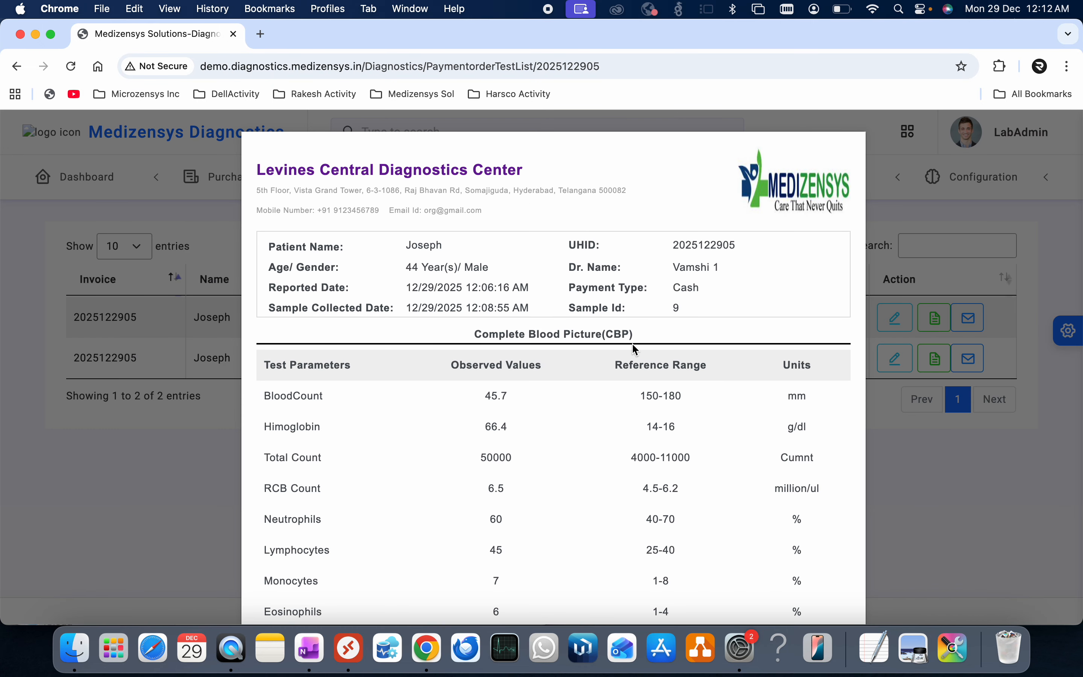
{"action": "scroll", "coordinate": [635, 350], "scroll_direction": "down", "scroll_amount": 3}
{"action": "scroll", "coordinate": [425, 282], "scroll_direction": "up", "scroll_amount": 3}
{"action": "scroll", "coordinate": [621, 366], "scroll_direction": "down", "scroll_amount": 5}
{"action": "scroll", "coordinate": [621, 366], "scroll_direction": "down", "scroll_amount": 7}
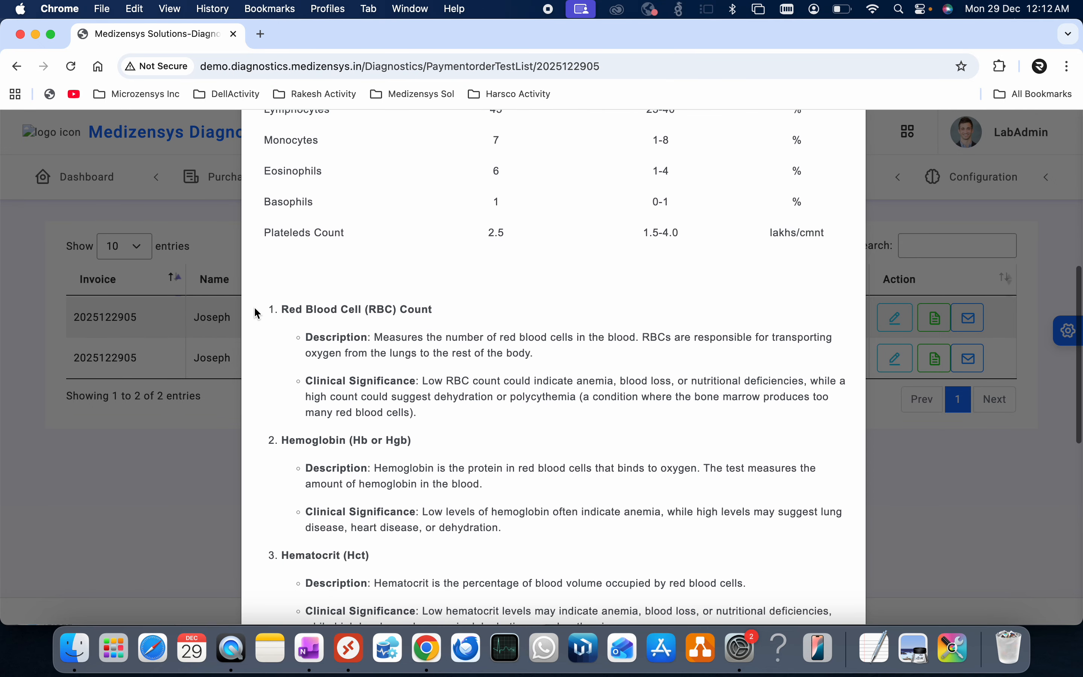
{"action": "scroll", "coordinate": [410, 383], "scroll_direction": "down", "scroll_amount": 12}
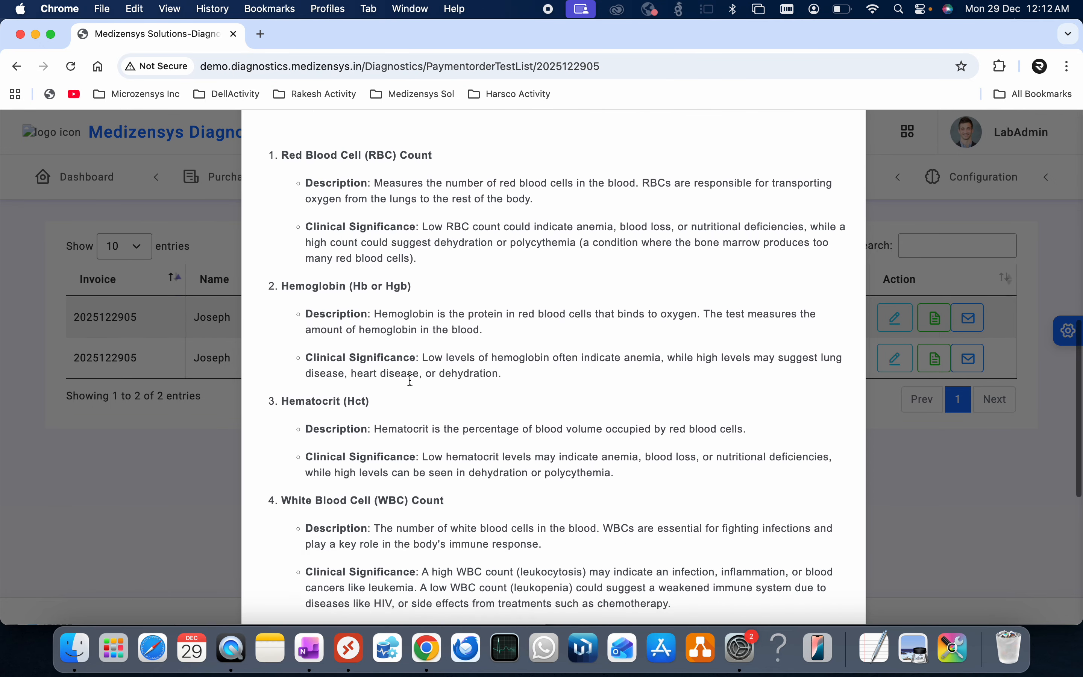
{"action": "scroll", "coordinate": [476, 386], "scroll_direction": "up", "scroll_amount": 20}
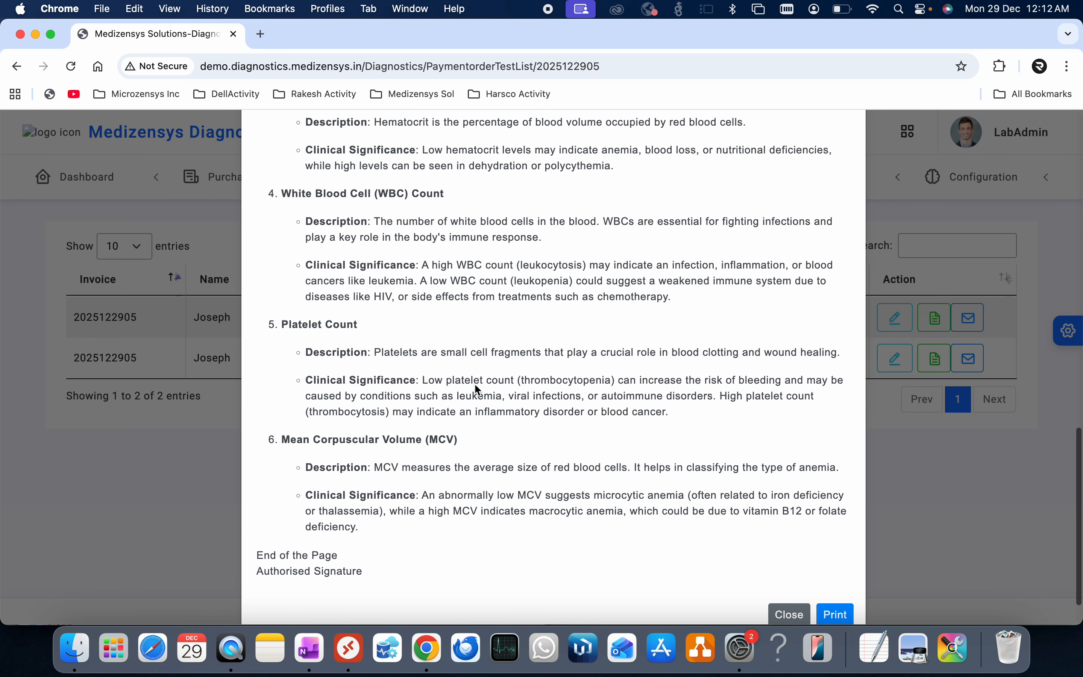
{"action": "scroll", "coordinate": [476, 384], "scroll_direction": "down", "scroll_amount": 20}
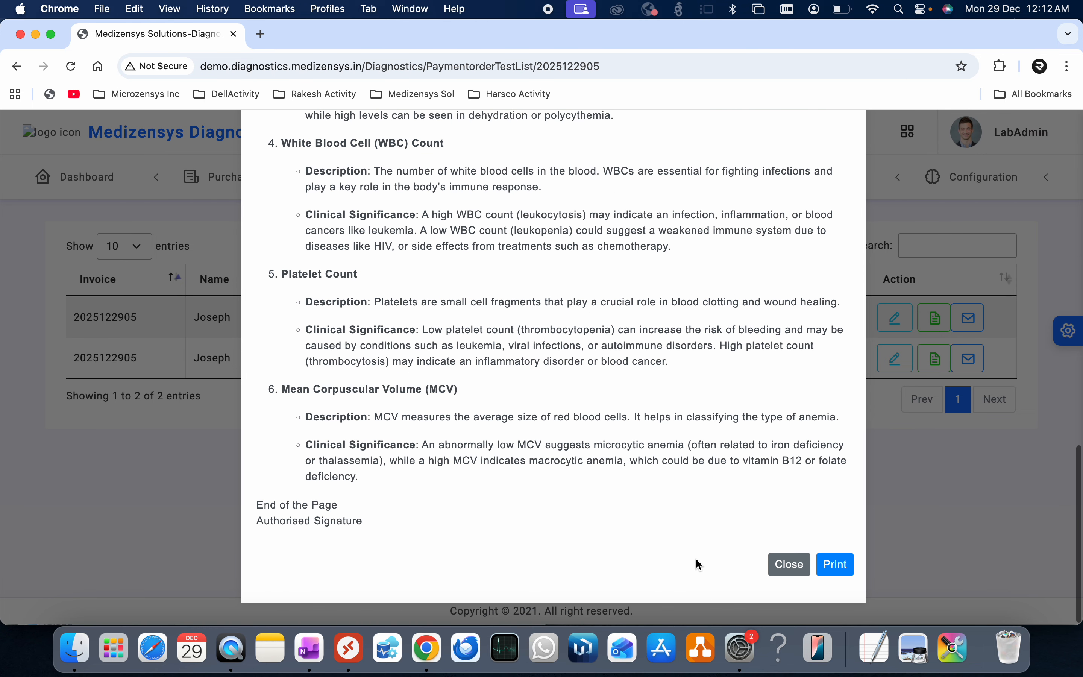
{"action": "left_click", "coordinate": [845, 573]}
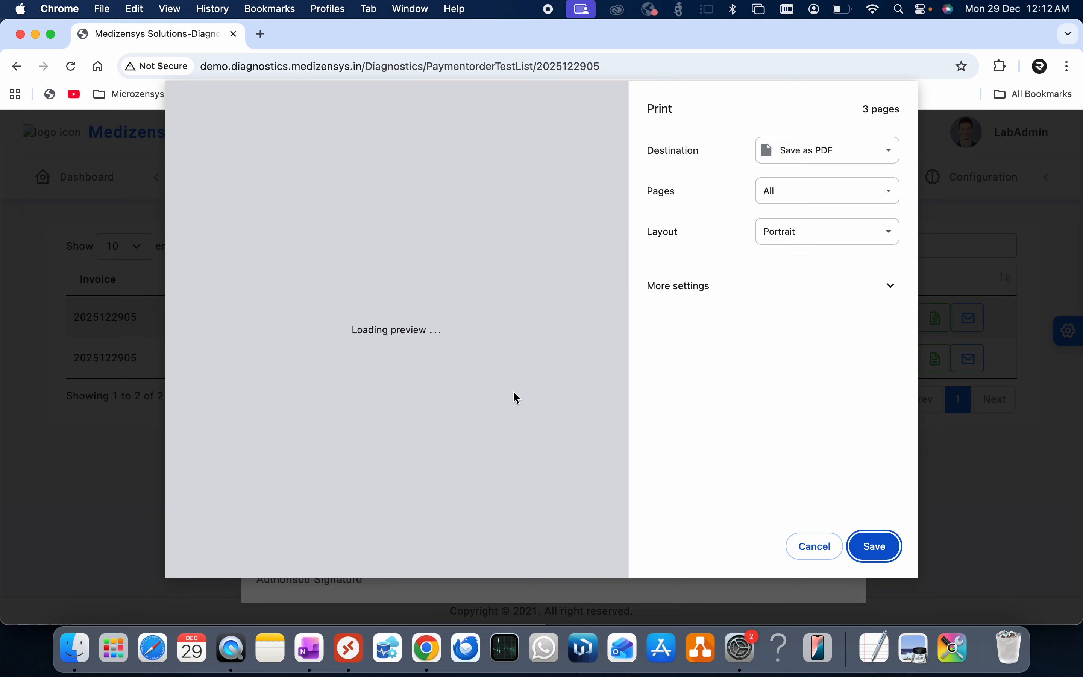
- Scroll through the 3-page Save as PDF print preview, then cancel printing
{"action": "scroll", "coordinate": [452, 284], "scroll_direction": "down", "scroll_amount": 5}
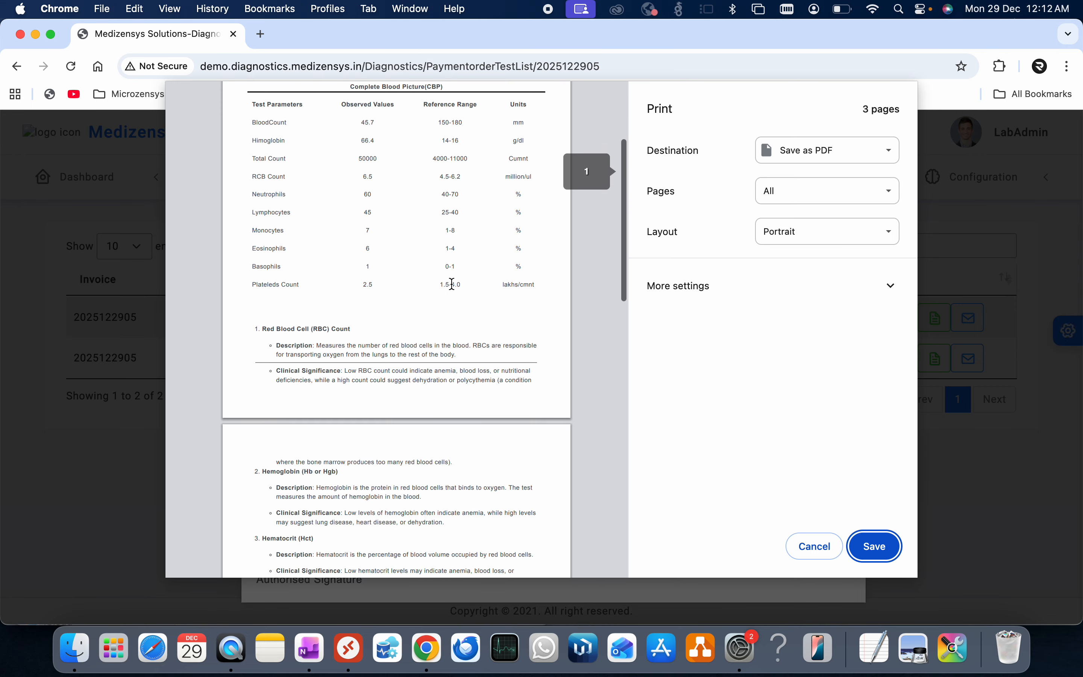
{"action": "scroll", "coordinate": [452, 285], "scroll_direction": "down", "scroll_amount": 15}
{"action": "scroll", "coordinate": [452, 284], "scroll_direction": "up", "scroll_amount": 20}
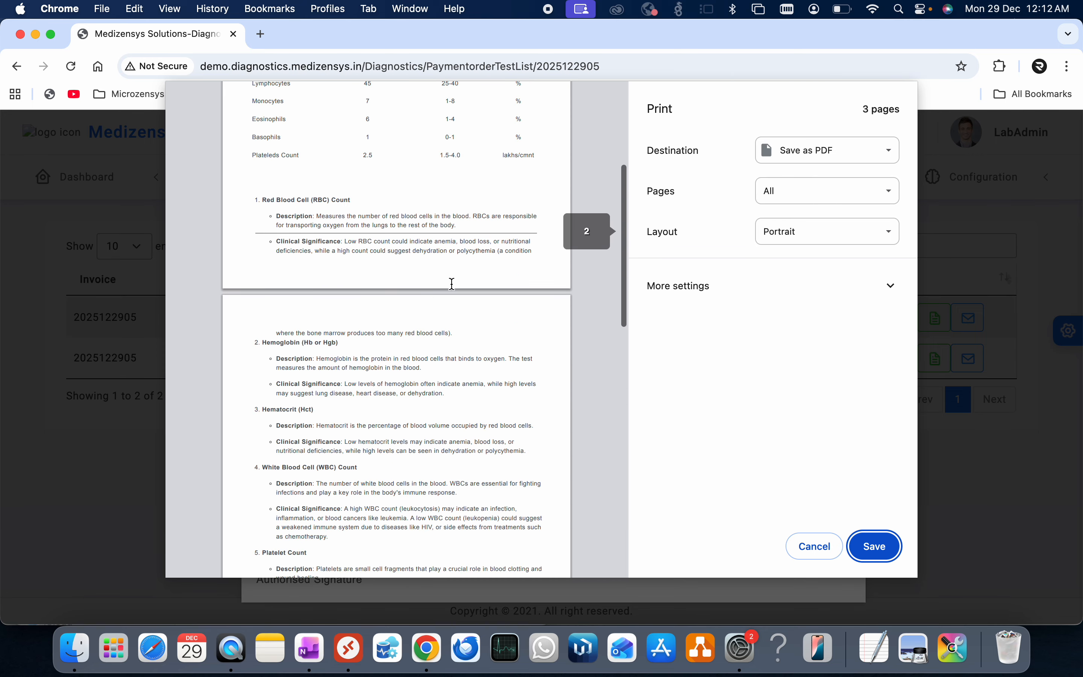
{"action": "left_click", "coordinate": [822, 547]}
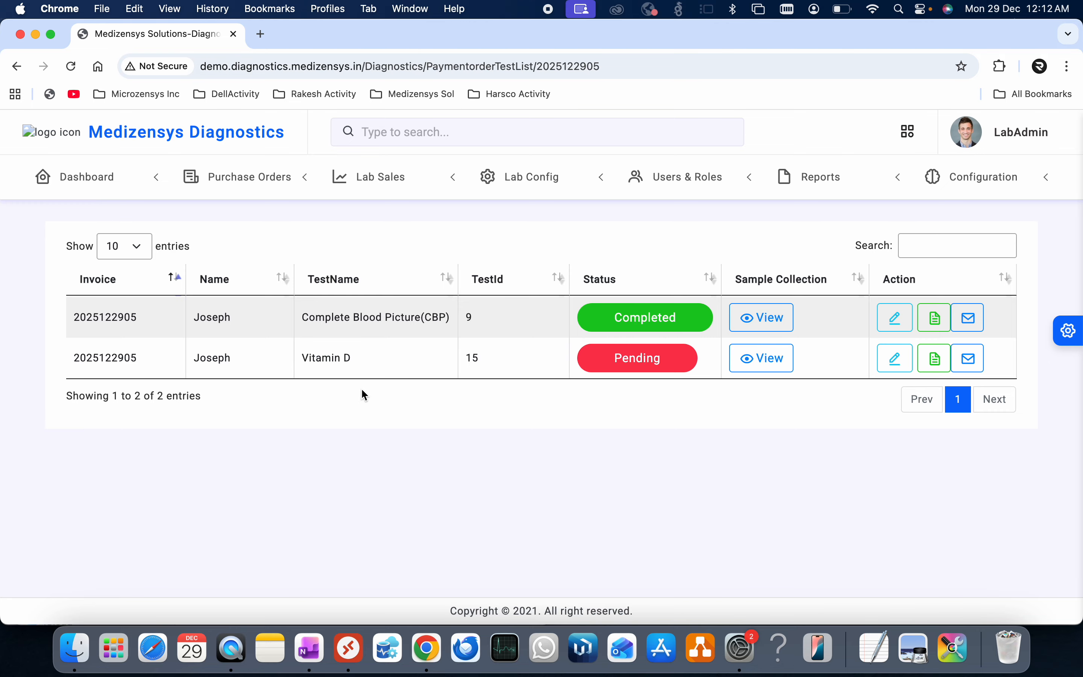
- Open the main dashboard and scroll down to the Recent Test Reports list
{"action": "left_click", "coordinate": [84, 176]}
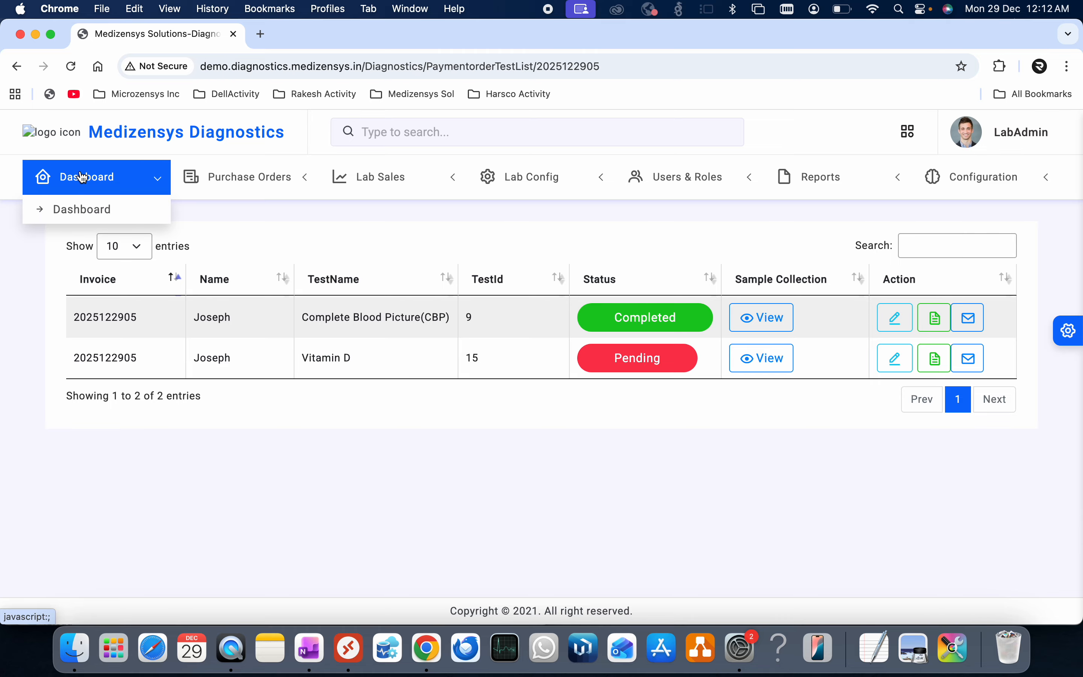
{"action": "left_click", "coordinate": [81, 209]}
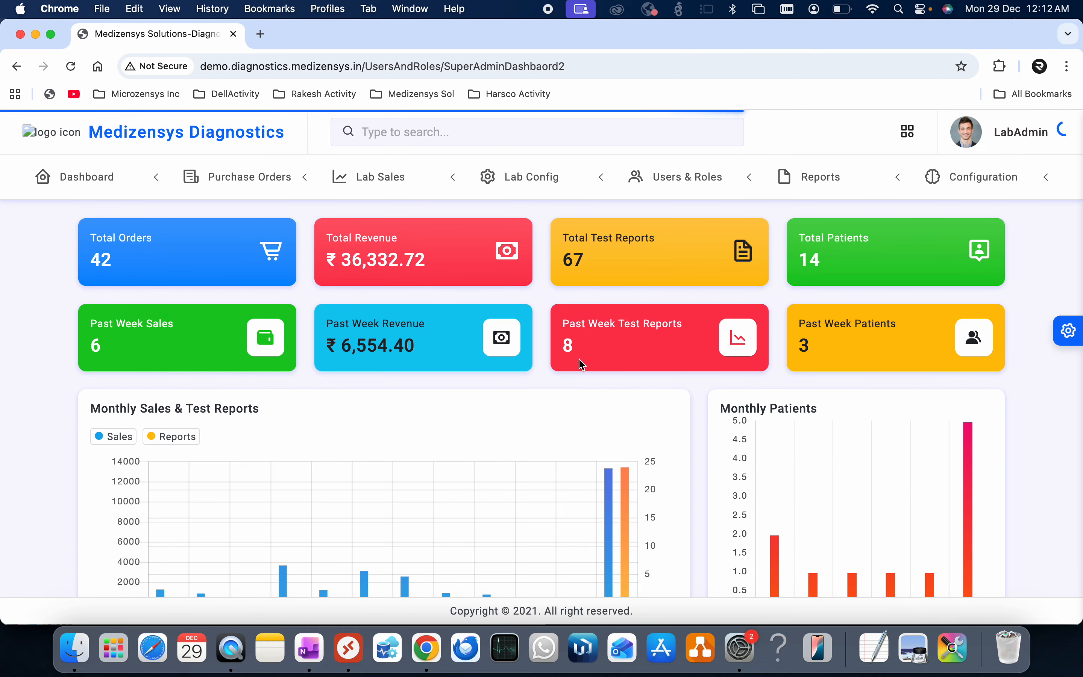
{"action": "scroll", "coordinate": [660, 427], "scroll_direction": "down", "scroll_amount": 10}
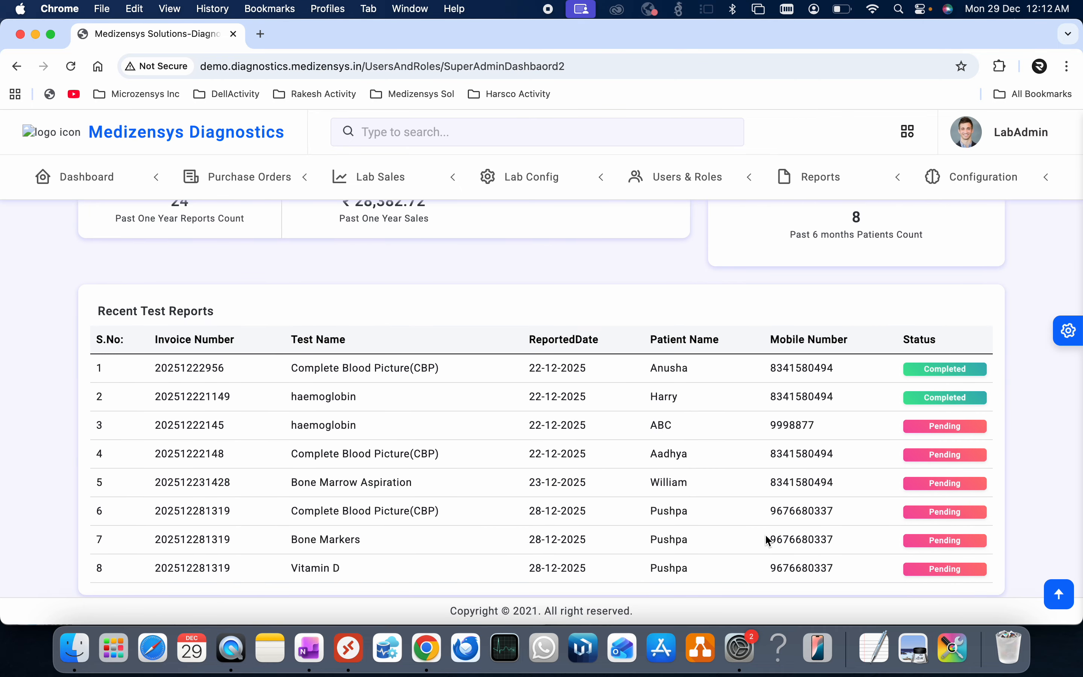
{"action": "scroll", "coordinate": [767, 540], "scroll_direction": "down", "scroll_amount": 2}
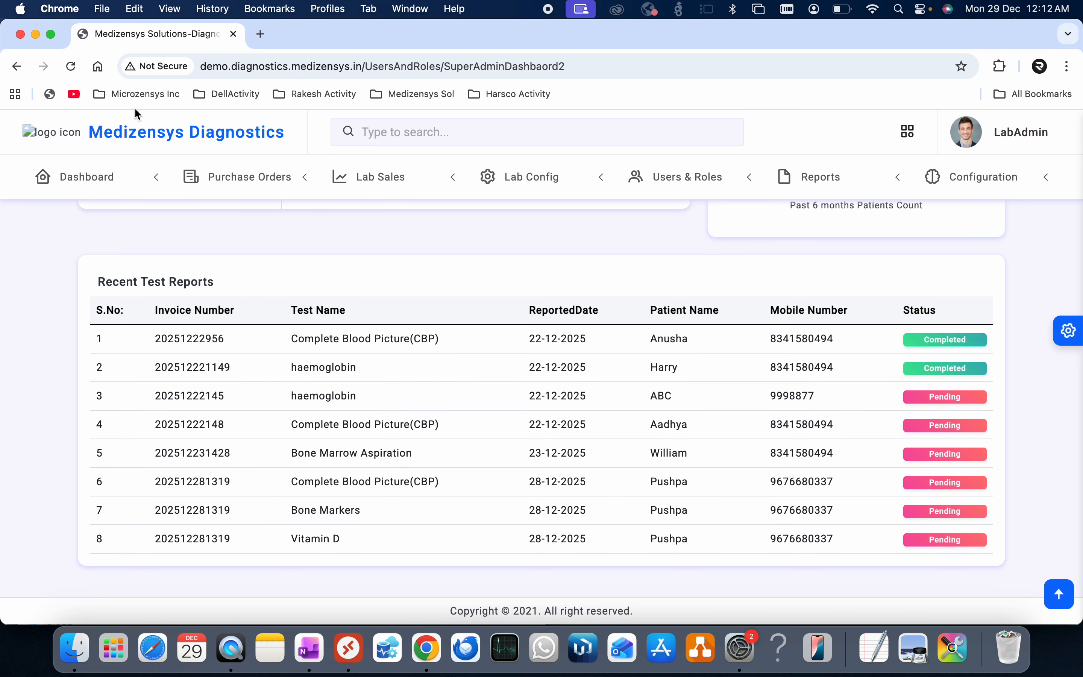
- Reload the dashboard and return to the totals: 42 orders, ₹36,332.72 revenue, 67 reports, 14 patients
{"action": "left_click", "coordinate": [81, 74]}
{"action": "scroll", "coordinate": [591, 488], "scroll_direction": "up", "scroll_amount": 2}
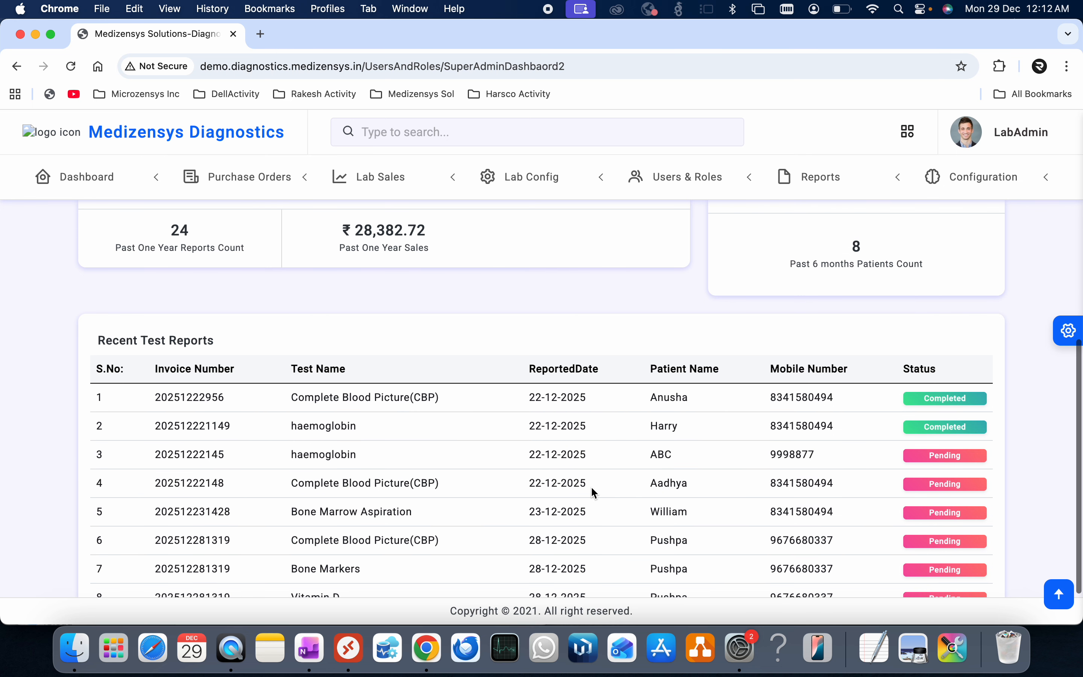
{"action": "scroll", "coordinate": [592, 488], "scroll_direction": "down", "scroll_amount": 2}
{"action": "scroll", "coordinate": [591, 488], "scroll_direction": "up", "scroll_amount": 2}
{"action": "scroll", "coordinate": [592, 490], "scroll_direction": "up", "scroll_amount": 10}
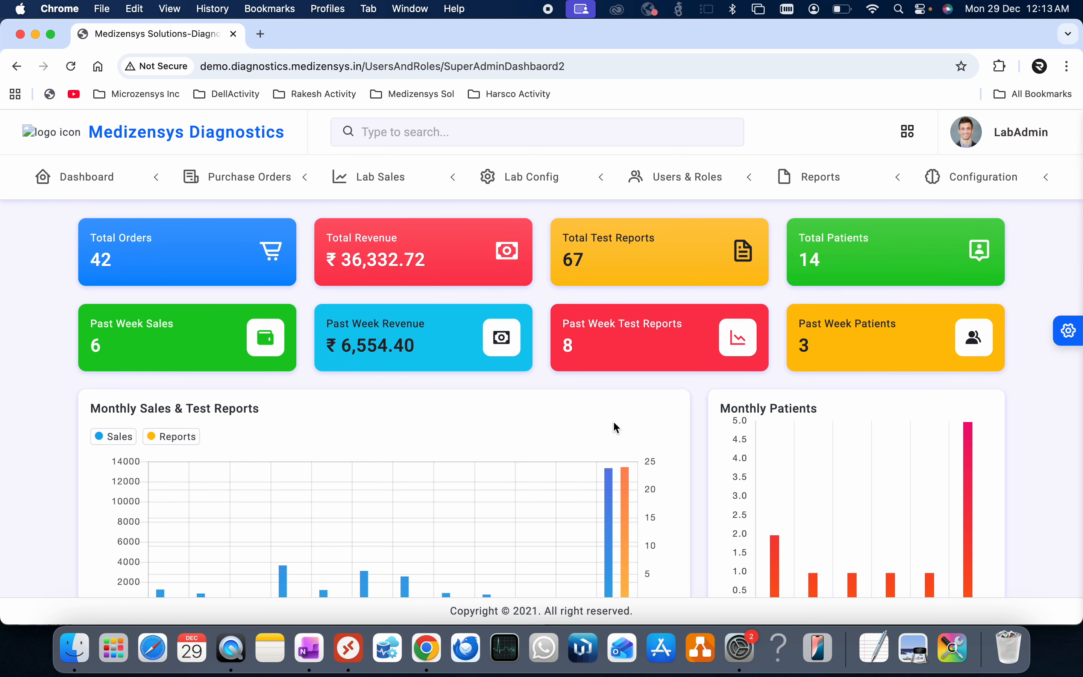
- Look over the Users & Roles and Reports menus, then open the Lab Config Doctors list
{"action": "left_click", "coordinate": [698, 177]}
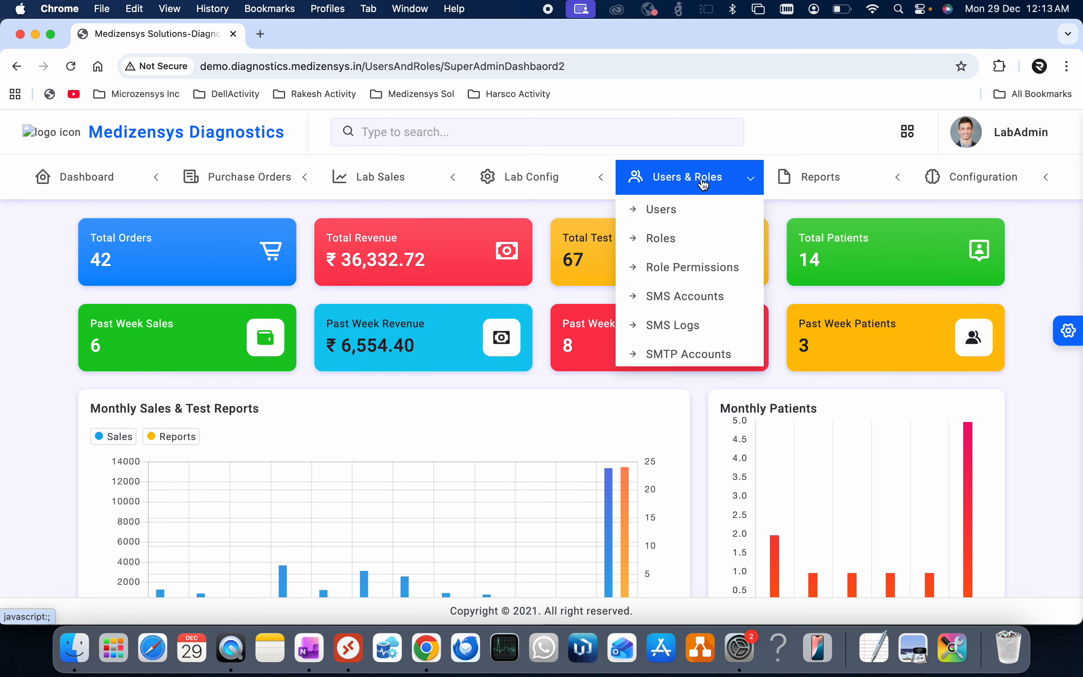
{"action": "left_click", "coordinate": [819, 177]}
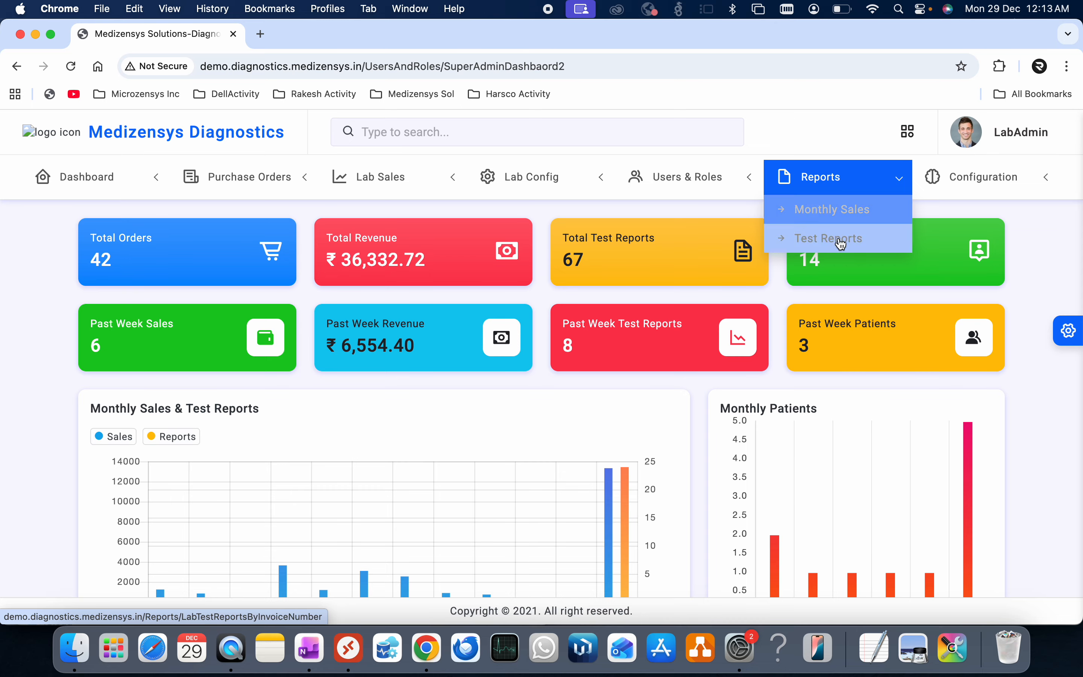
{"action": "left_click", "coordinate": [553, 177]}
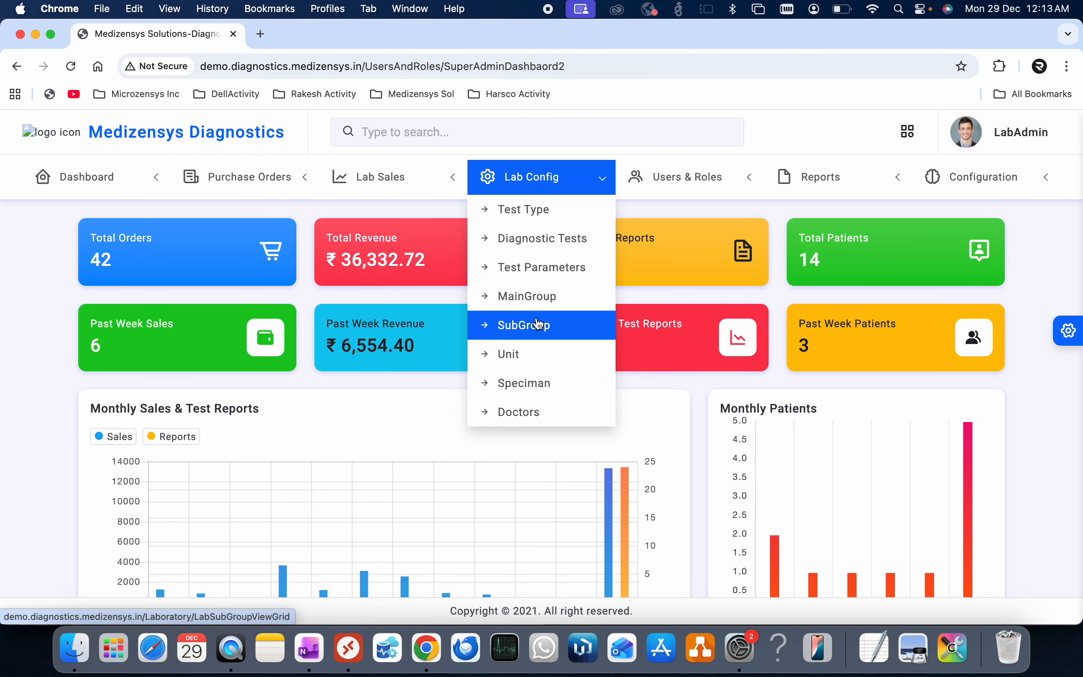
{"action": "left_click", "coordinate": [532, 413]}
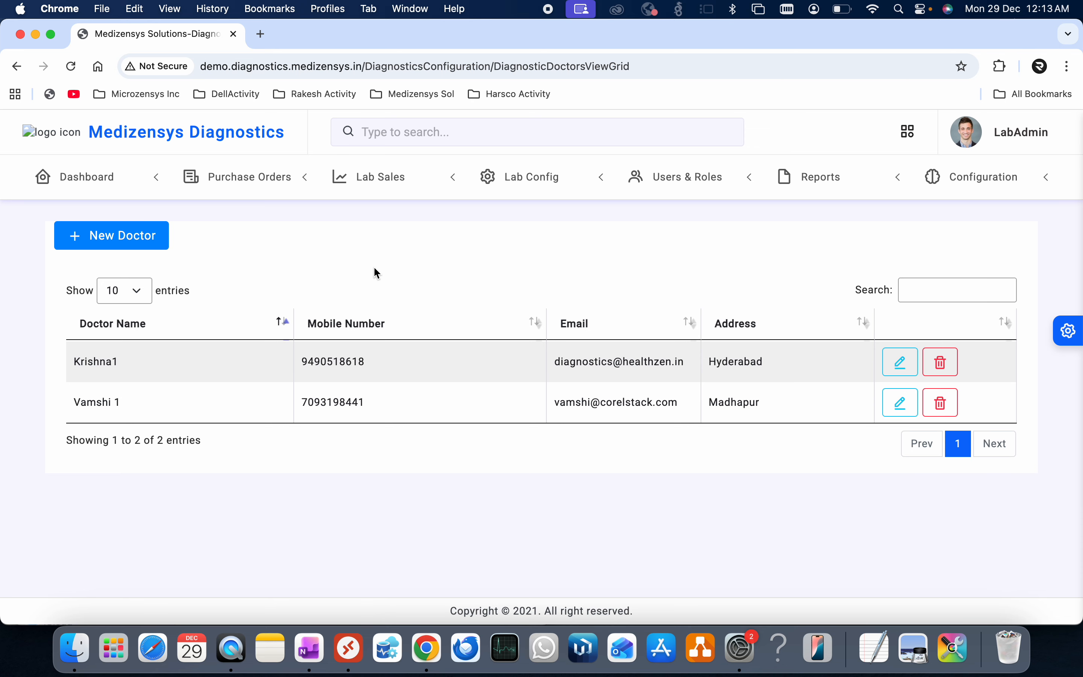
- Look over the Purchase Orders and Configuration menus, then go back to the main Dashboard
{"action": "left_click", "coordinate": [282, 178]}
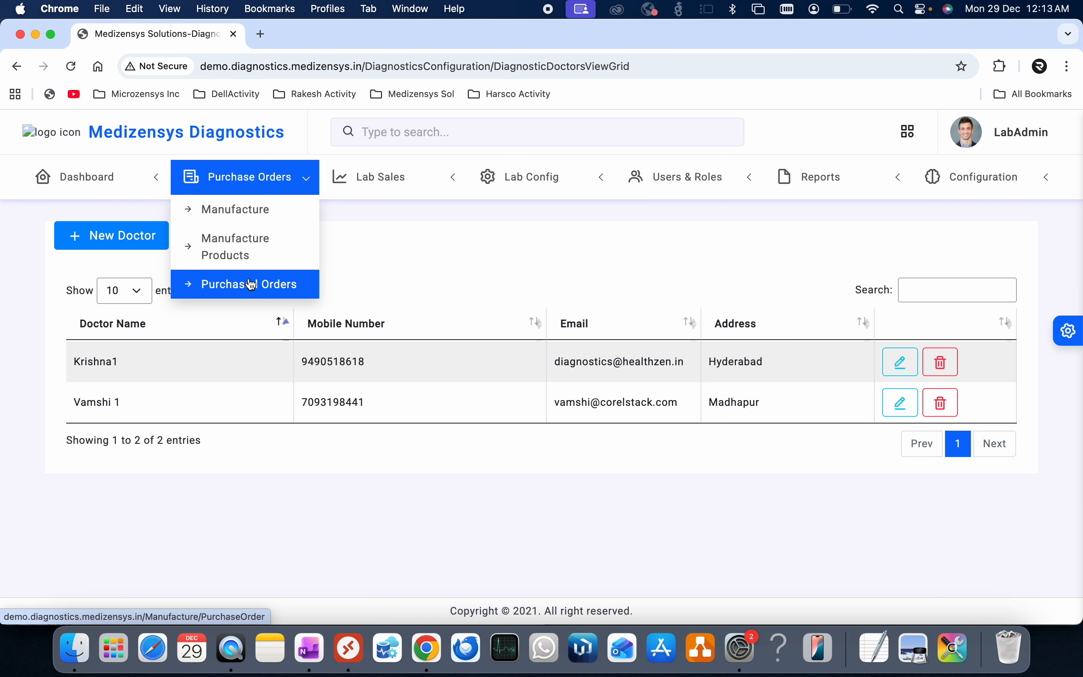
{"action": "left_click", "coordinate": [906, 185]}
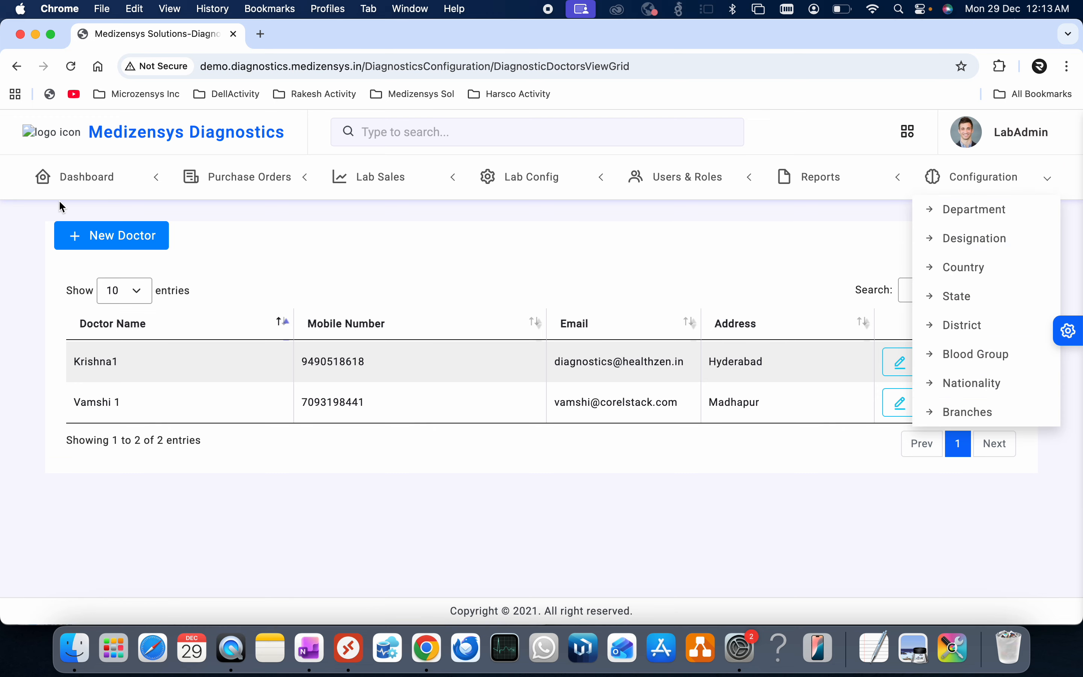
{"action": "left_click", "coordinate": [67, 178]}
{"action": "left_click", "coordinate": [81, 214]}
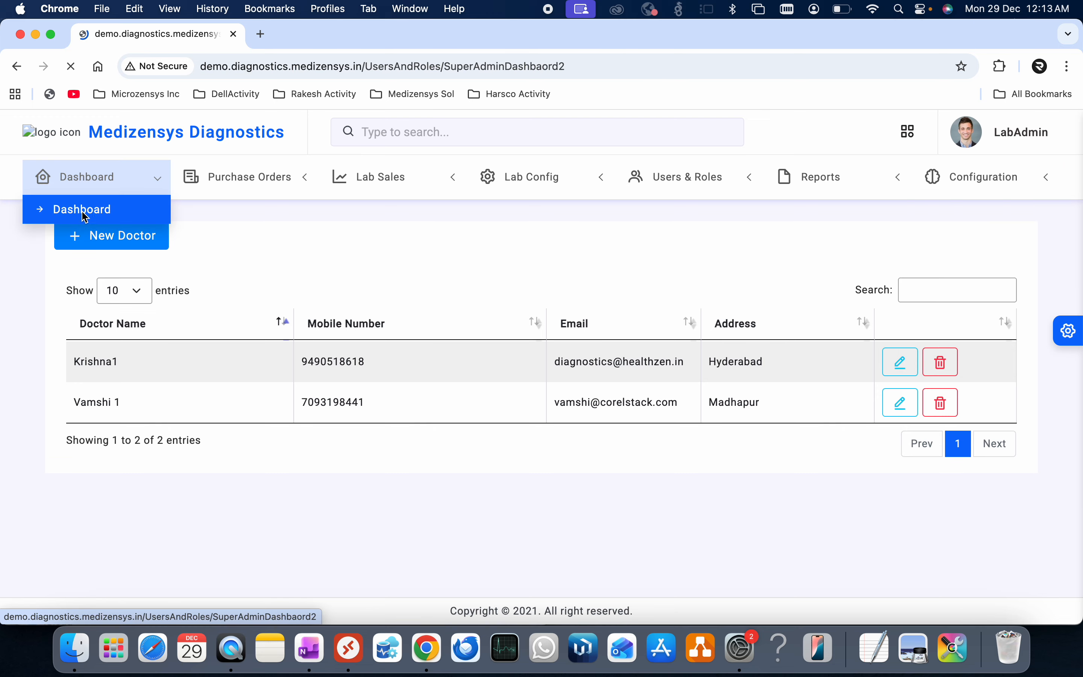